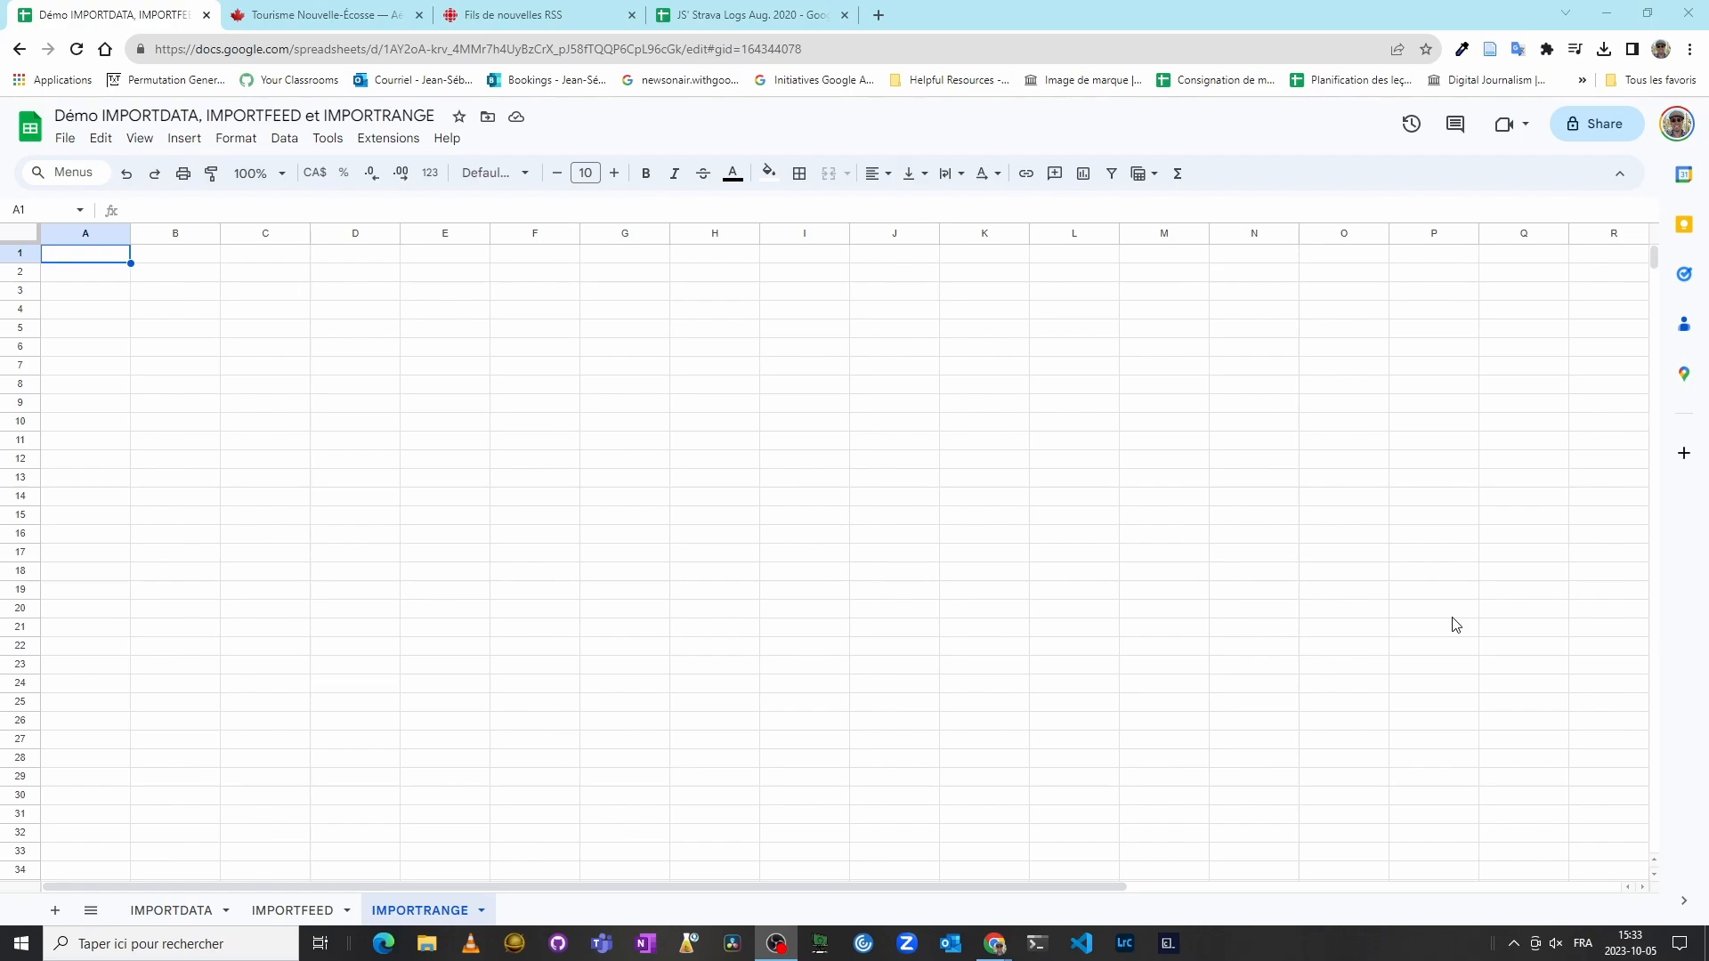
Step: Copy the link to the Tourisme Nouvelle-Écosse Enplanements à l'aéroport Stanfield d'Halifax (CSV) resource on the open data page
{"action": "left_click", "coordinate": [318, 16]}
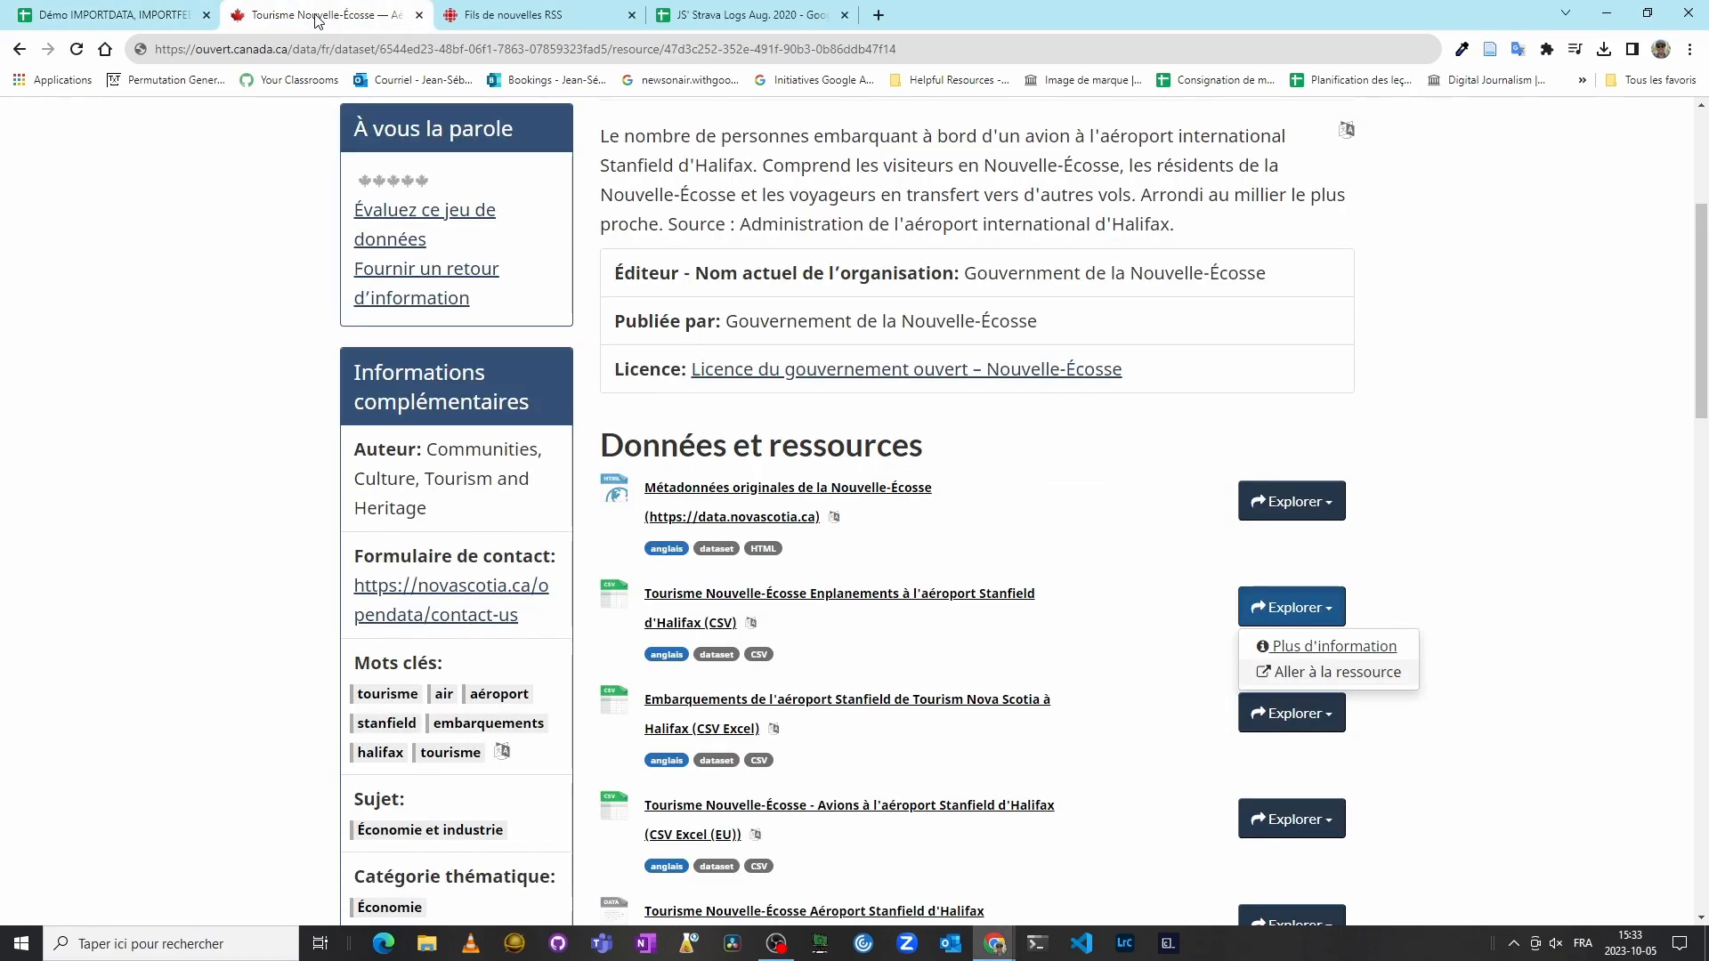
{"action": "left_click", "coordinate": [1580, 537]}
{"action": "scroll", "coordinate": [1580, 538], "scroll_direction": "up", "scroll_amount": 4}
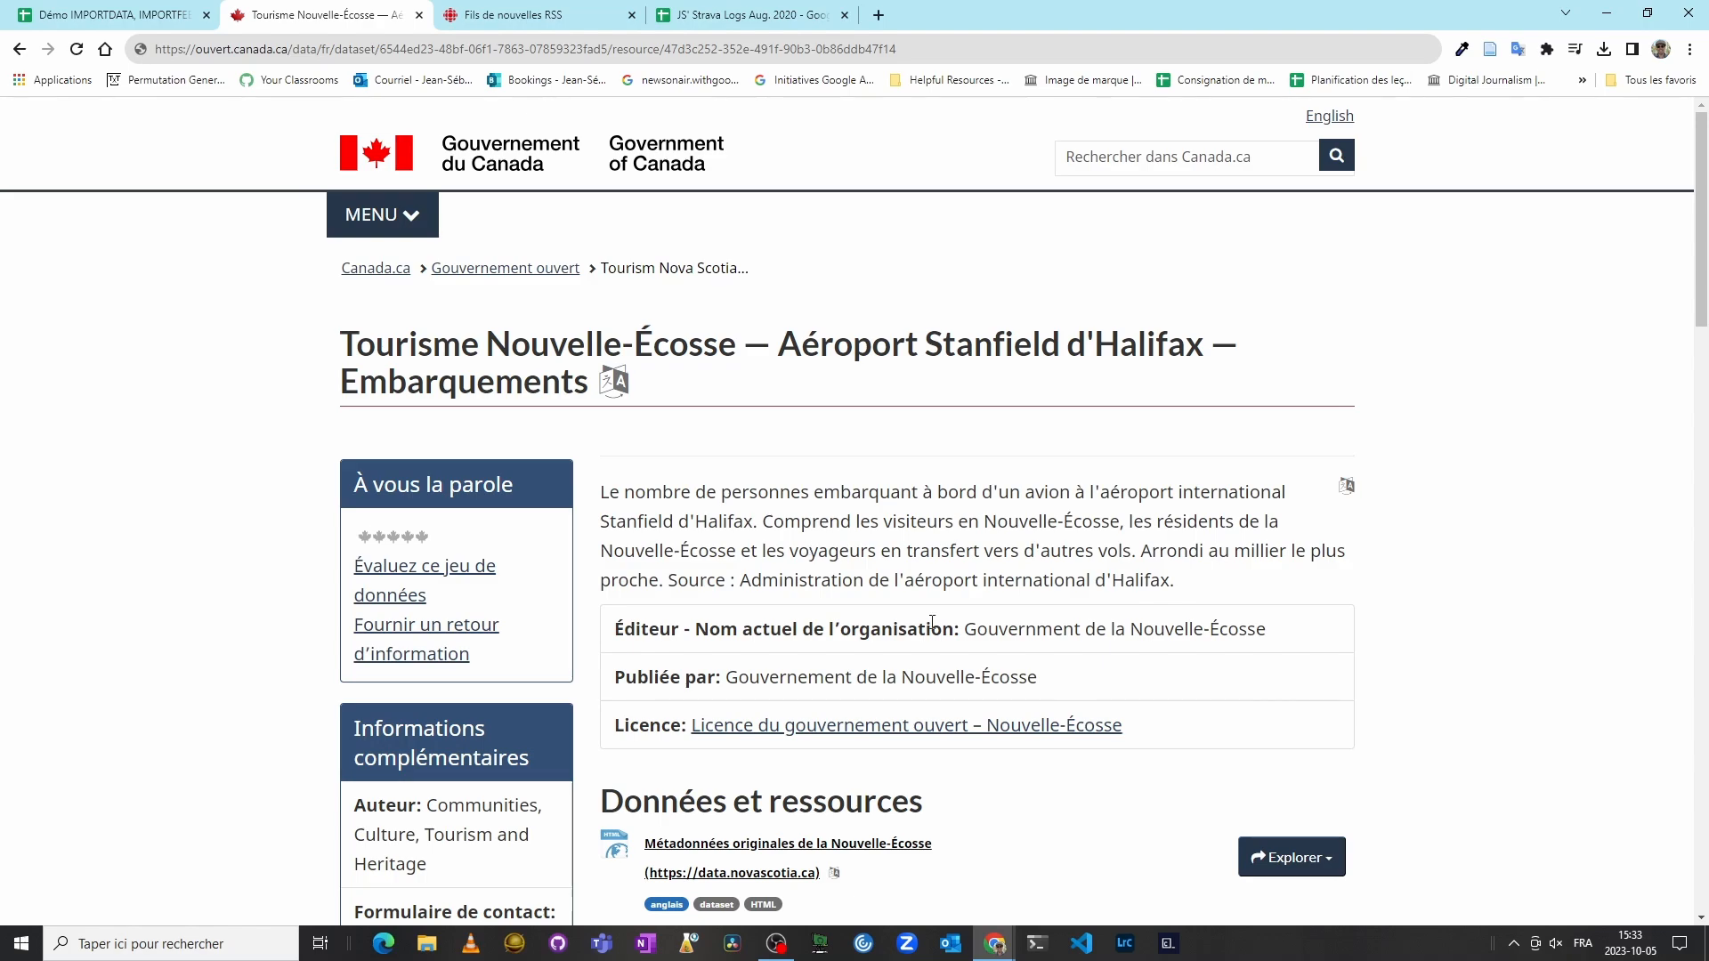
{"action": "left_click_drag", "start_coordinate": [1283, 633], "coordinate": [963, 634]}
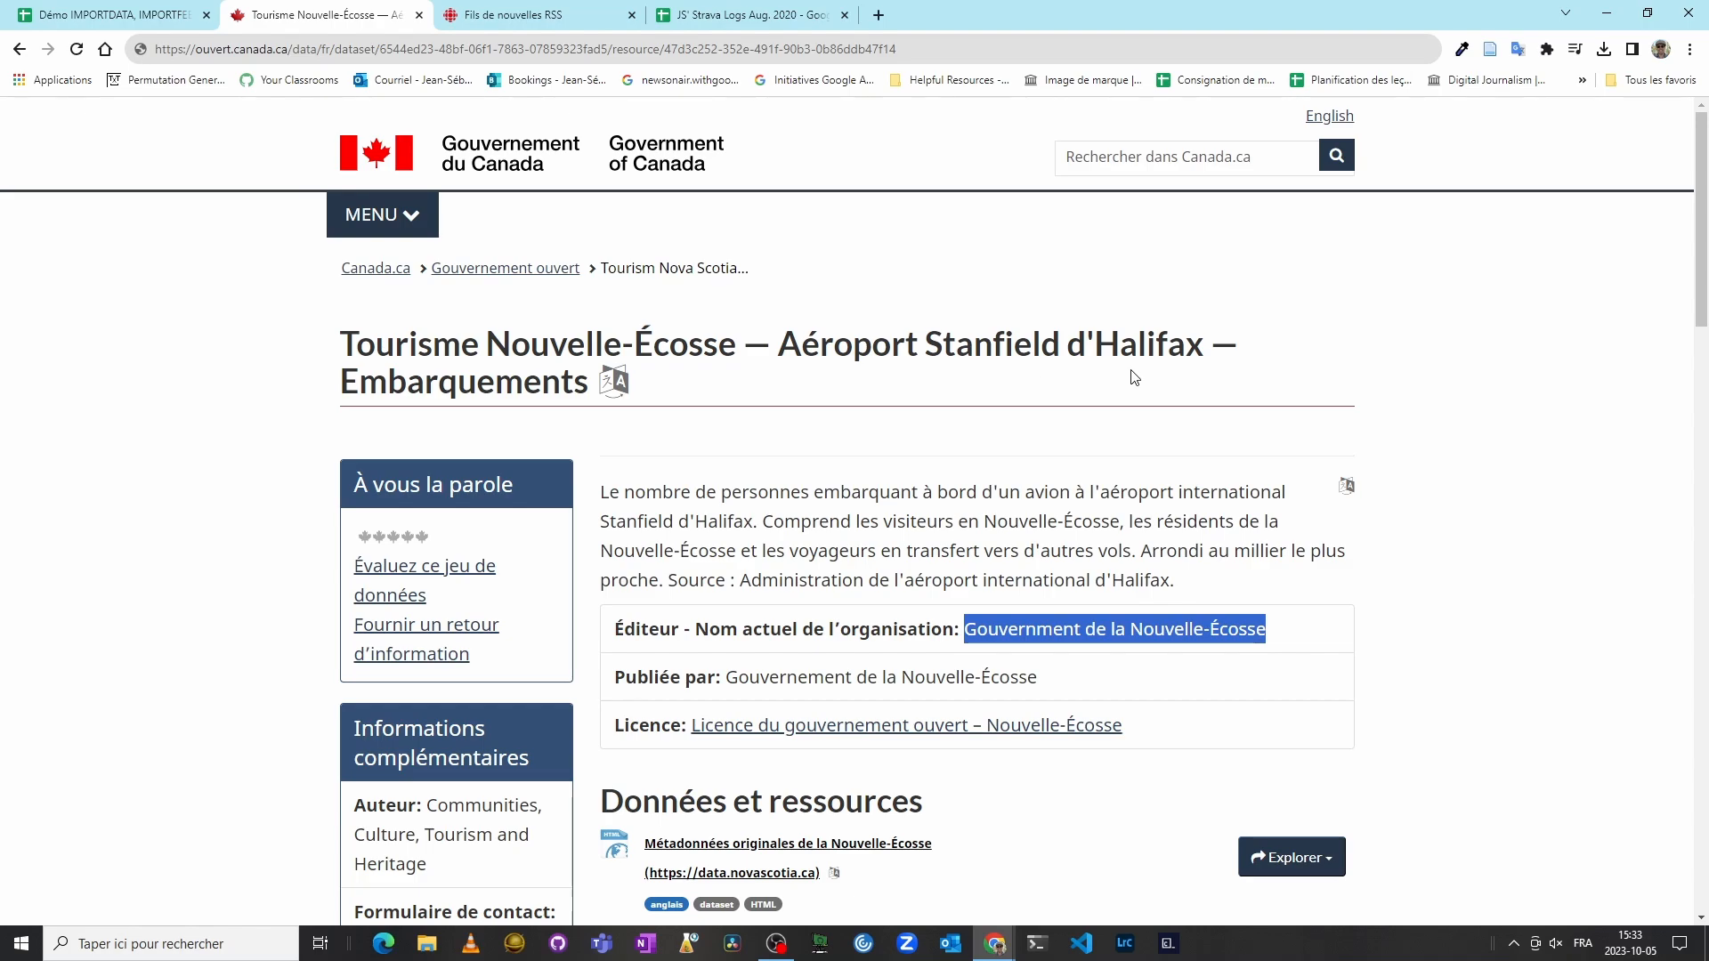
{"action": "scroll", "coordinate": [1415, 470], "scroll_direction": "down", "scroll_amount": 4}
{"action": "left_click", "coordinate": [1506, 498]}
{"action": "scroll", "coordinate": [1511, 498], "scroll_direction": "down", "scroll_amount": 2}
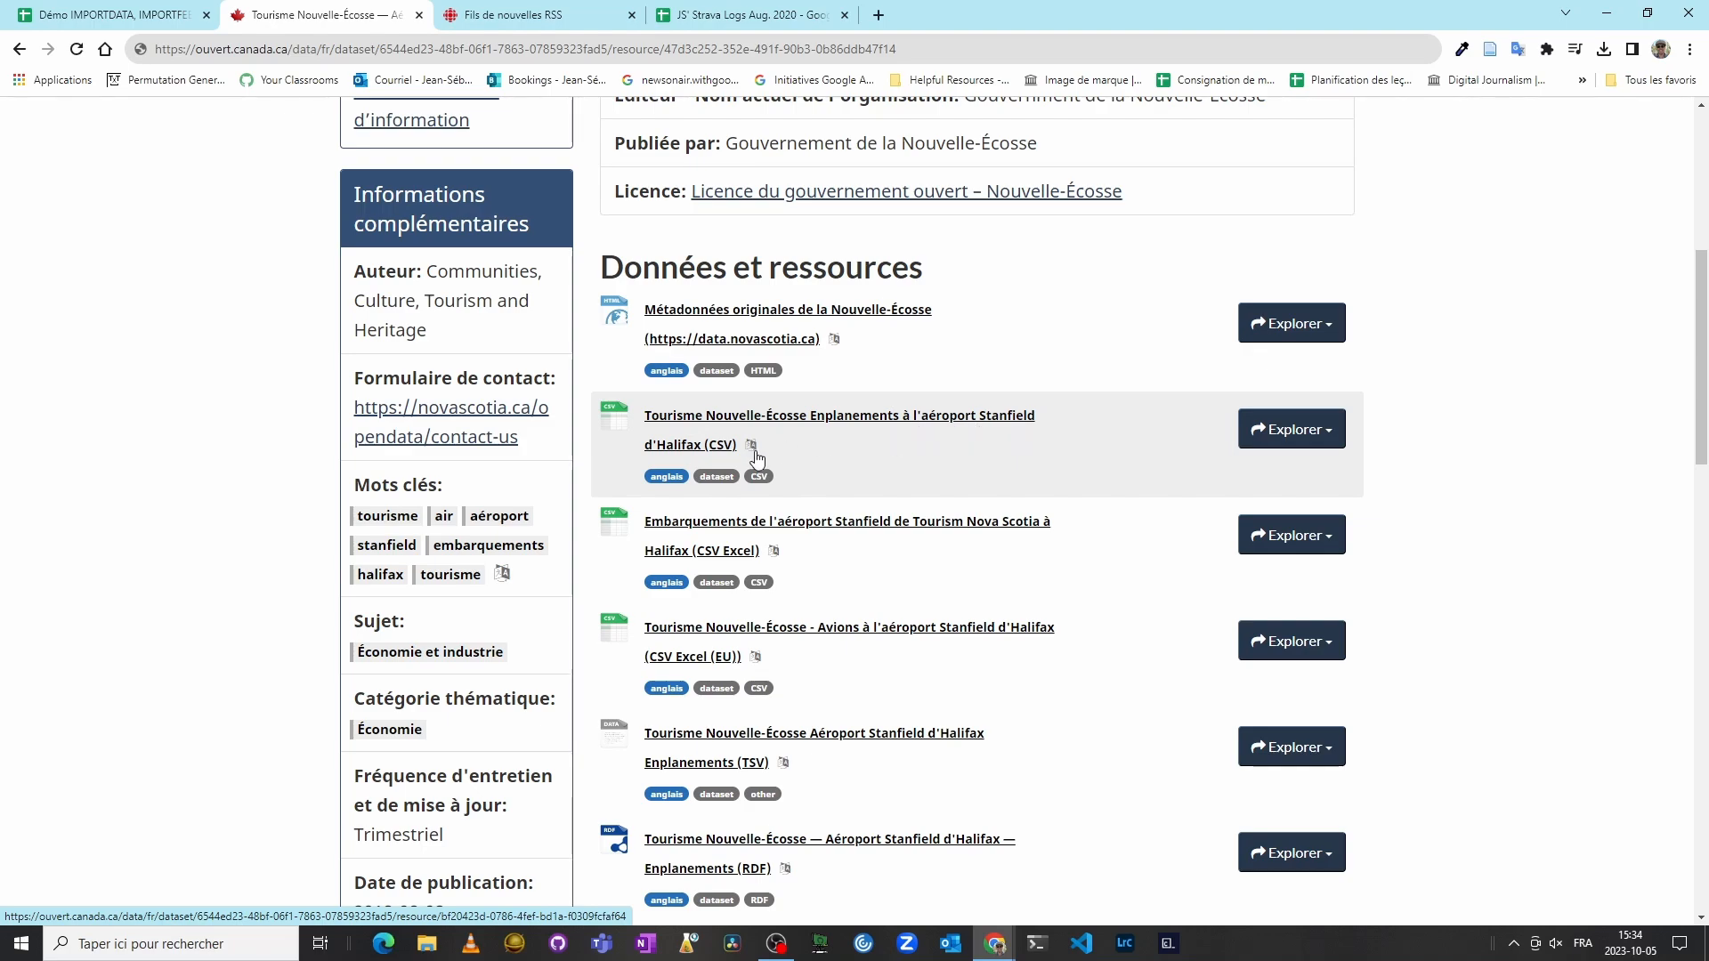
{"action": "left_click", "coordinate": [1327, 434]}
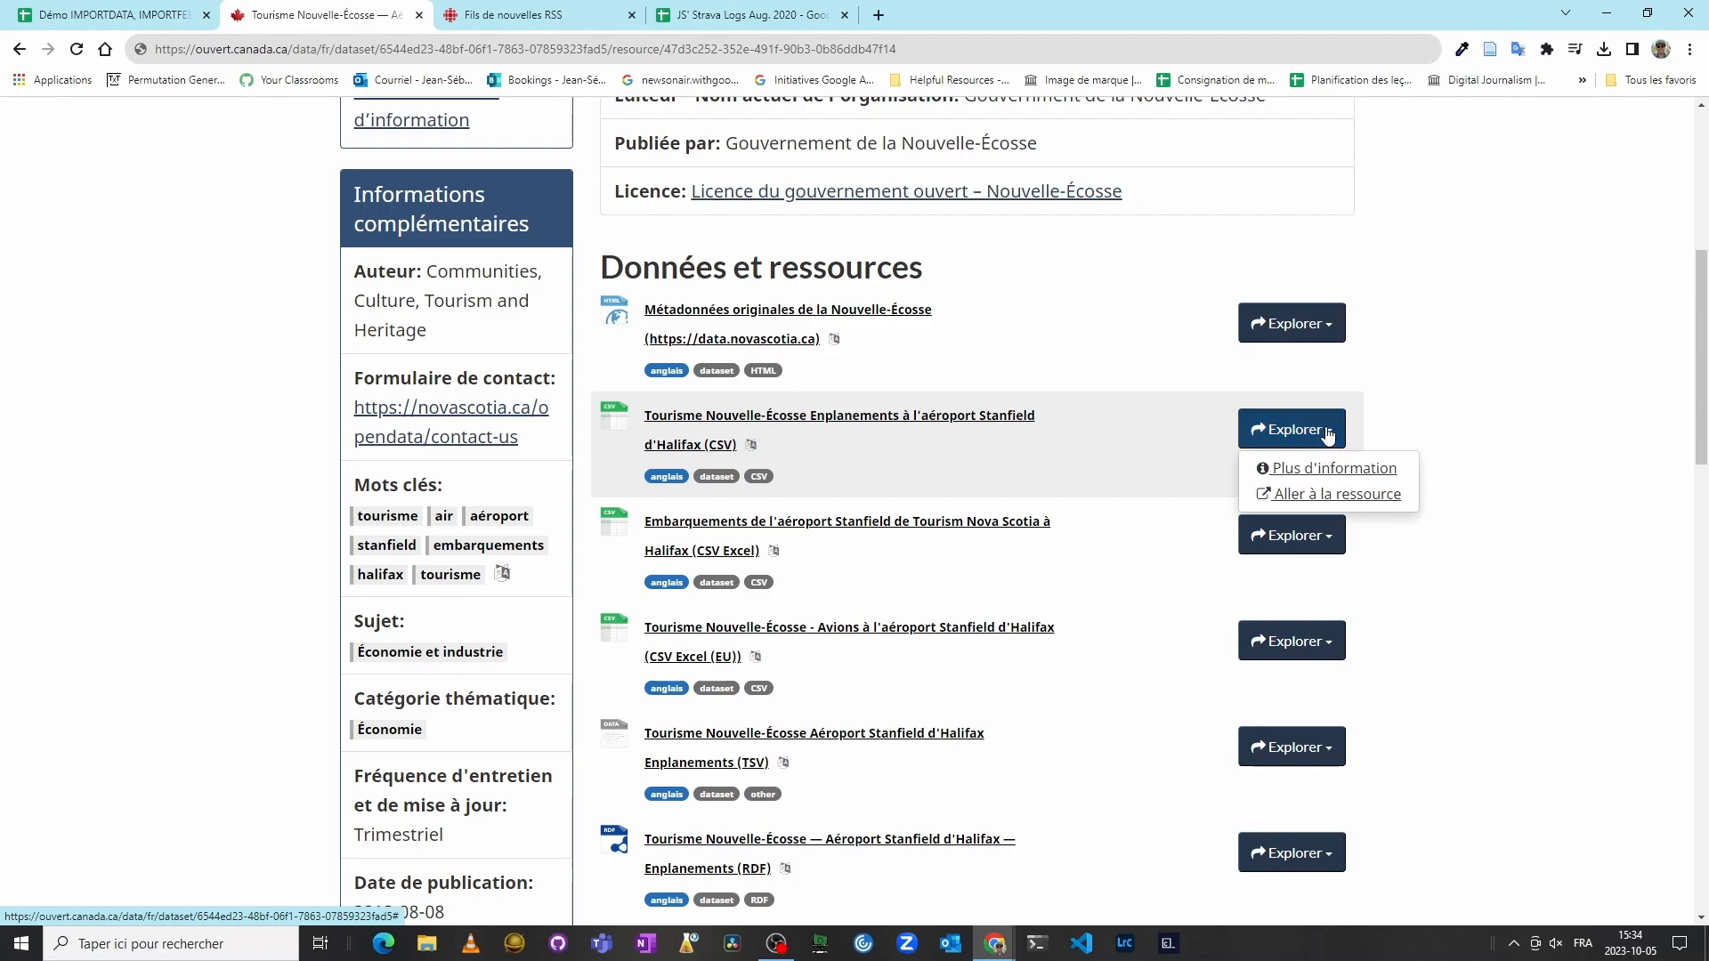
{"action": "right_click", "coordinate": [1293, 504]}
{"action": "left_click", "coordinate": [1409, 622]}
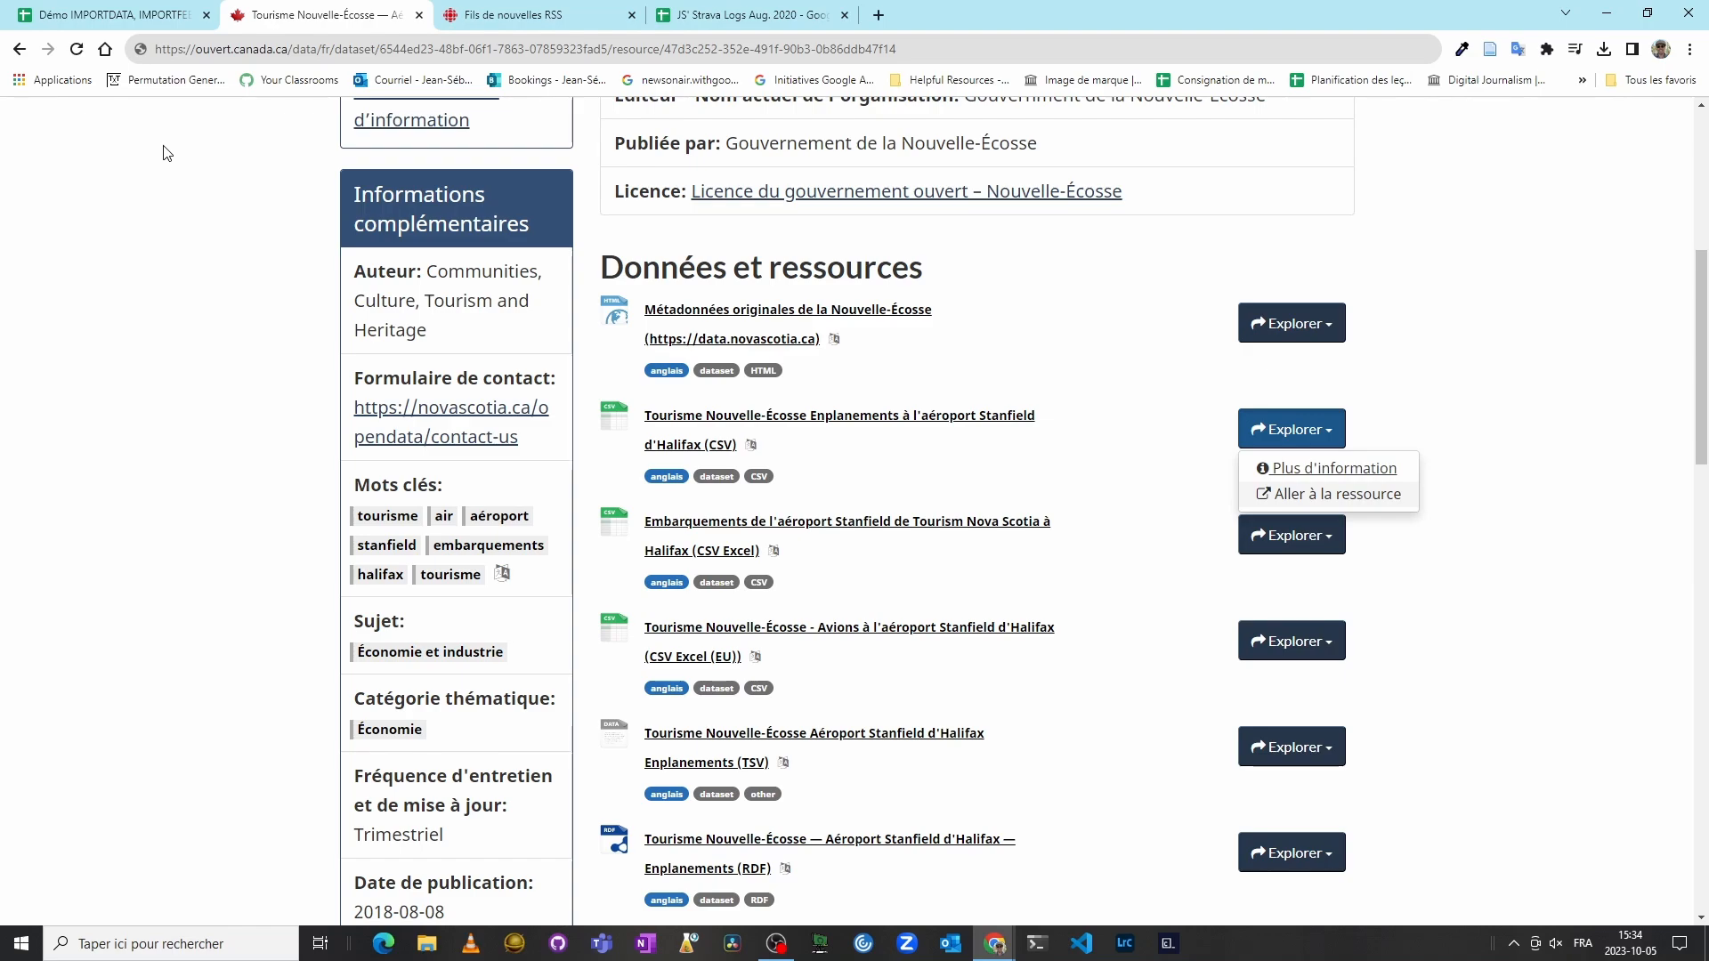
{"action": "left_click", "coordinate": [104, 17]}
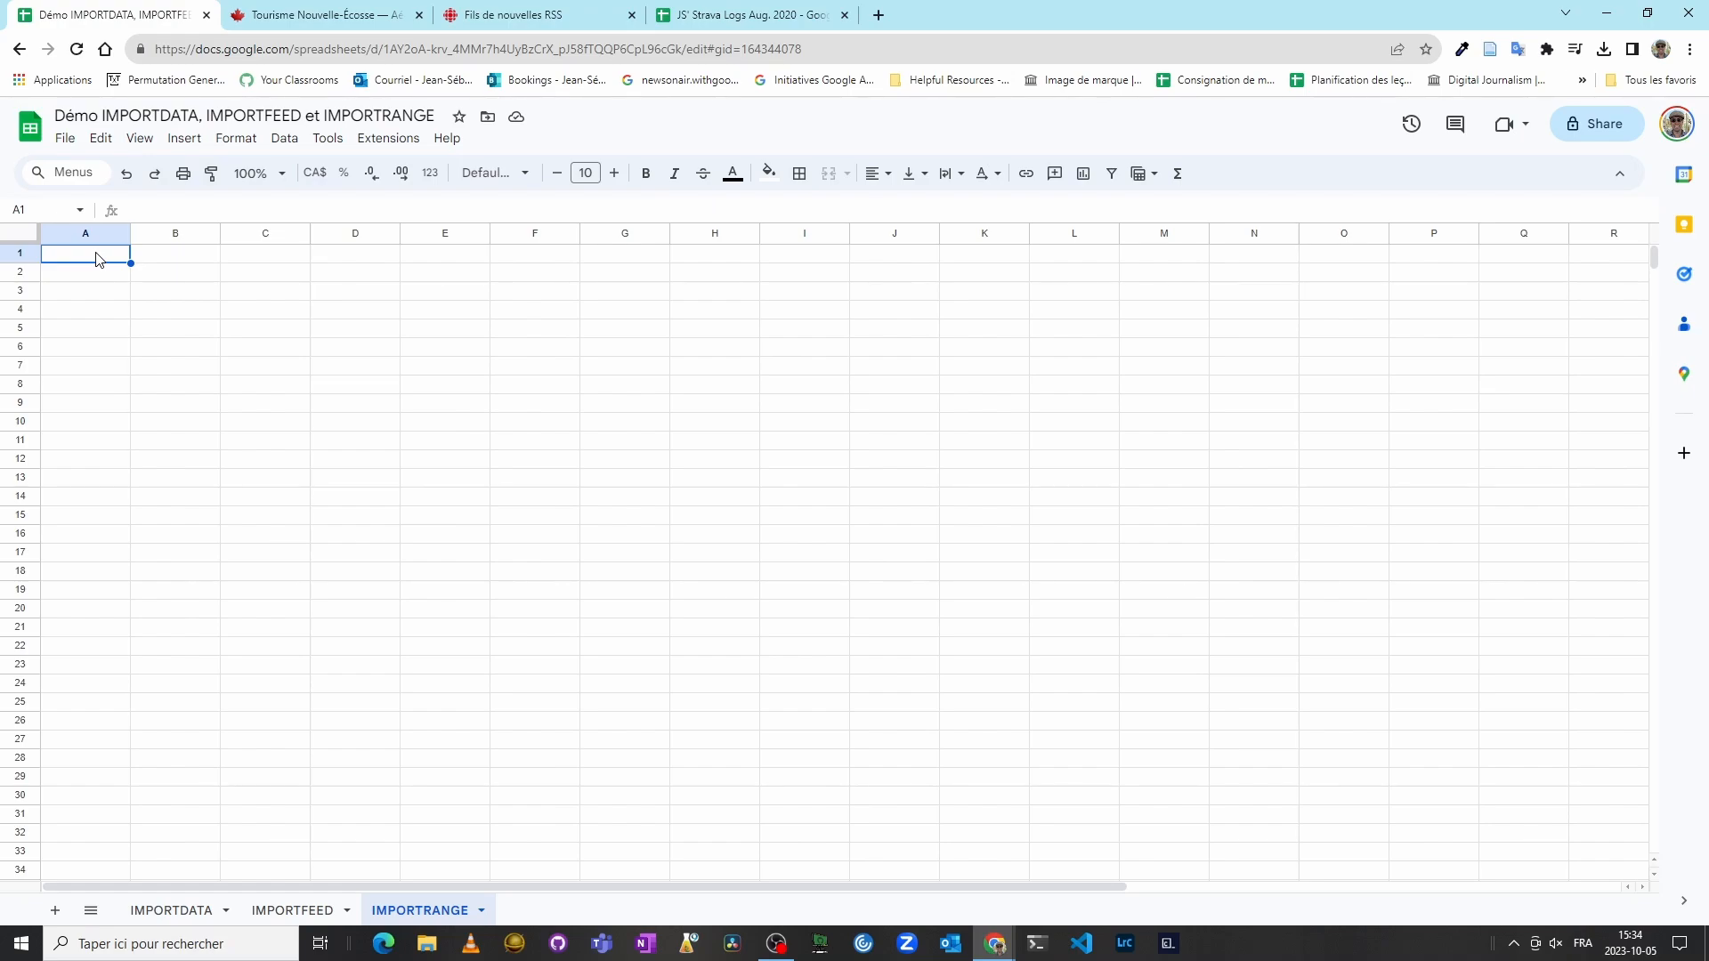
{"action": "left_click", "coordinate": [173, 922]}
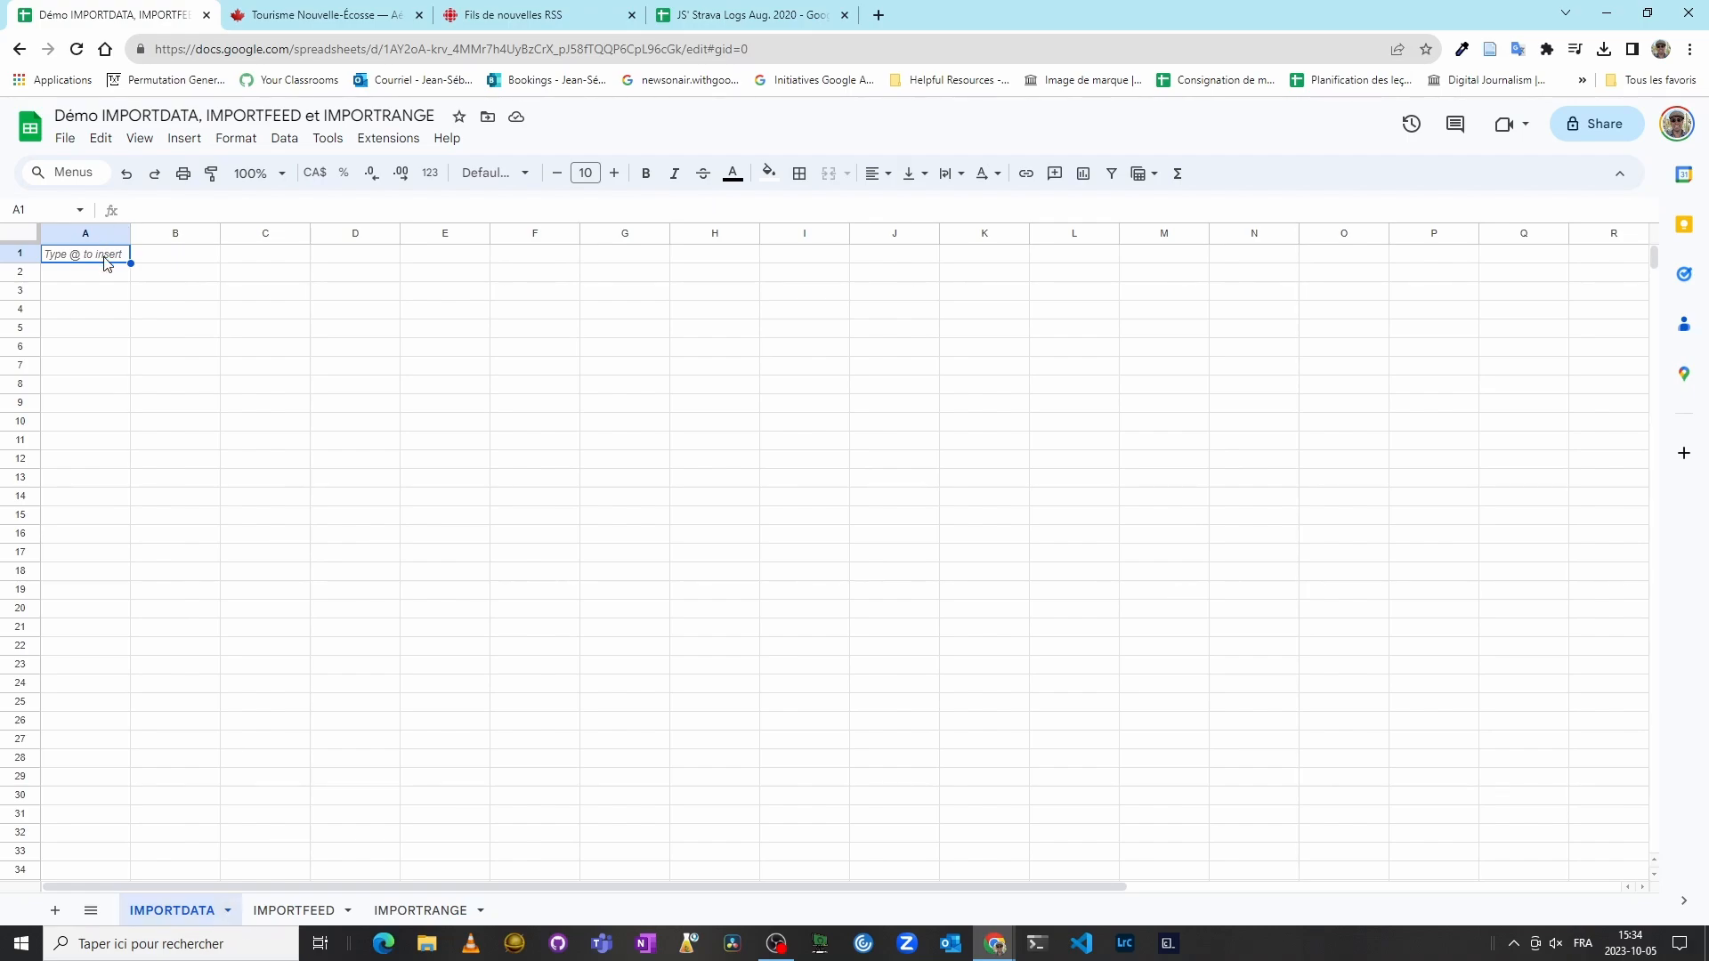
{"action": "type", "text": "="}
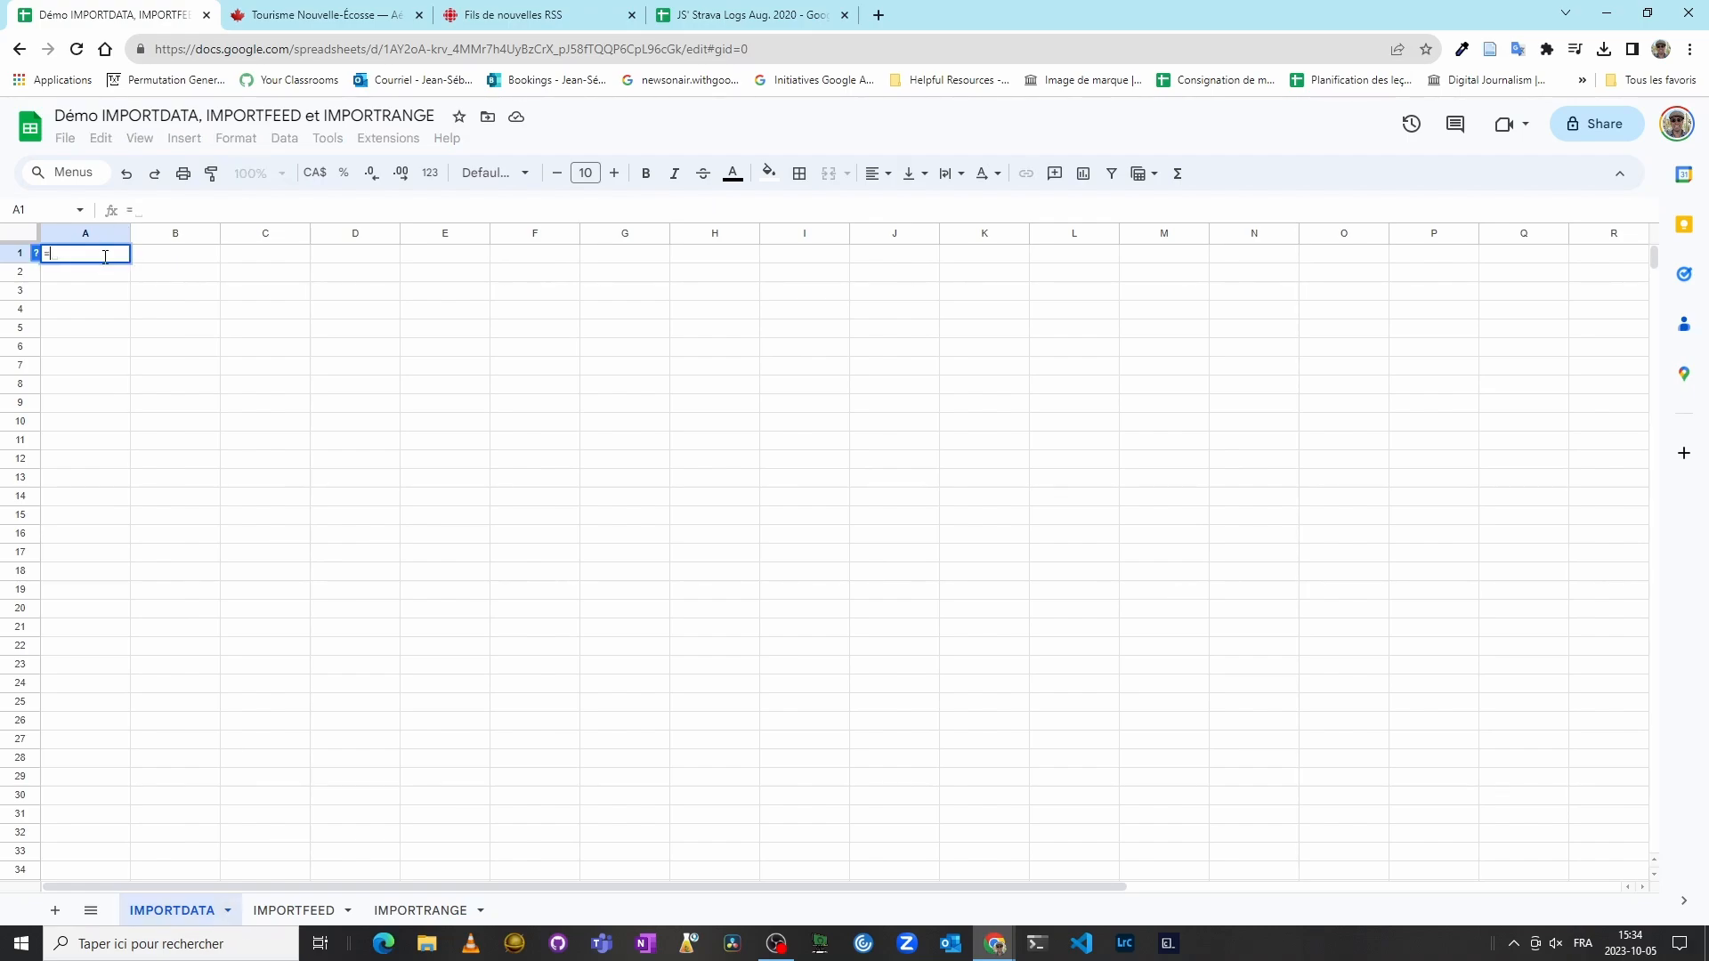
{"action": "type", "text": "IMPORTDATA(\""}
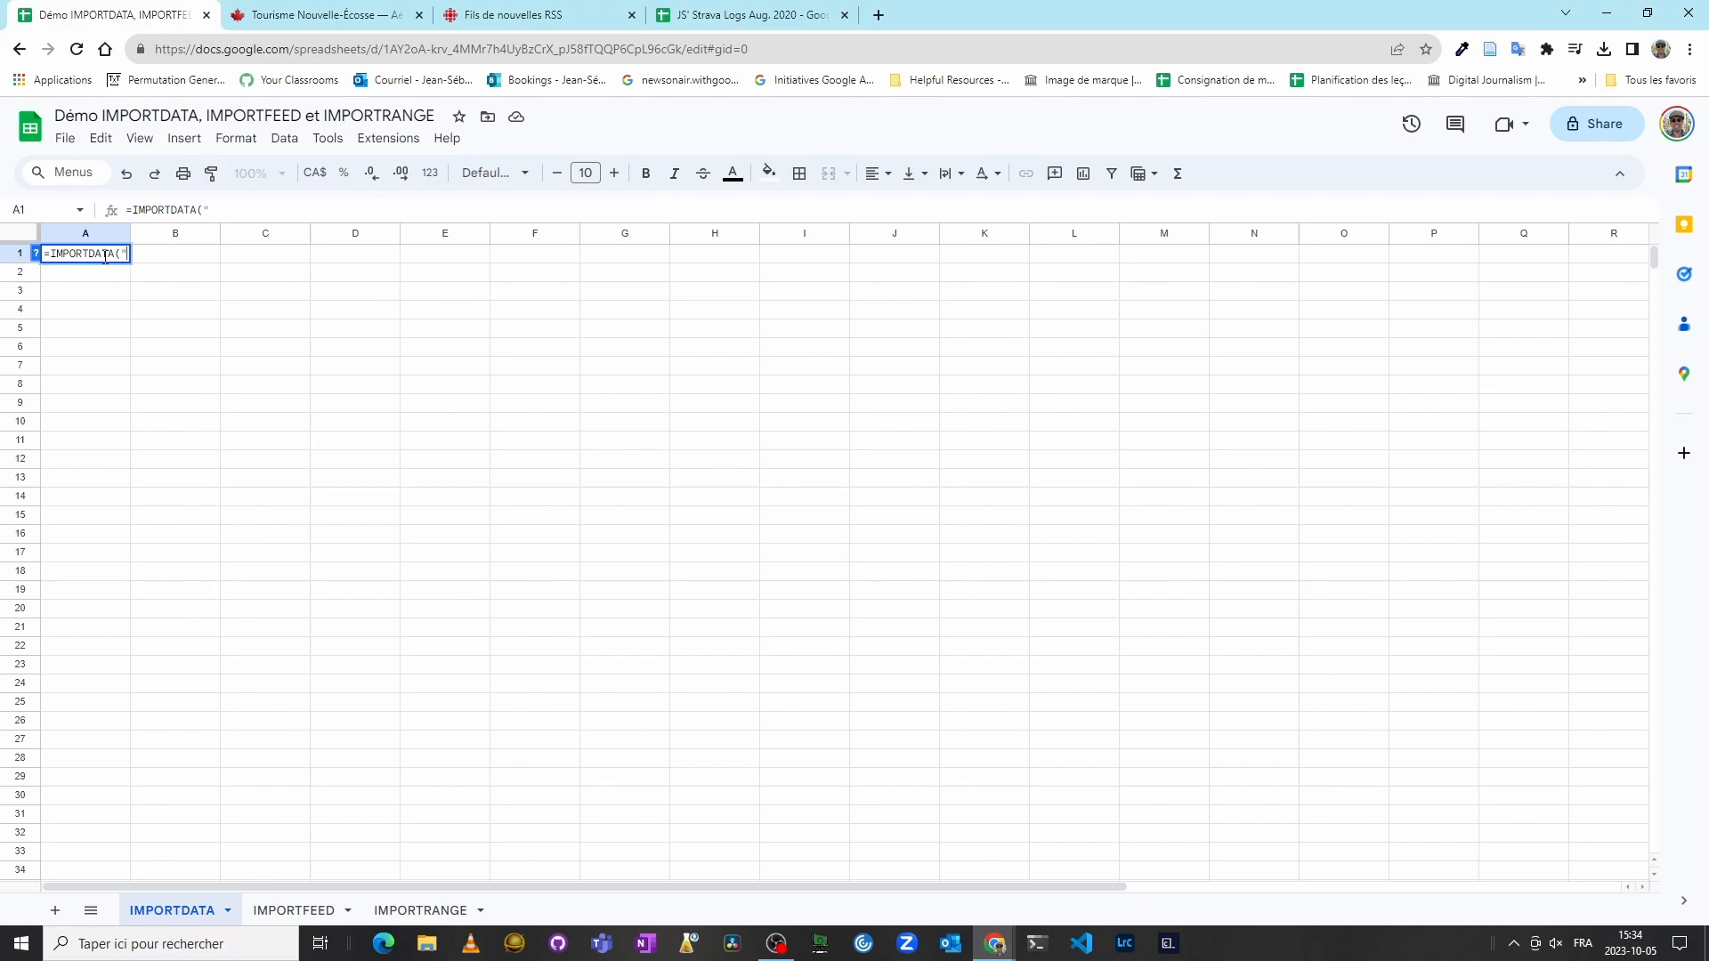
{"action": "type", "text": "https://data.novascotia.ca/api/views/n65x-28it/rows.csv?accessType=DOWNLOAD"}
{"action": "type", "text": "\""}
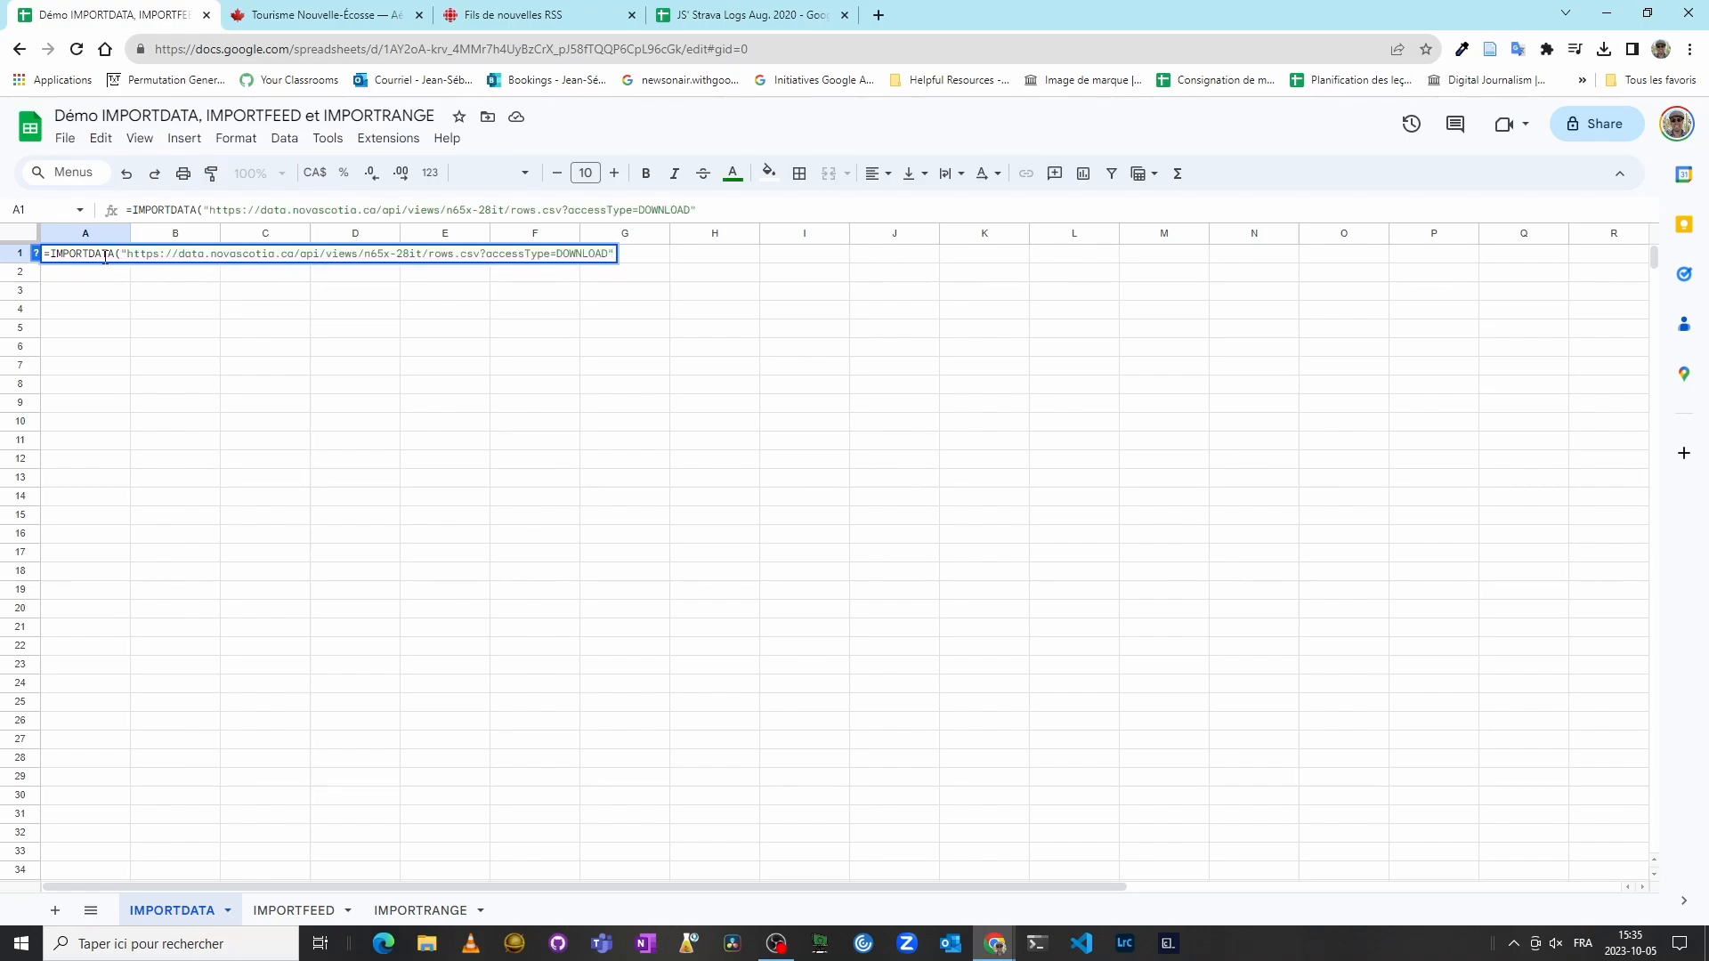
{"action": "type", "text": ")"}
{"action": "key", "text": "Return"}
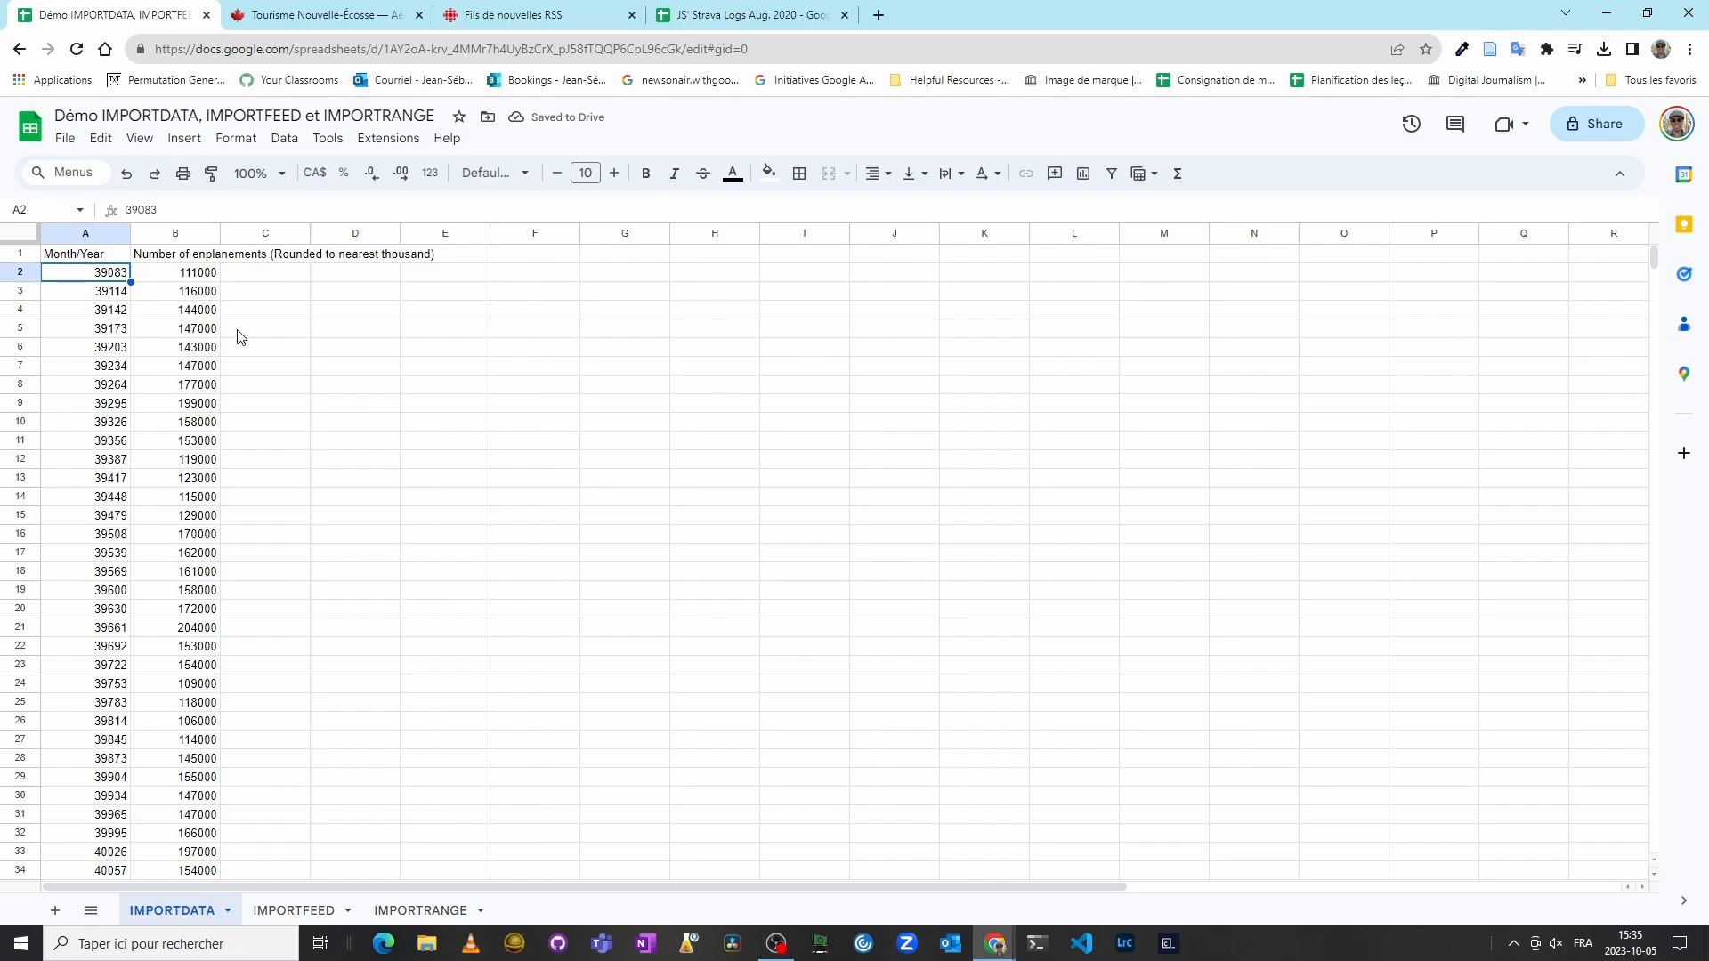
{"action": "scroll", "coordinate": [346, 367], "scroll_direction": "down", "scroll_amount": 7}
{"action": "scroll", "coordinate": [346, 366], "scroll_direction": "up", "scroll_amount": 6}
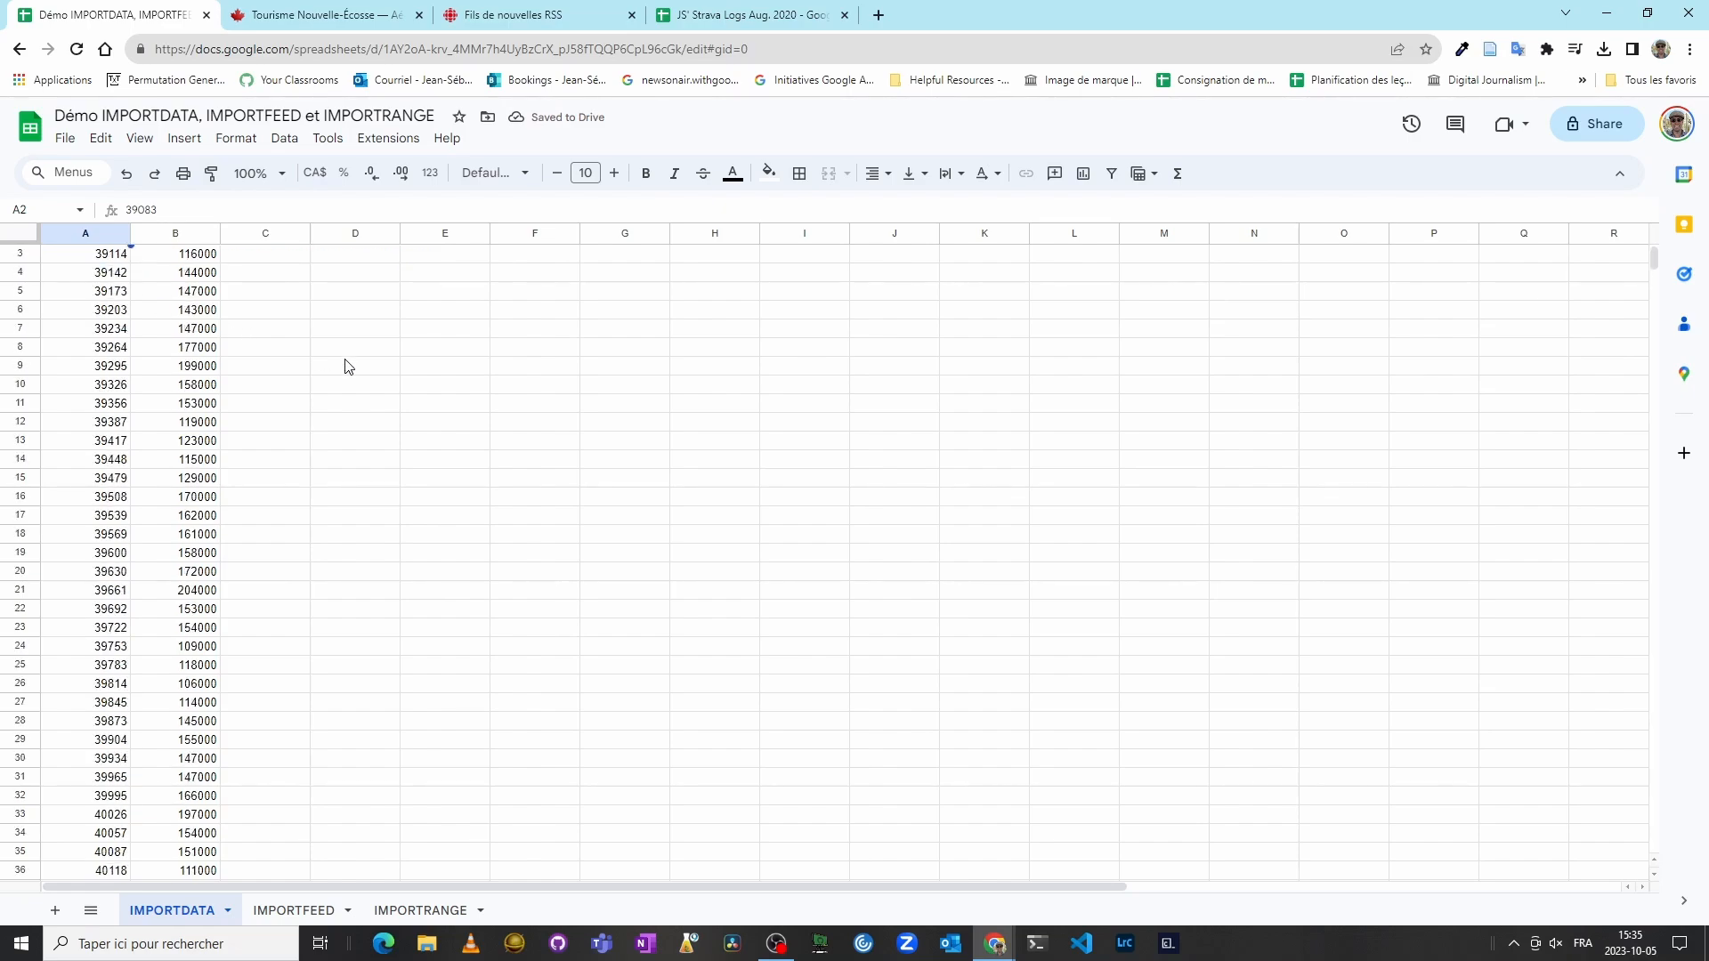
{"action": "scroll", "coordinate": [346, 366], "scroll_direction": "up", "scroll_amount": 1}
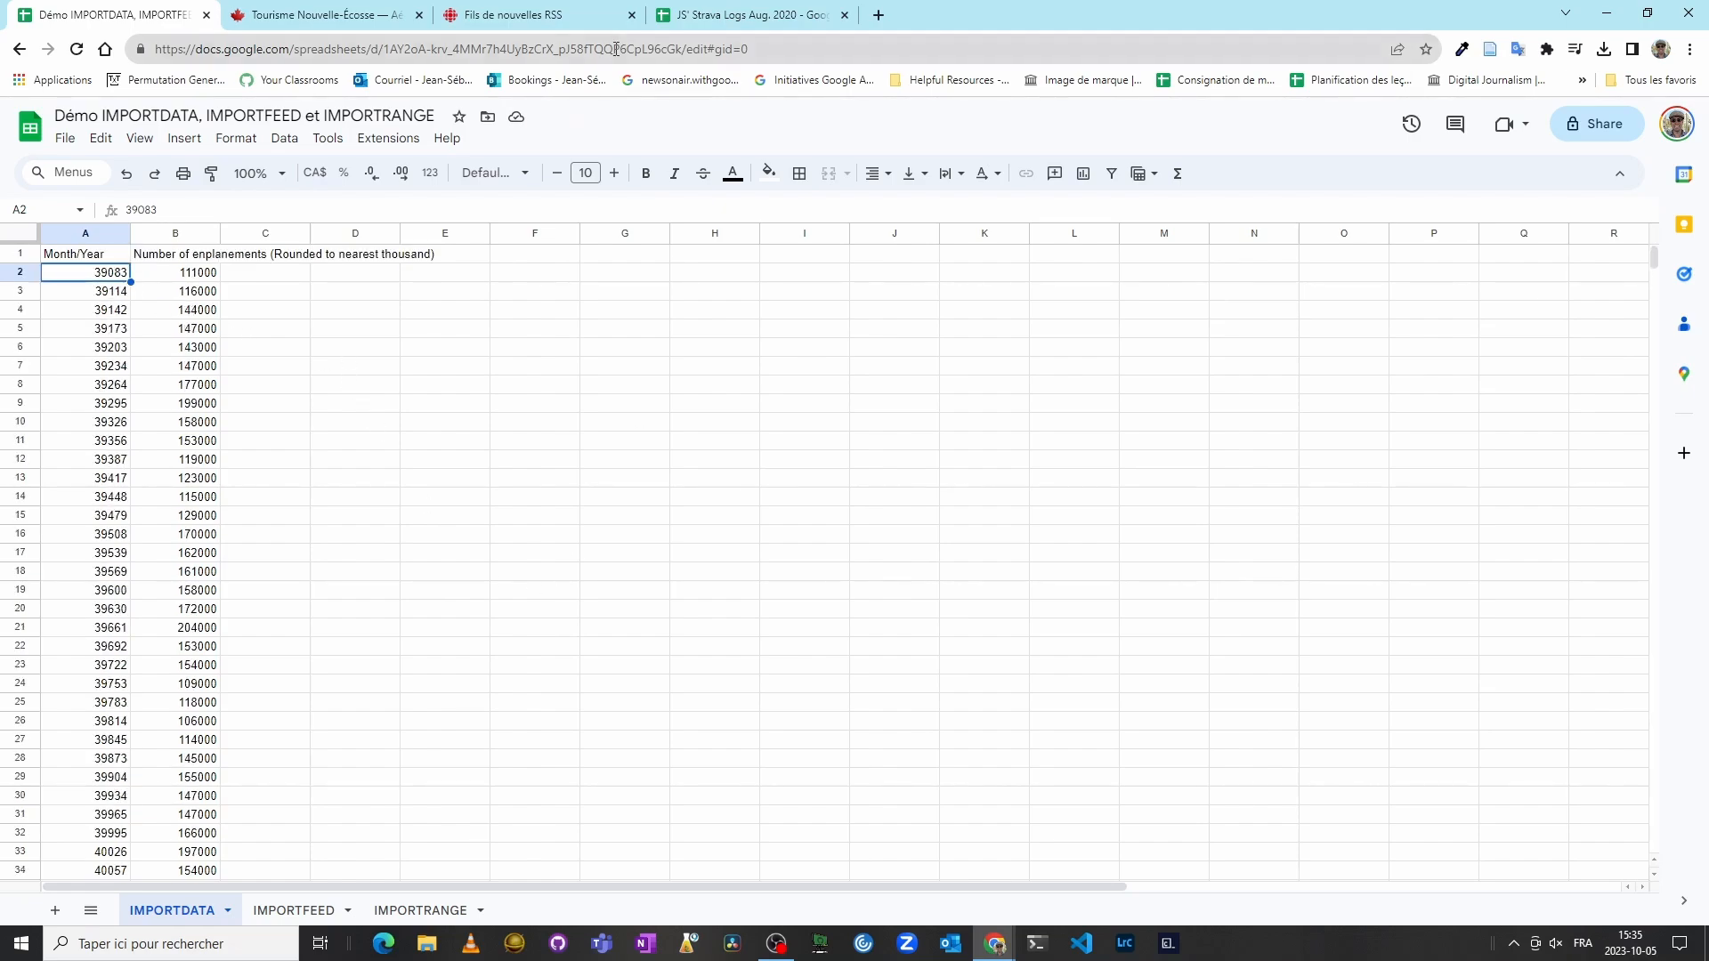
Step: Copy the link of the Économie RSS feed from the Thématiques list on the Radio-Canada RSS page
{"action": "left_click", "coordinate": [271, 912]}
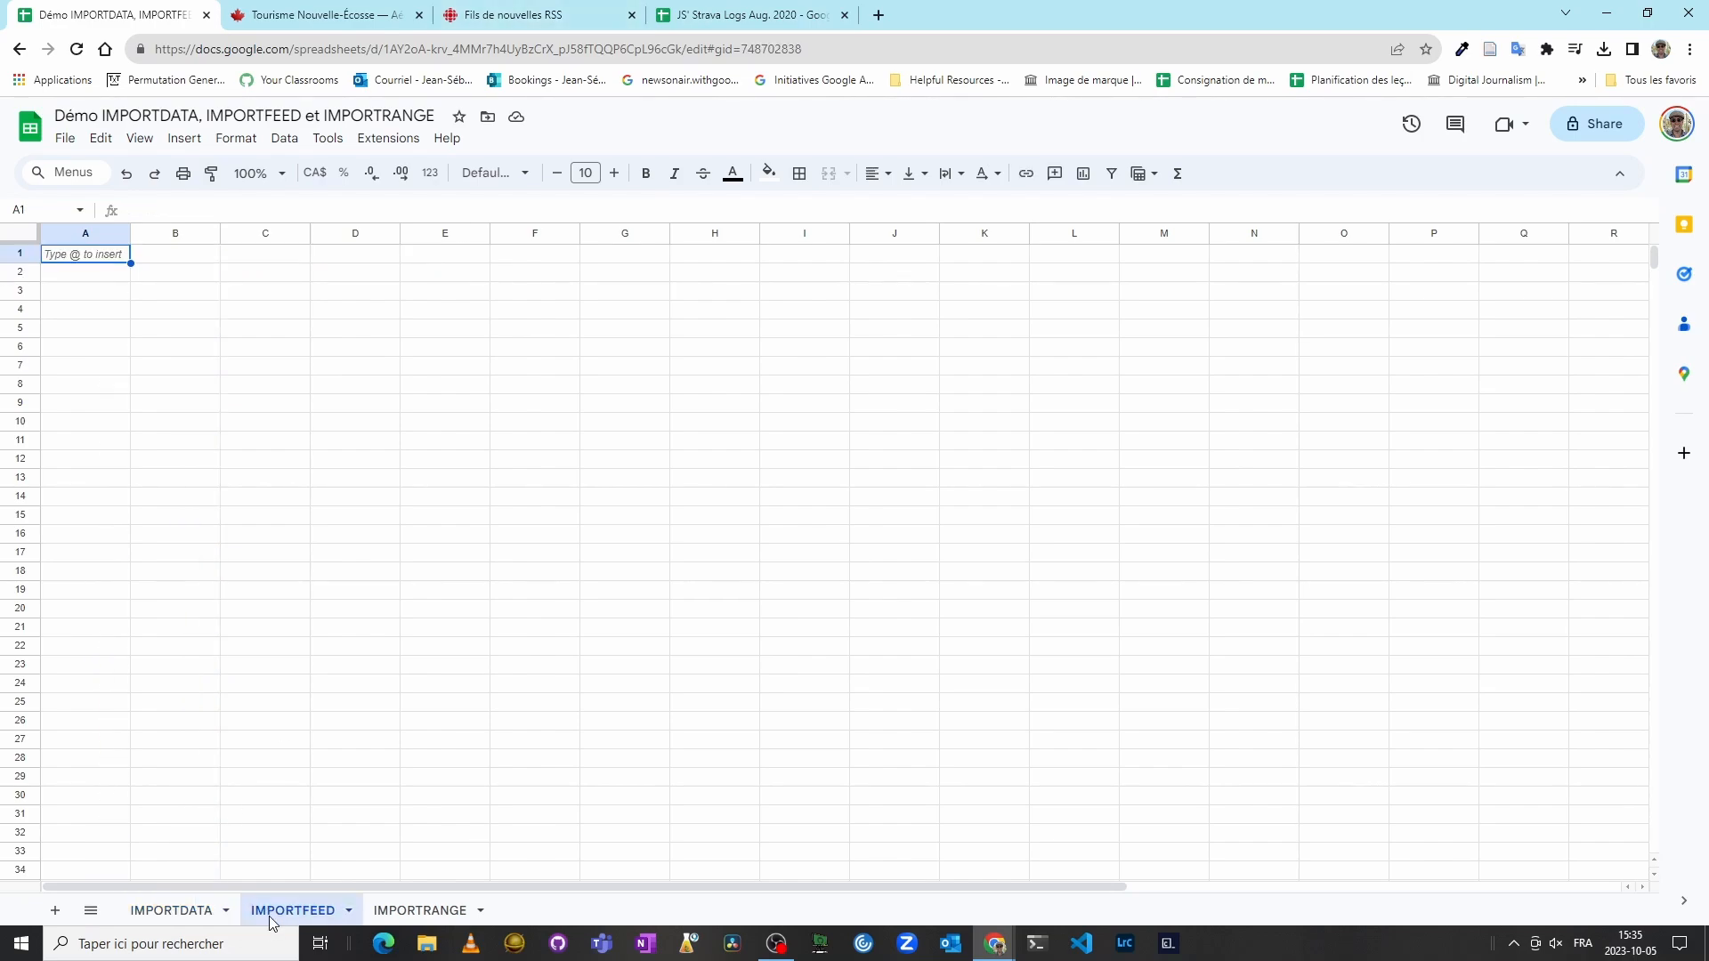
{"action": "left_click", "coordinate": [574, 7]}
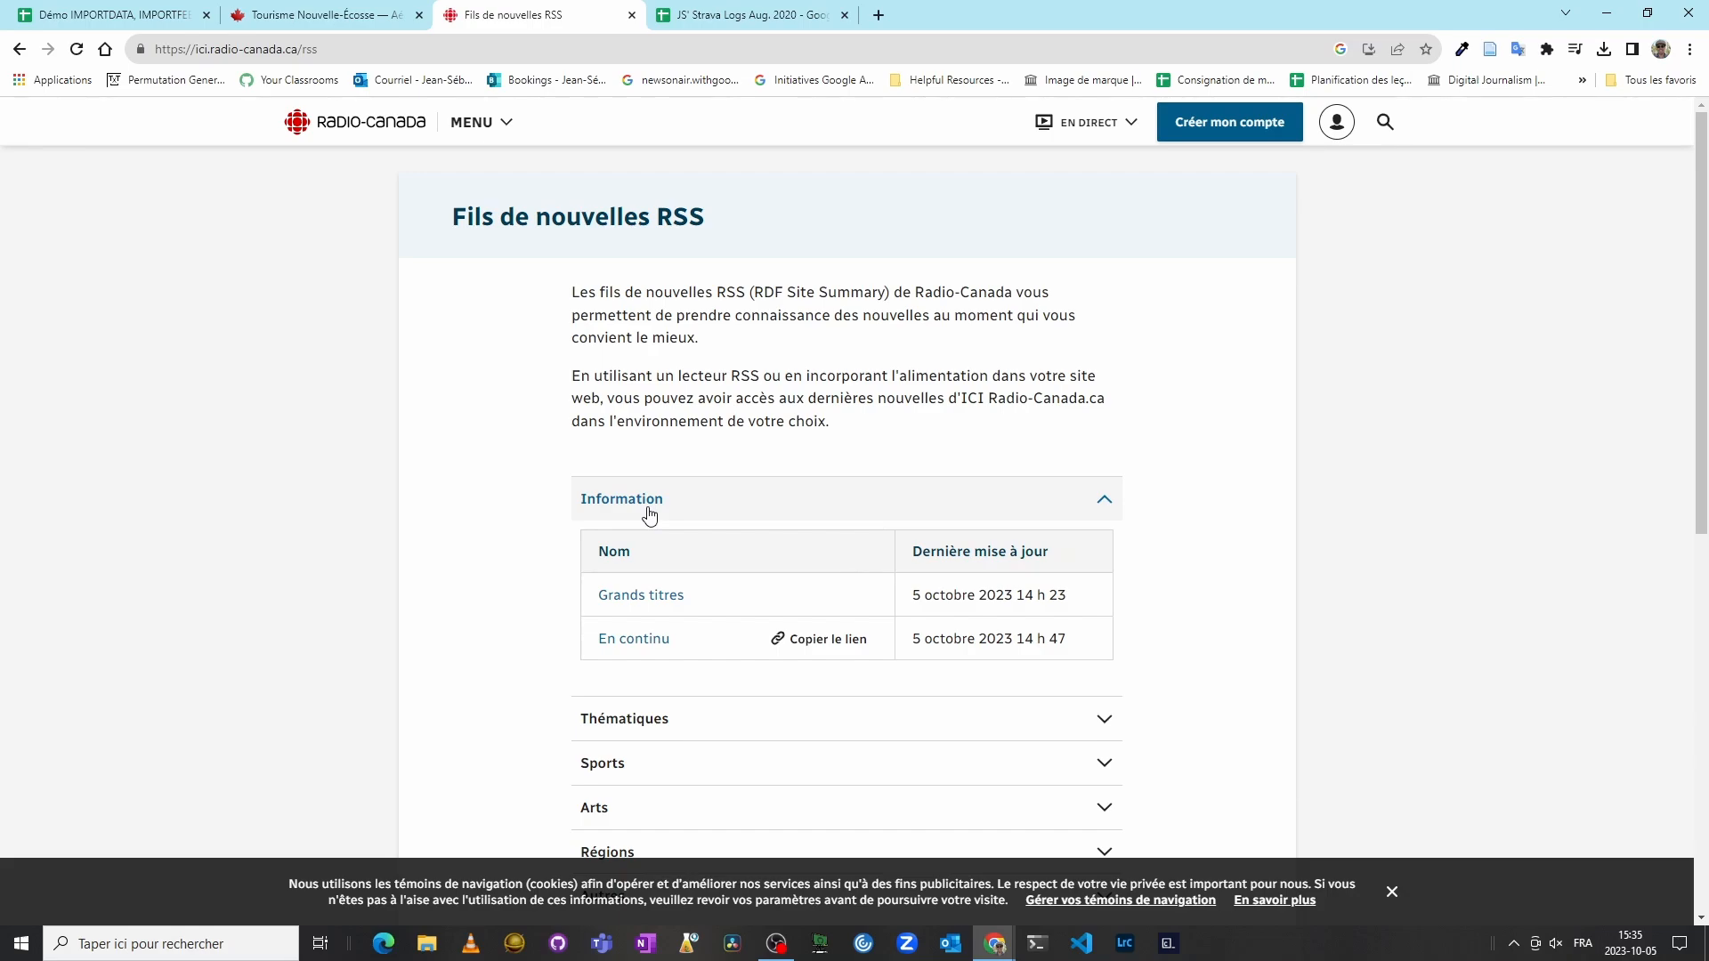
{"action": "scroll", "coordinate": [1114, 565], "scroll_direction": "down", "scroll_amount": 2}
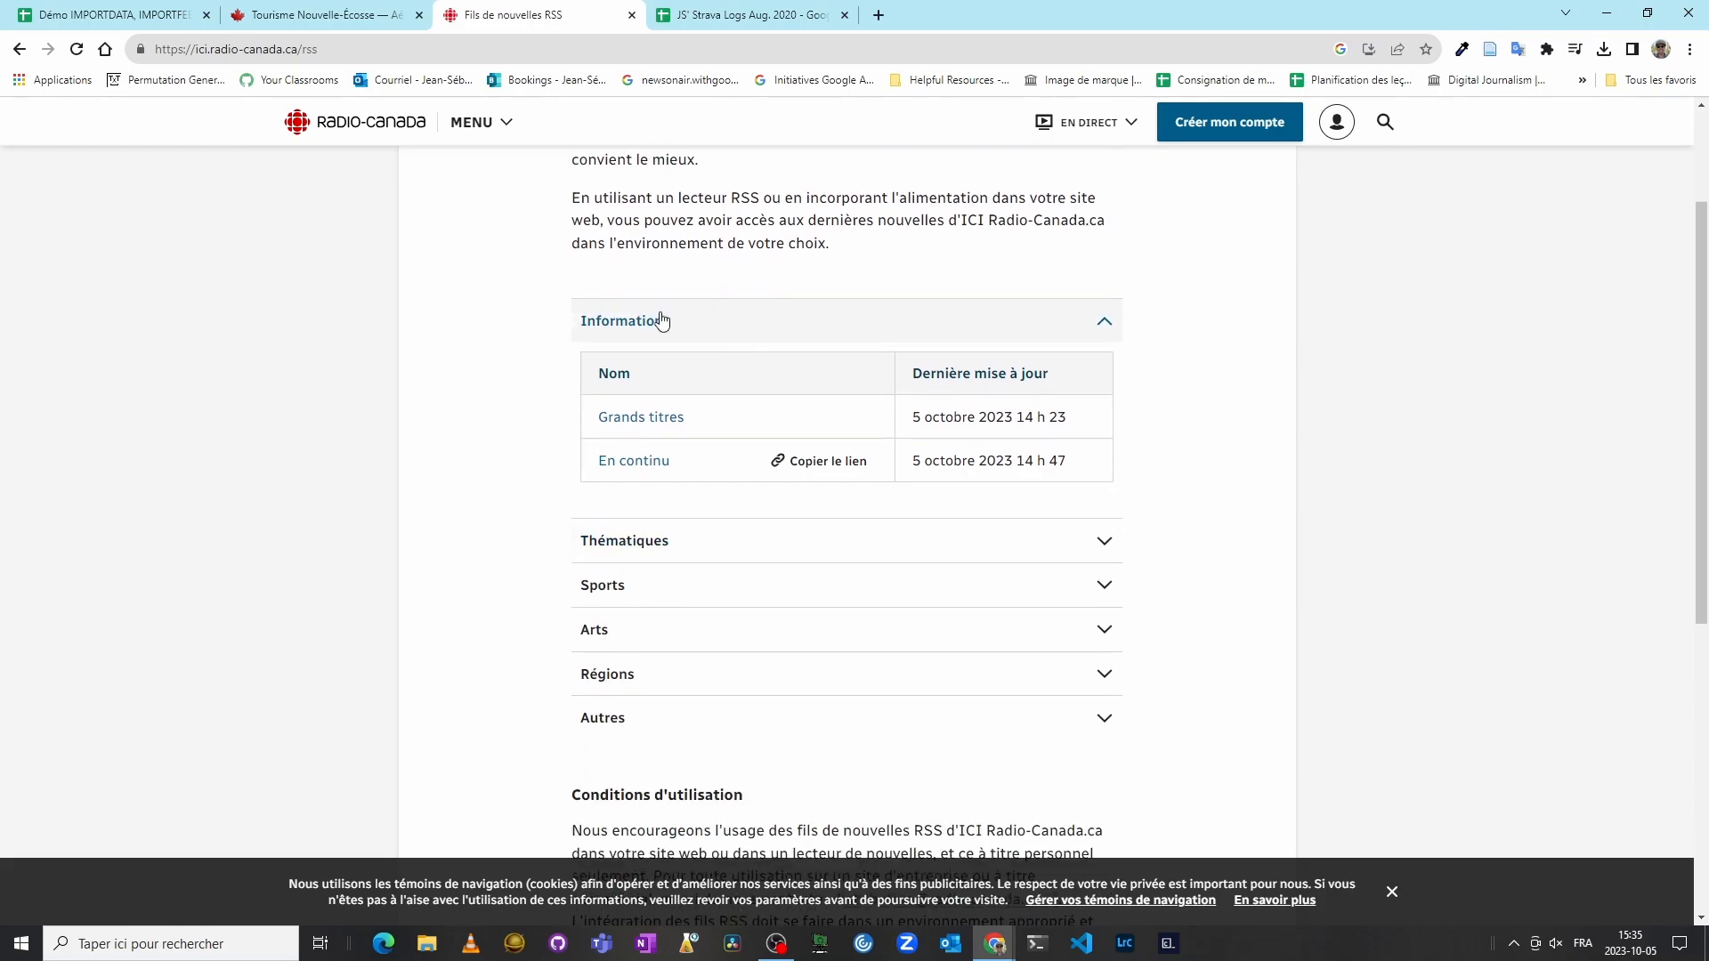
{"action": "left_click", "coordinate": [1107, 545]}
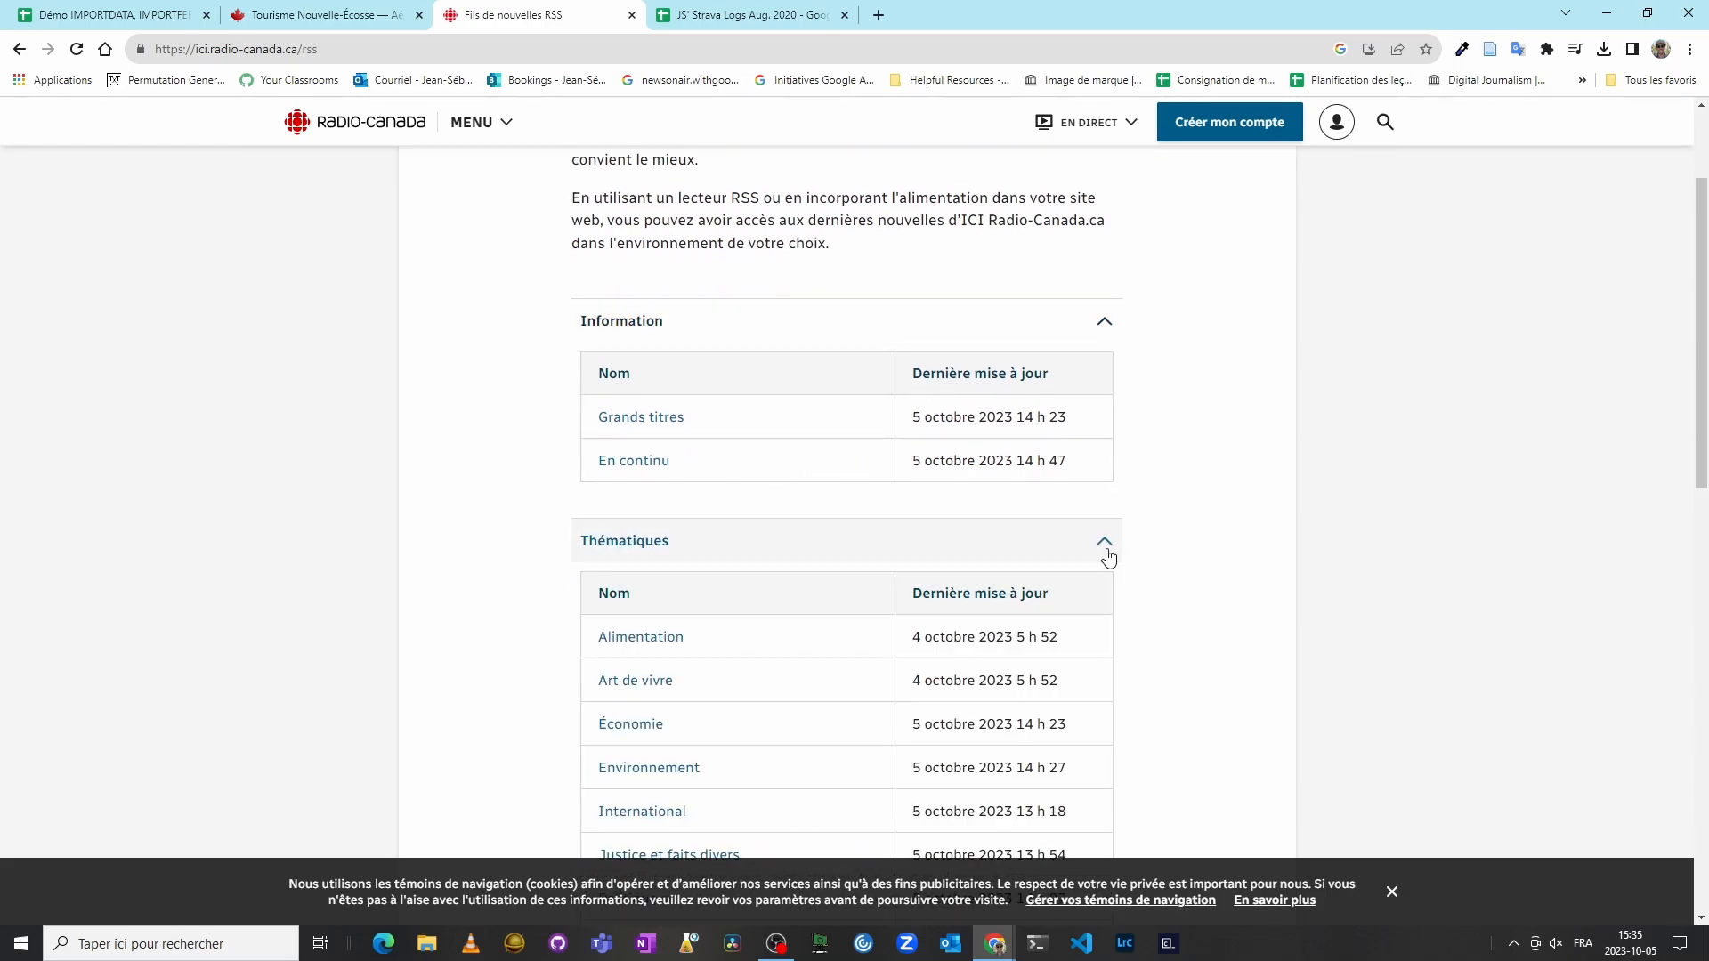
{"action": "scroll", "coordinate": [943, 481], "scroll_direction": "down", "scroll_amount": 2}
{"action": "scroll", "coordinate": [942, 481], "scroll_direction": "down", "scroll_amount": 2}
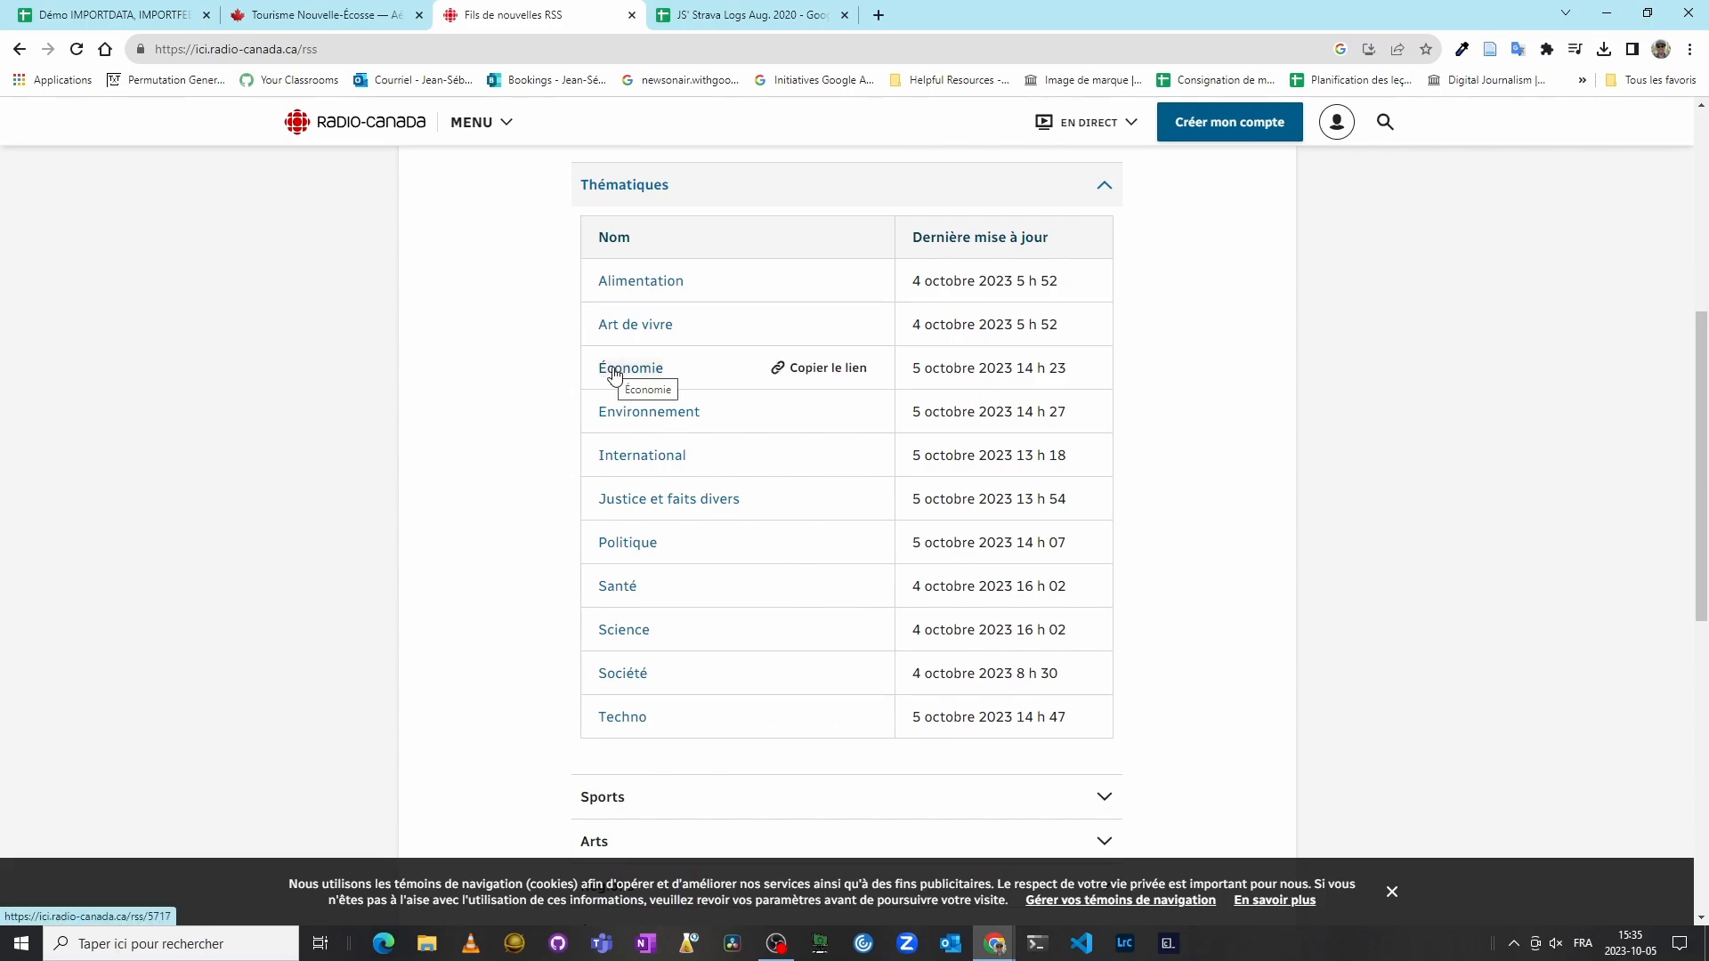
{"action": "left_click", "coordinate": [840, 378]}
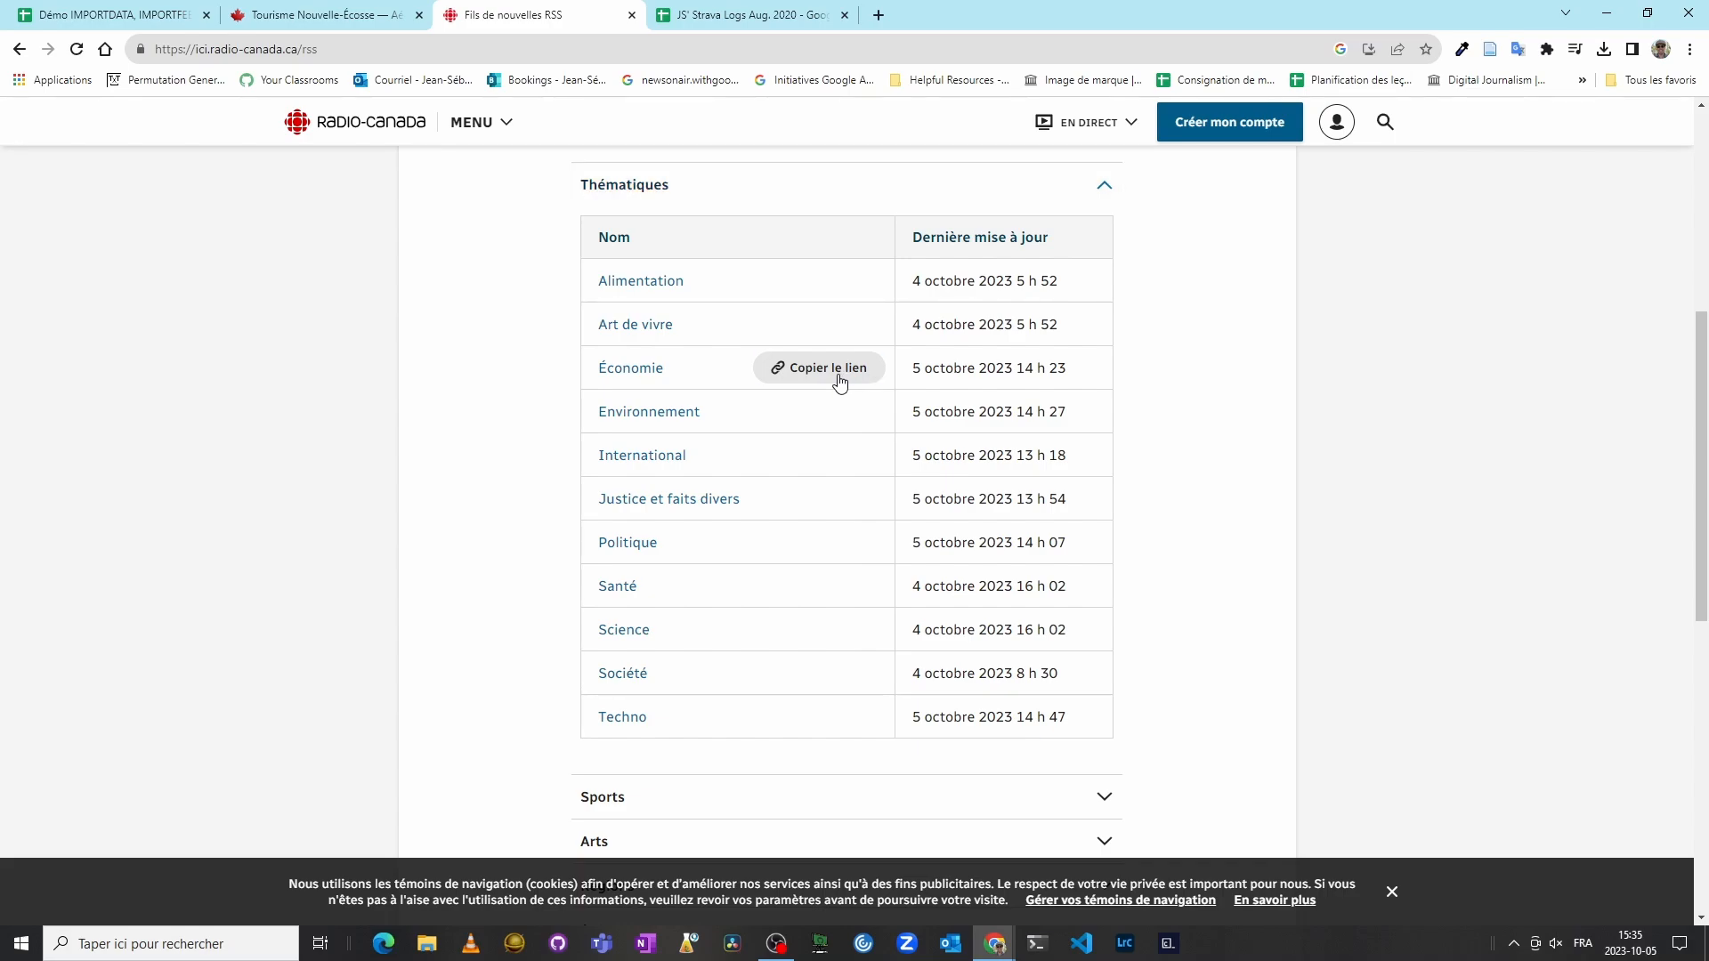
{"action": "left_click", "coordinate": [92, 15]}
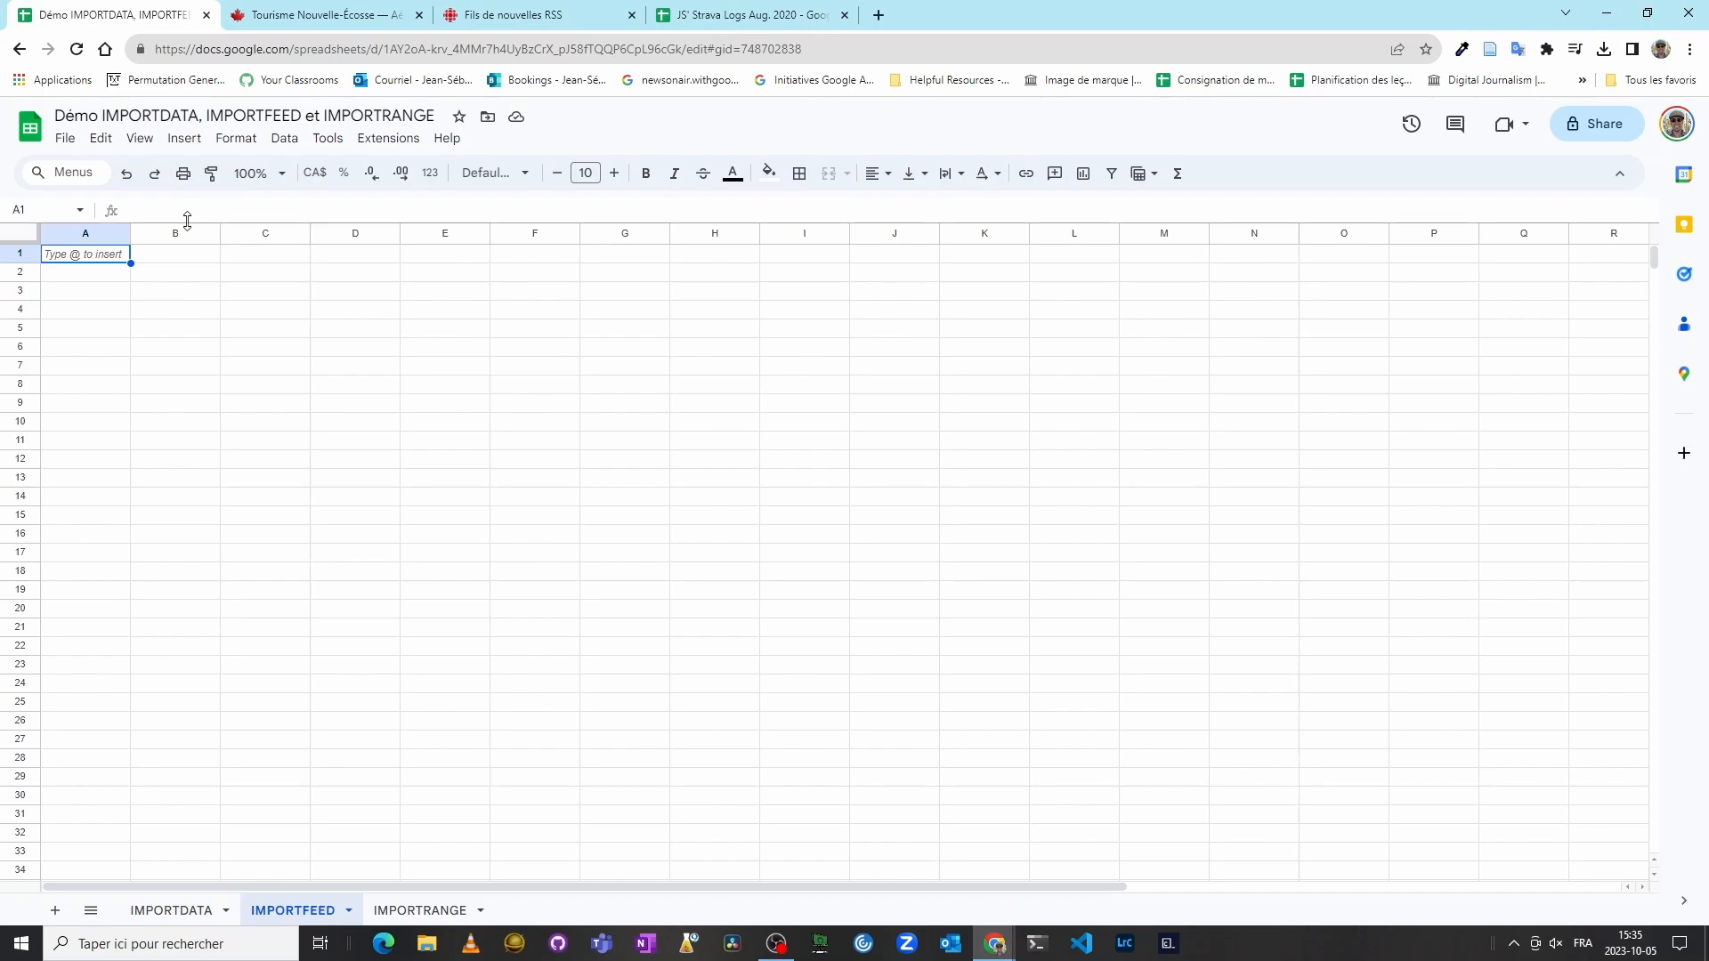
{"action": "left_click", "coordinate": [204, 259]}
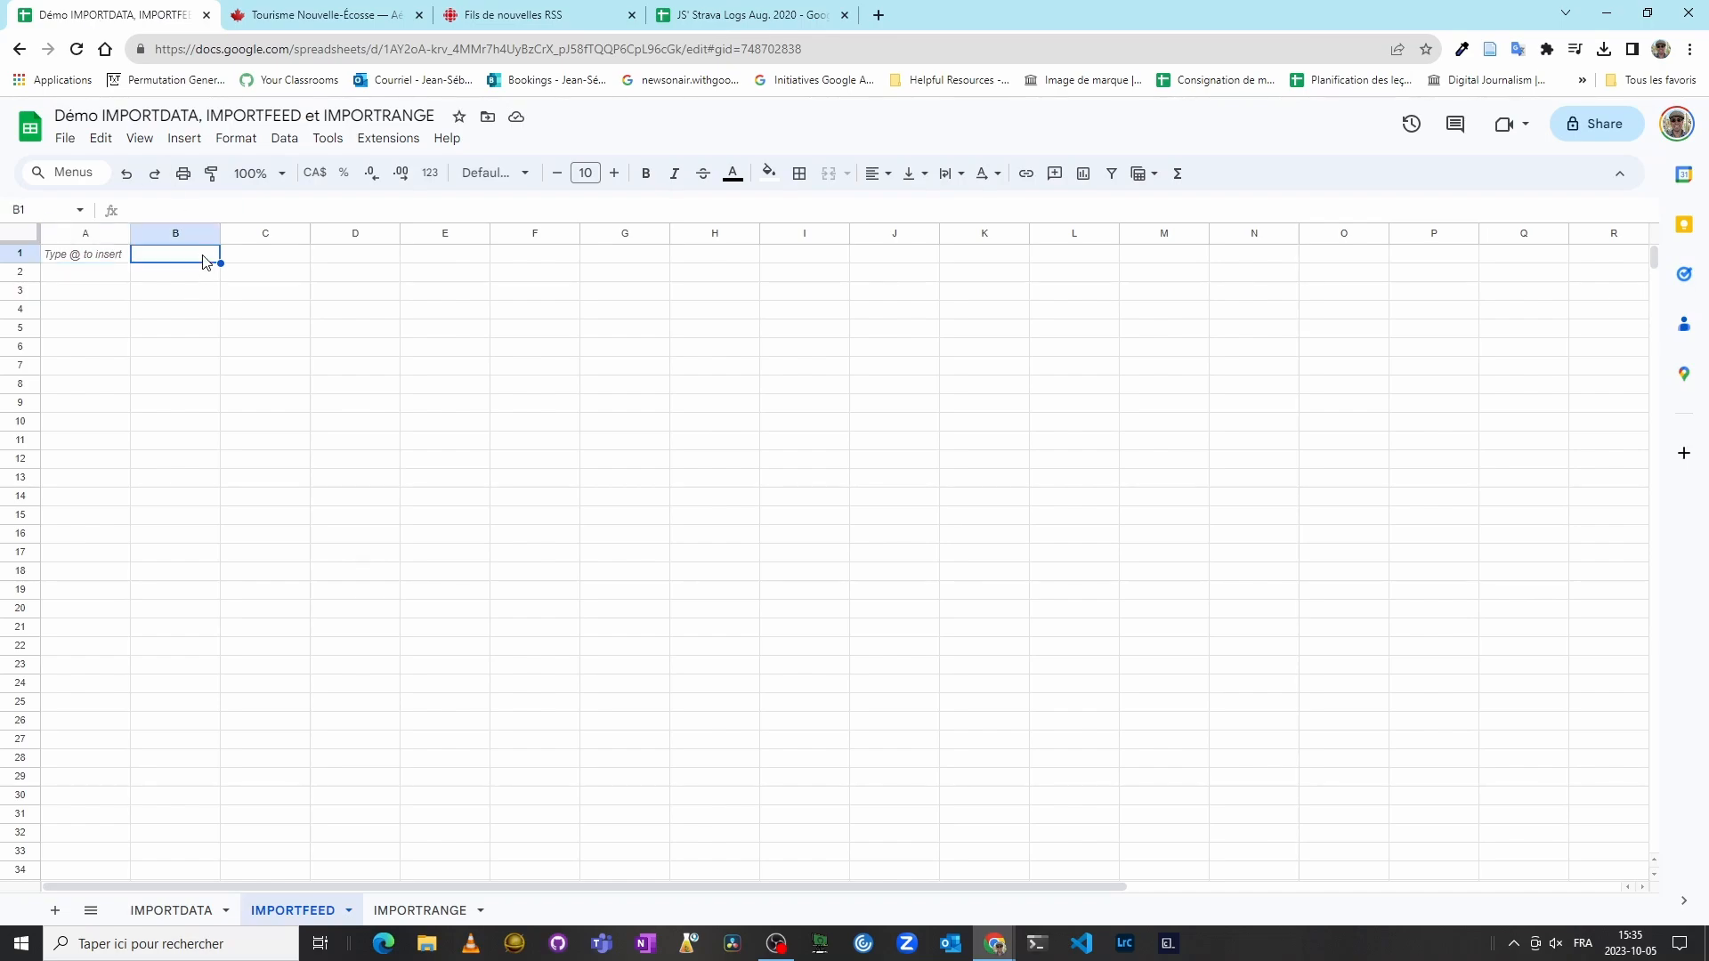
{"action": "left_click", "coordinate": [93, 259]}
{"action": "type", "text": "=IM"}
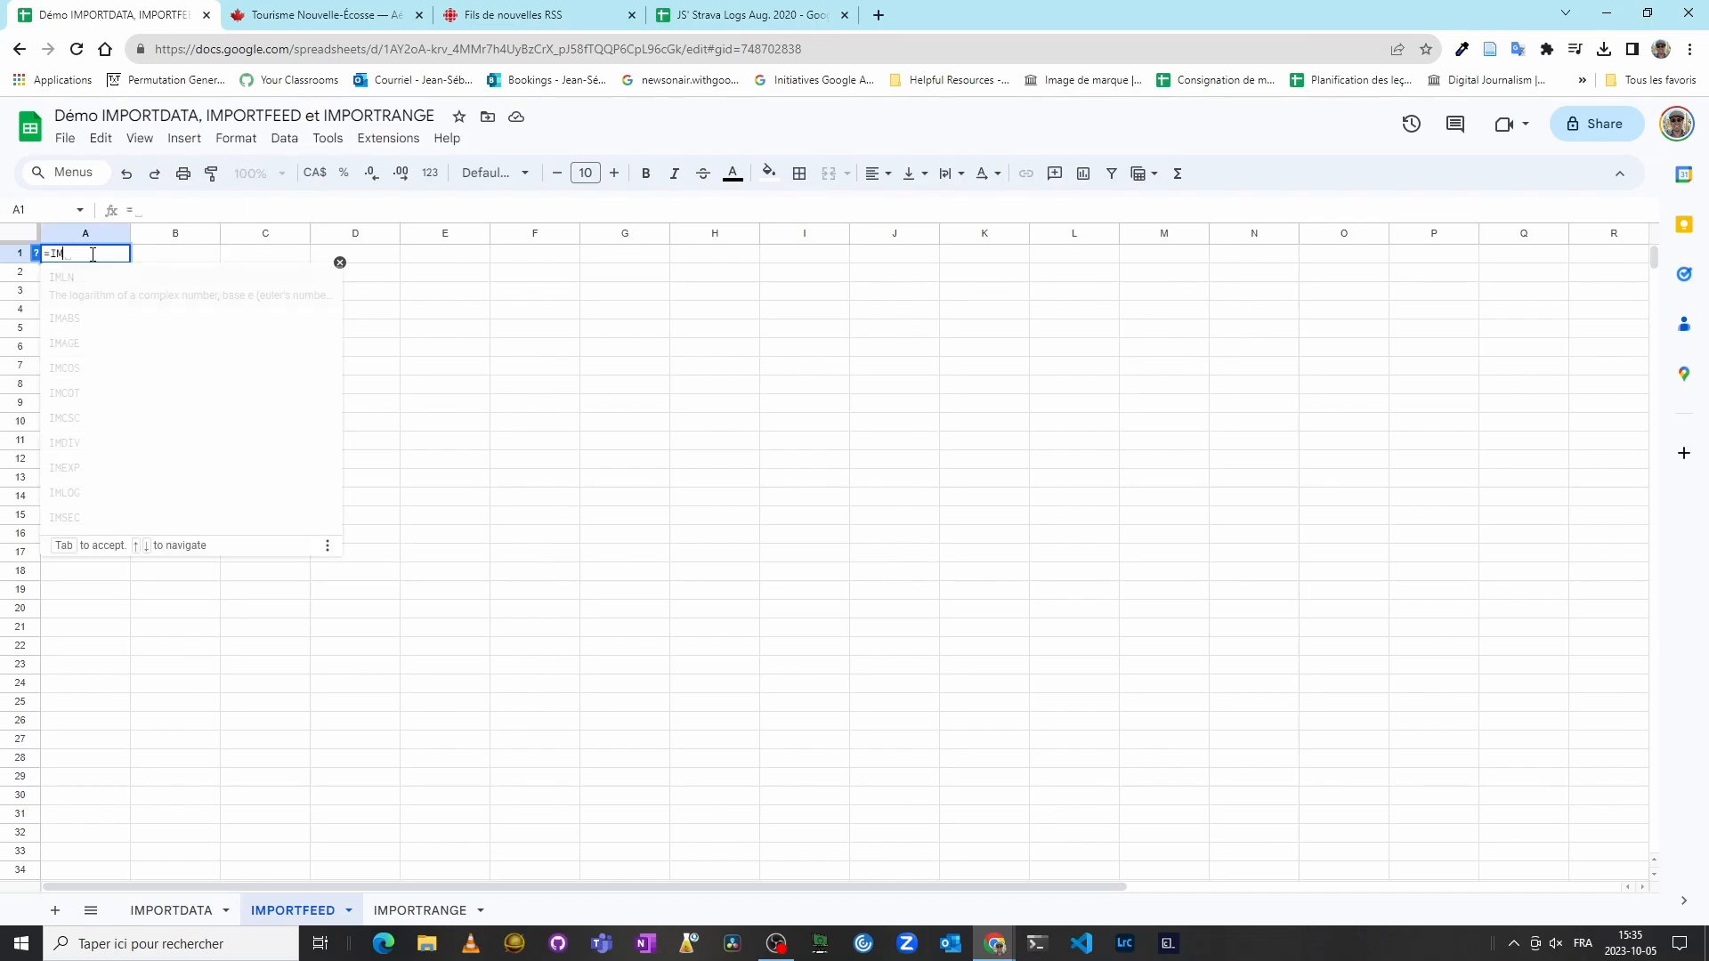
{"action": "type", "text": "PORTFEED("}
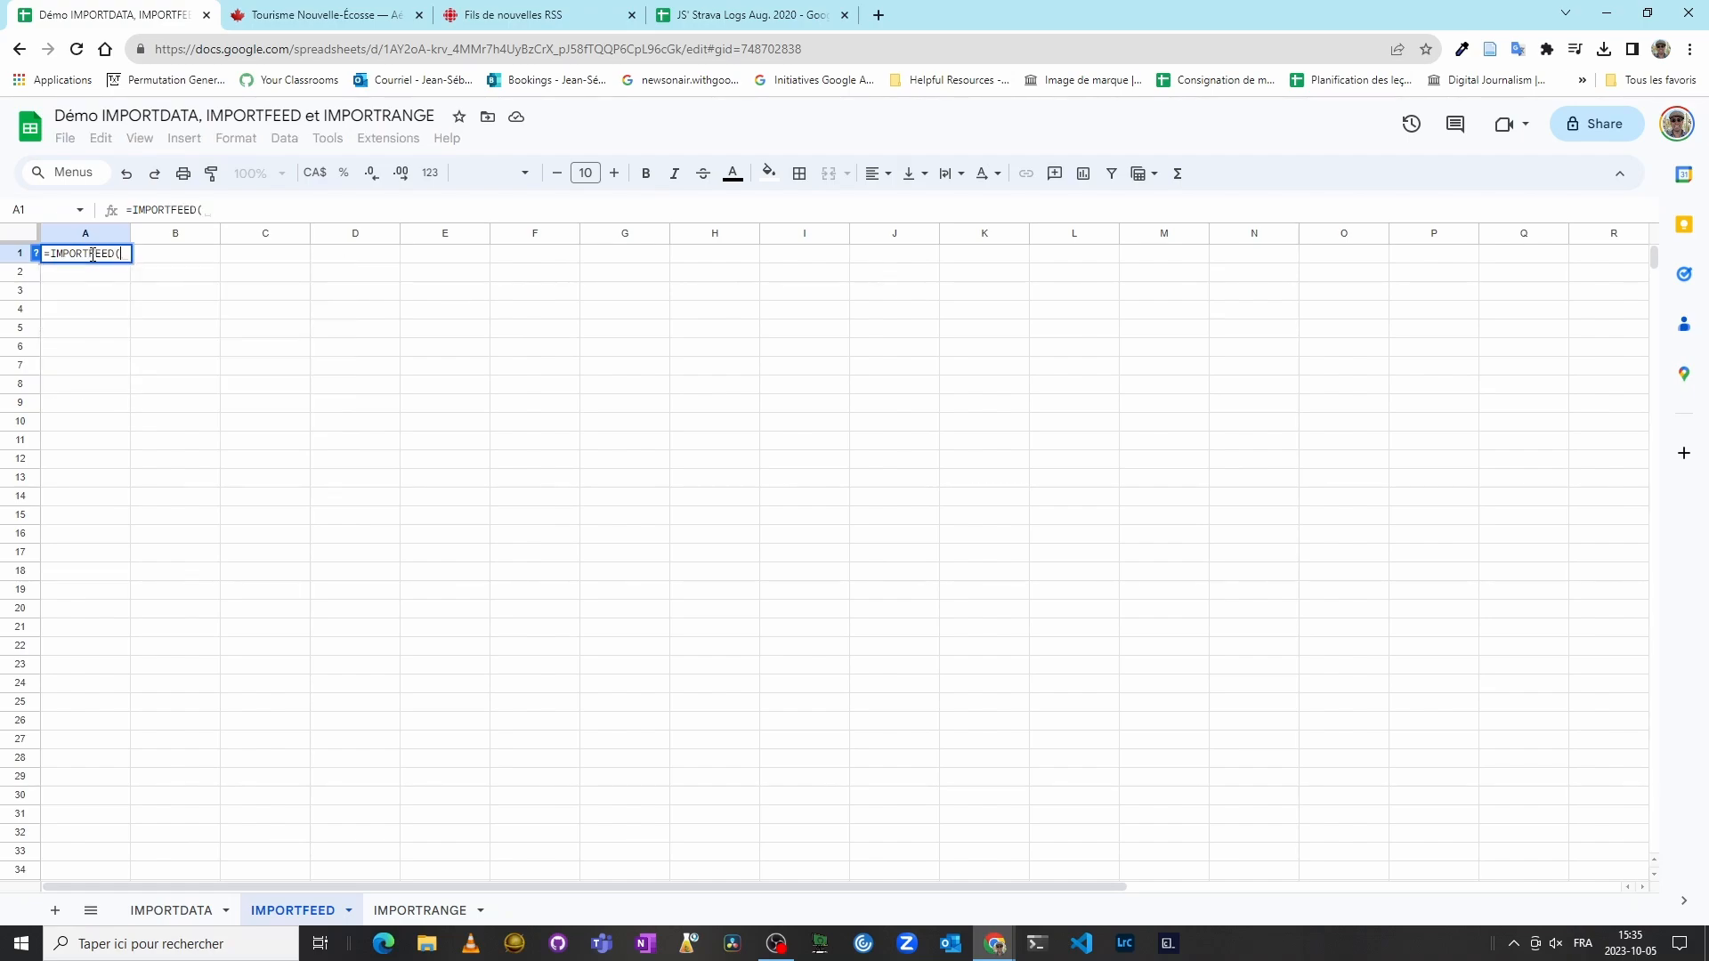
{"action": "type", "text": "\""}
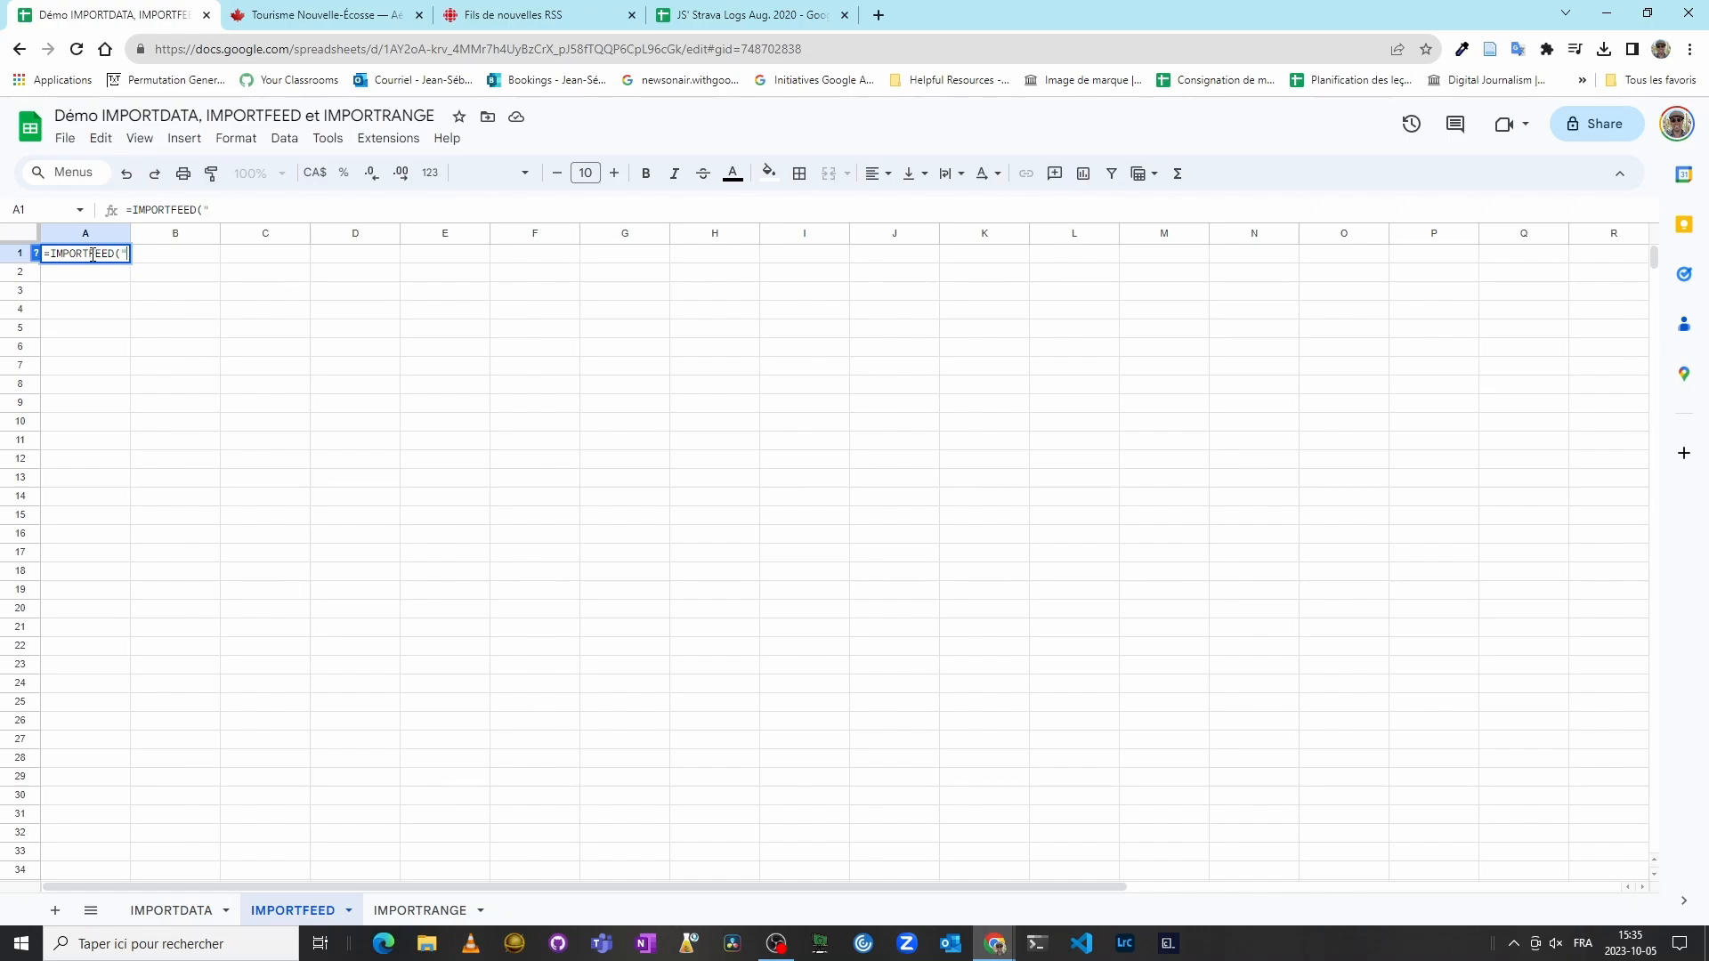
{"action": "key", "text": "ctrl+v"}
{"action": "type", "text": "\")"}
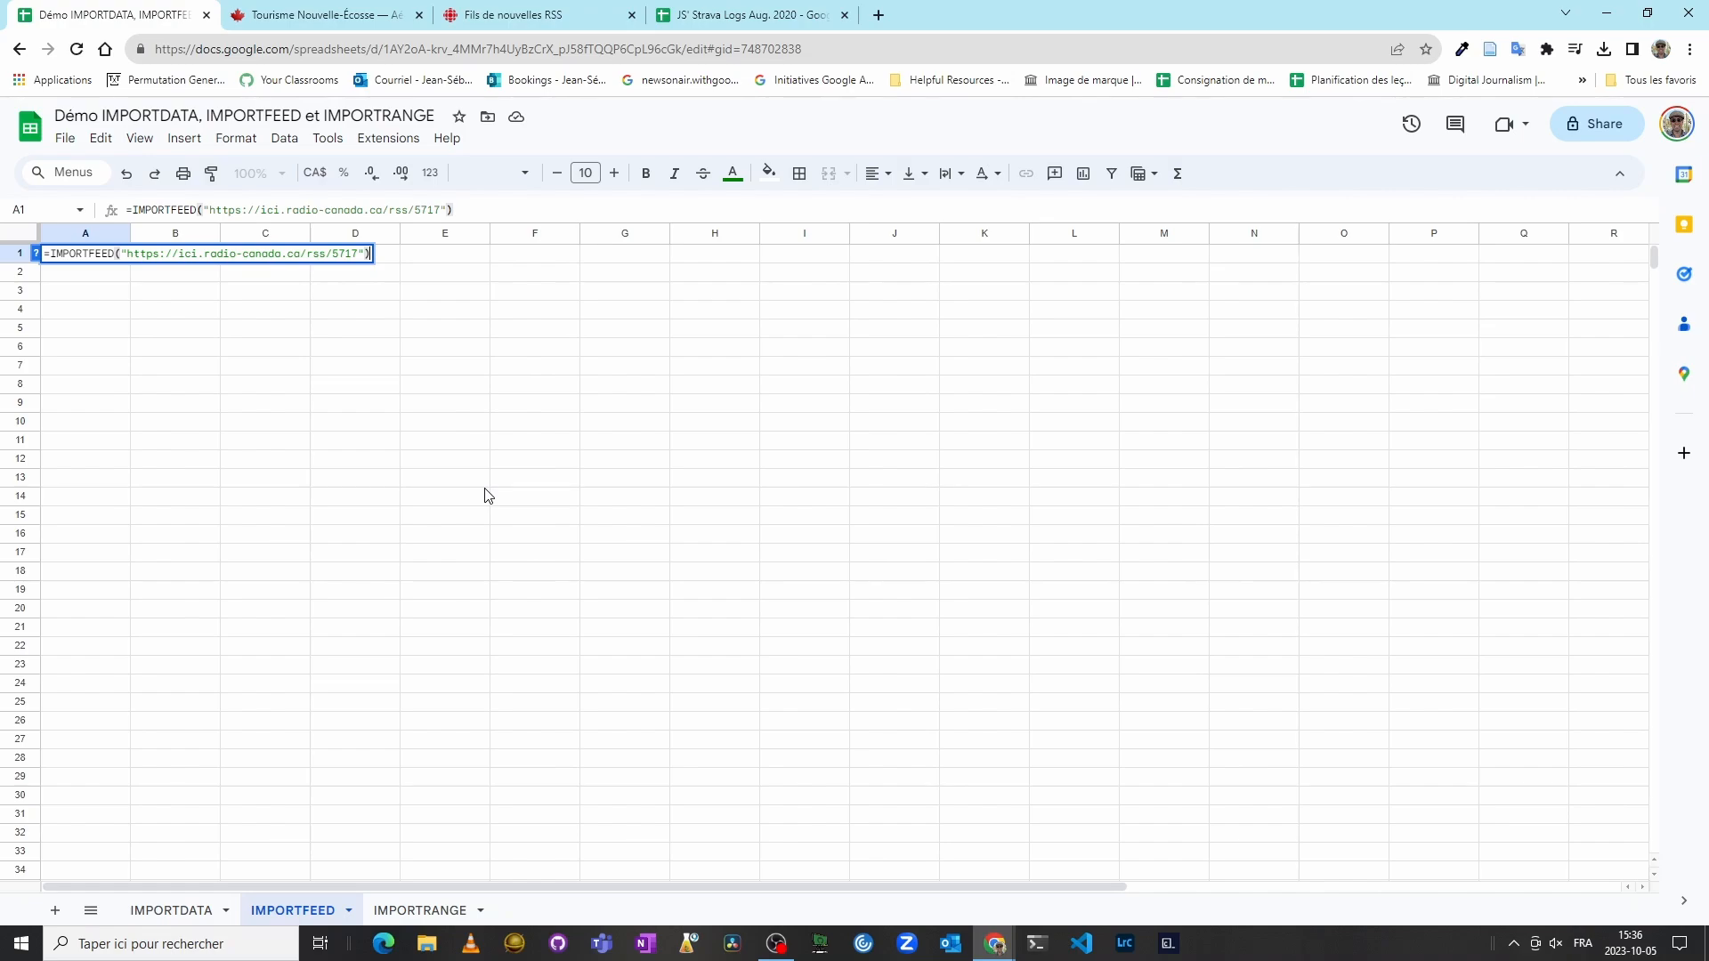
{"action": "key", "text": "Return"}
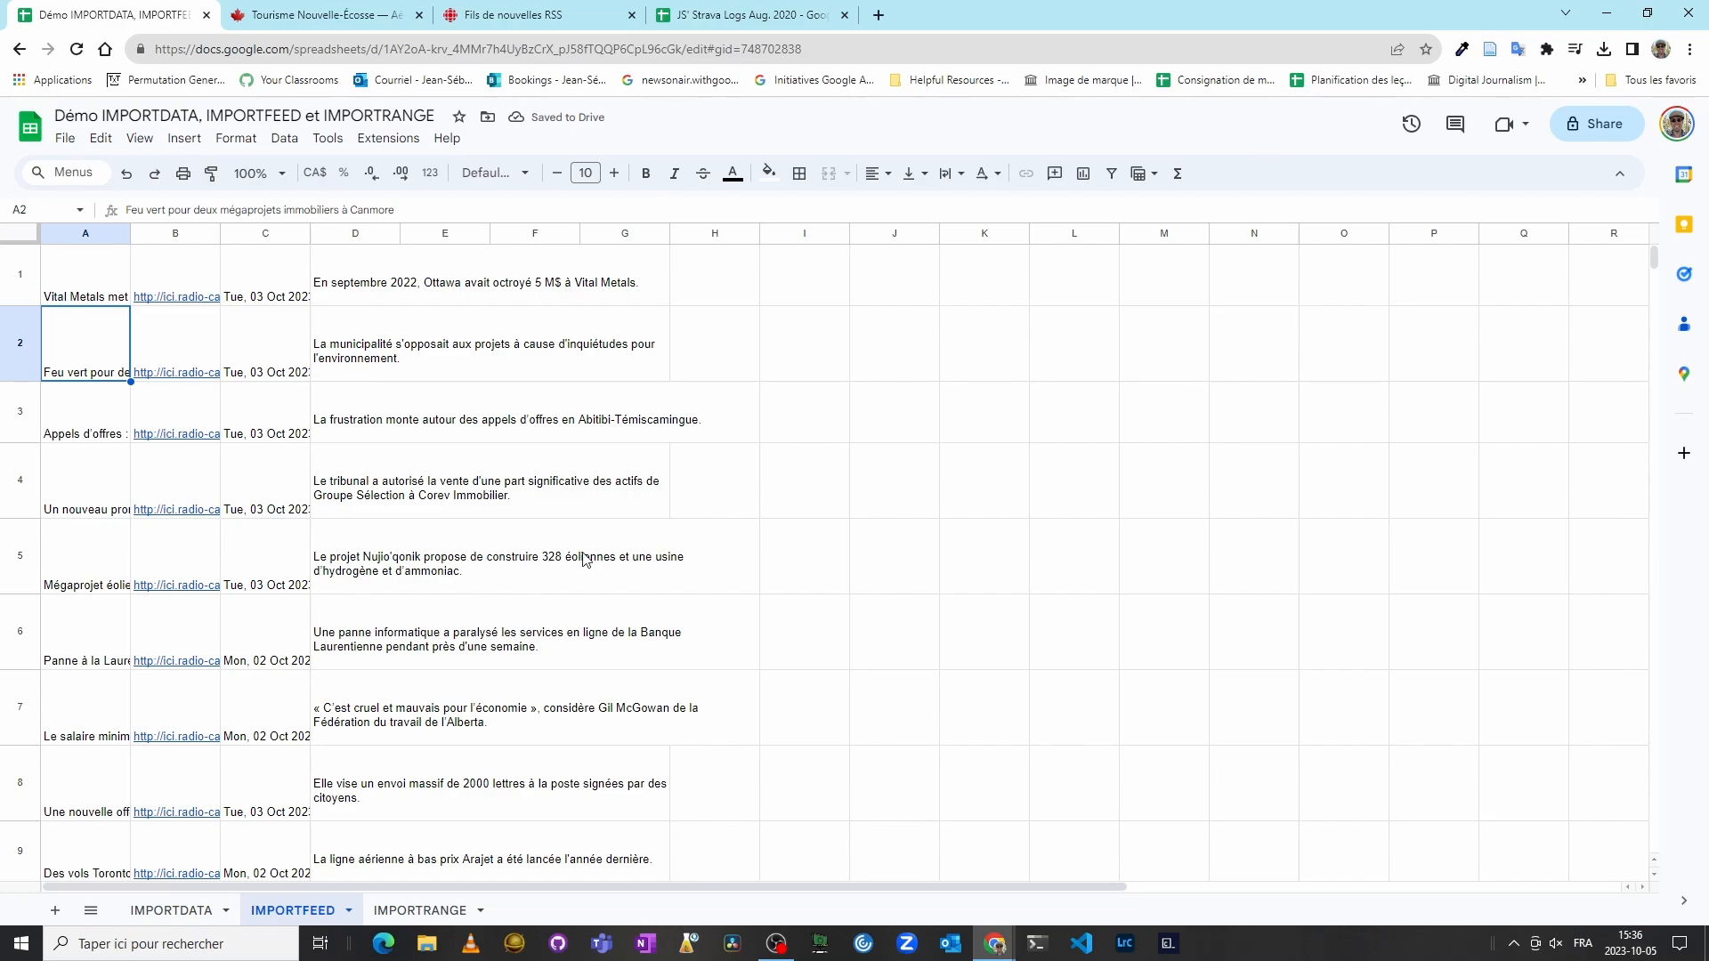
Step: Open the Économie RSS feed to examine its XML structure
{"action": "left_click", "coordinate": [589, 18]}
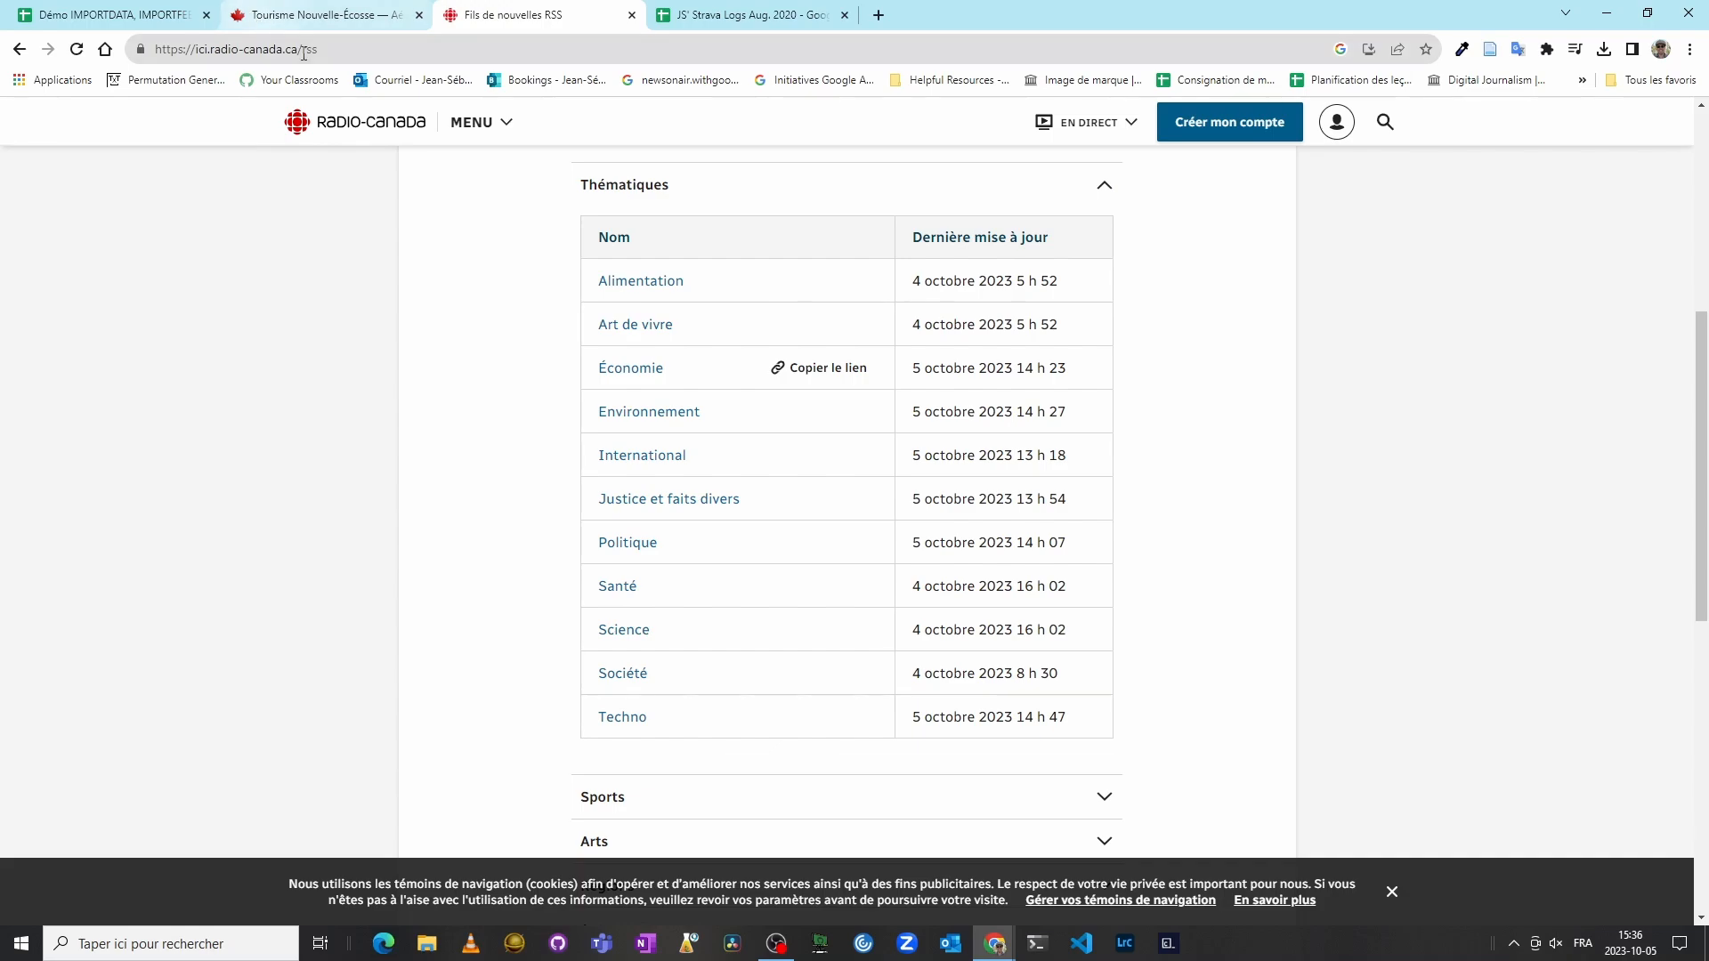
{"action": "left_click_drag", "start_coordinate": [319, 49], "coordinate": [70, 56]}
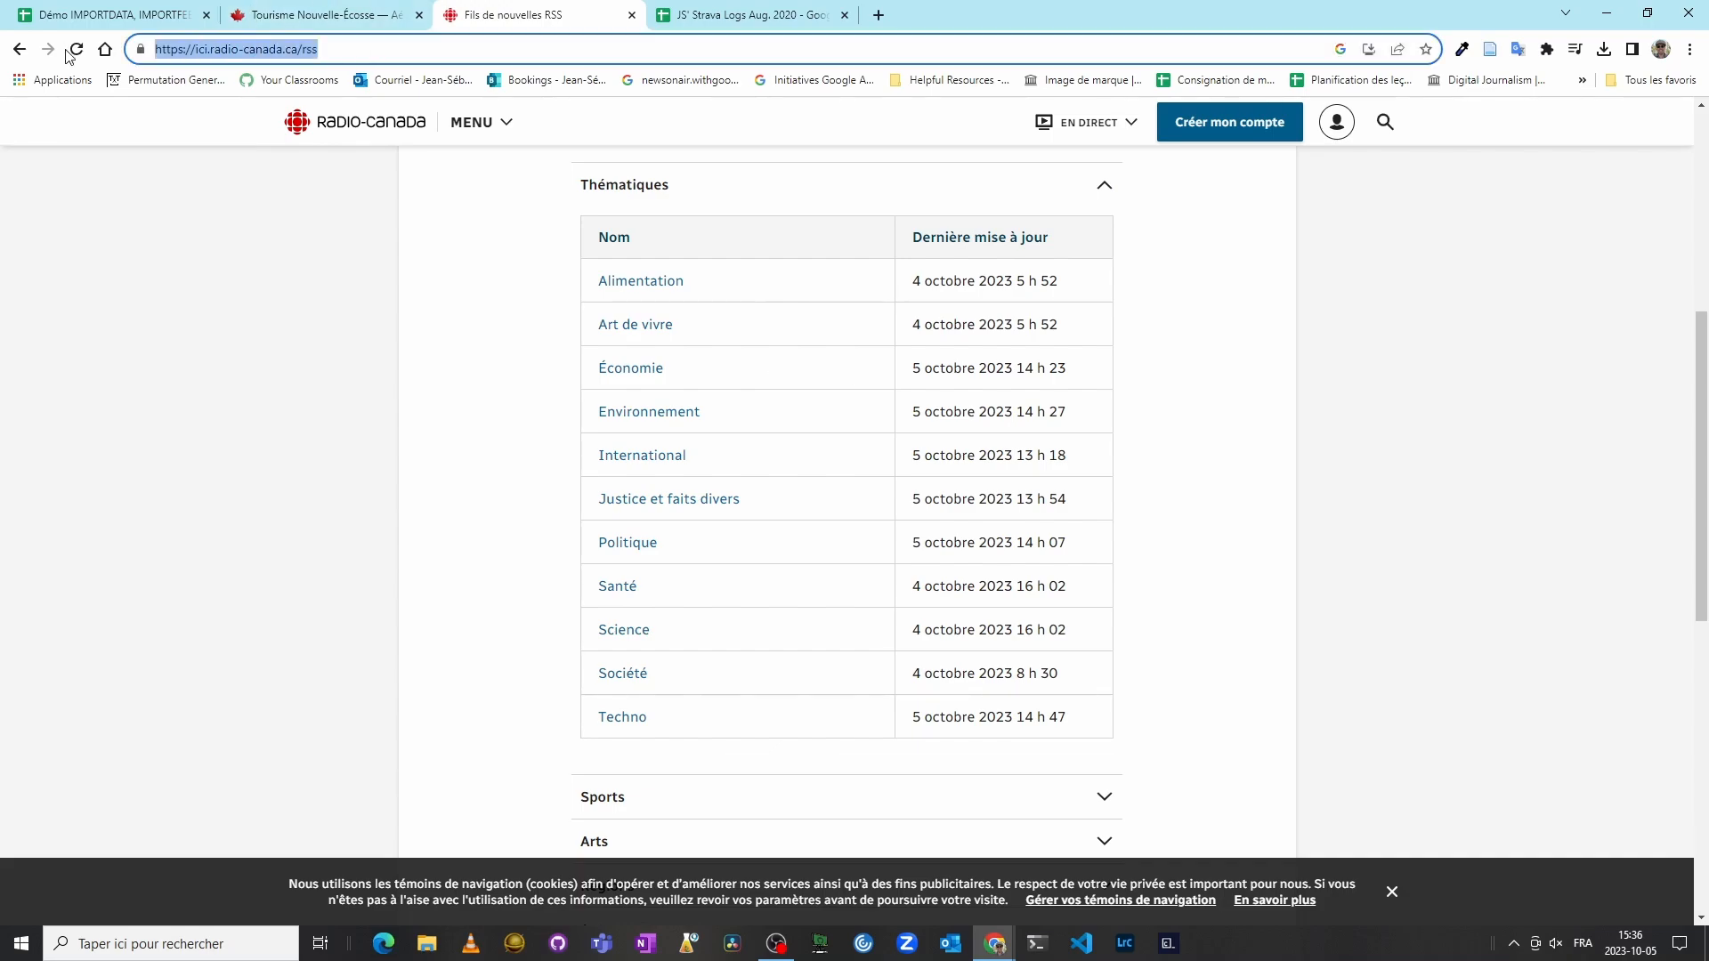
{"action": "left_click", "coordinate": [210, 440]}
{"action": "mouse_move", "coordinate": [828, 361]}
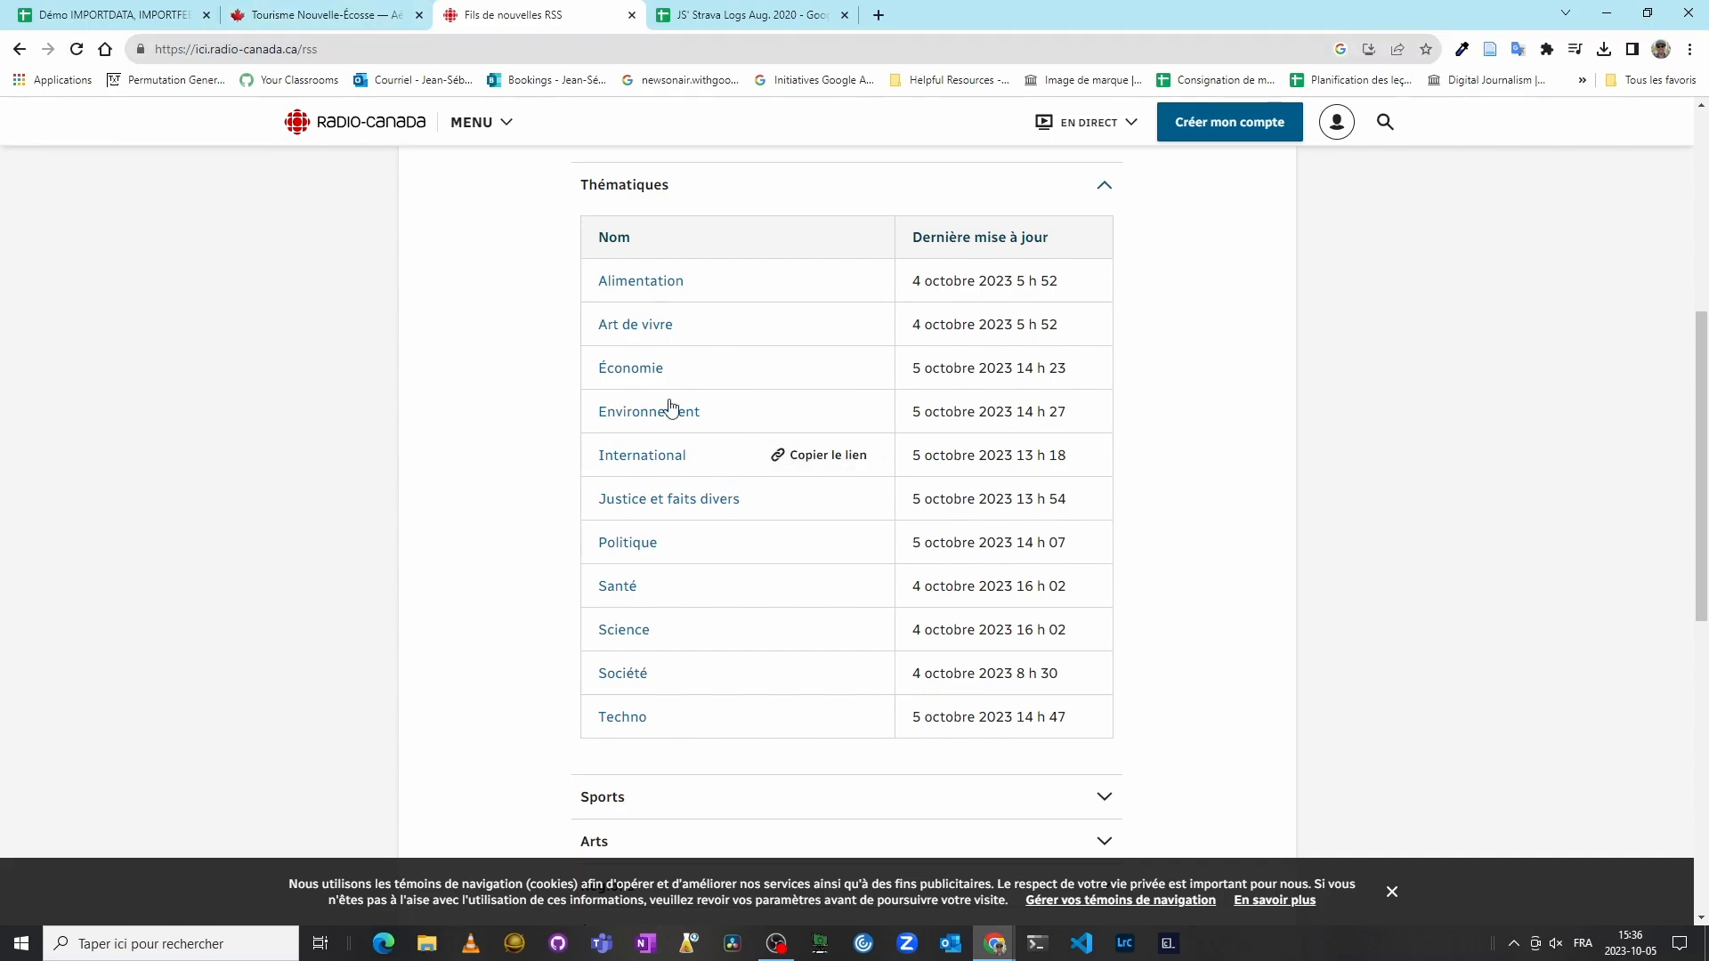
{"action": "left_click", "coordinate": [632, 370]}
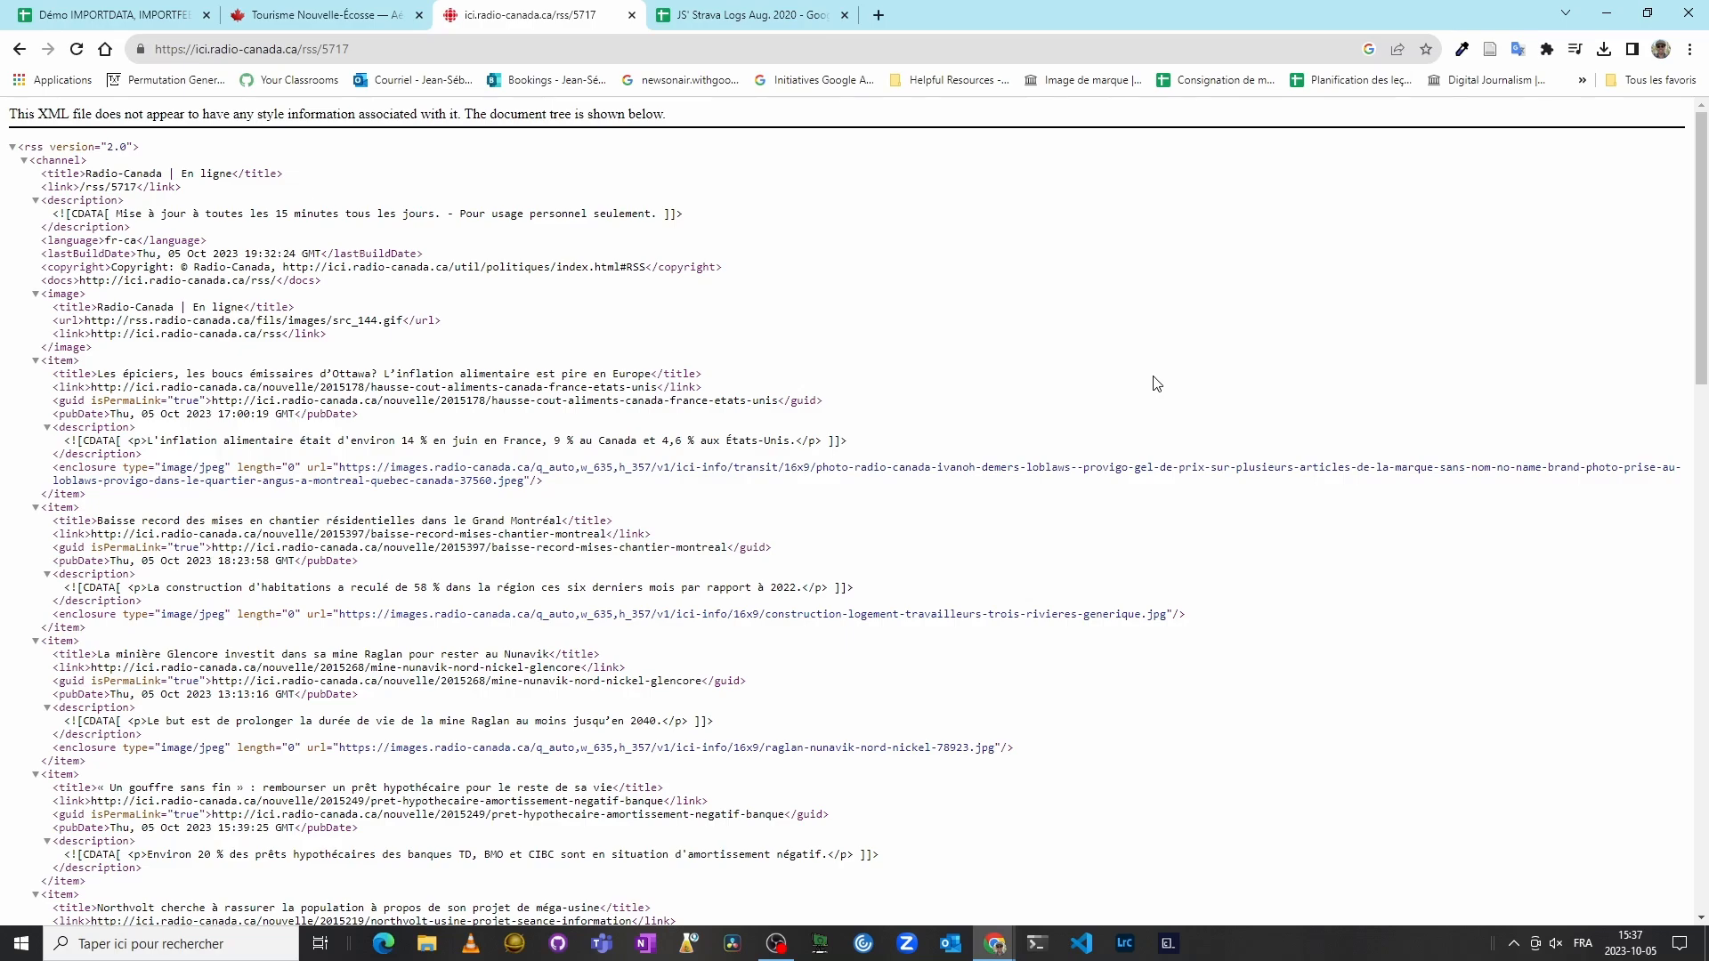
{"action": "scroll", "coordinate": [1156, 383], "scroll_direction": "down", "scroll_amount": 6}
{"action": "scroll", "coordinate": [1155, 383], "scroll_direction": "up", "scroll_amount": 6}
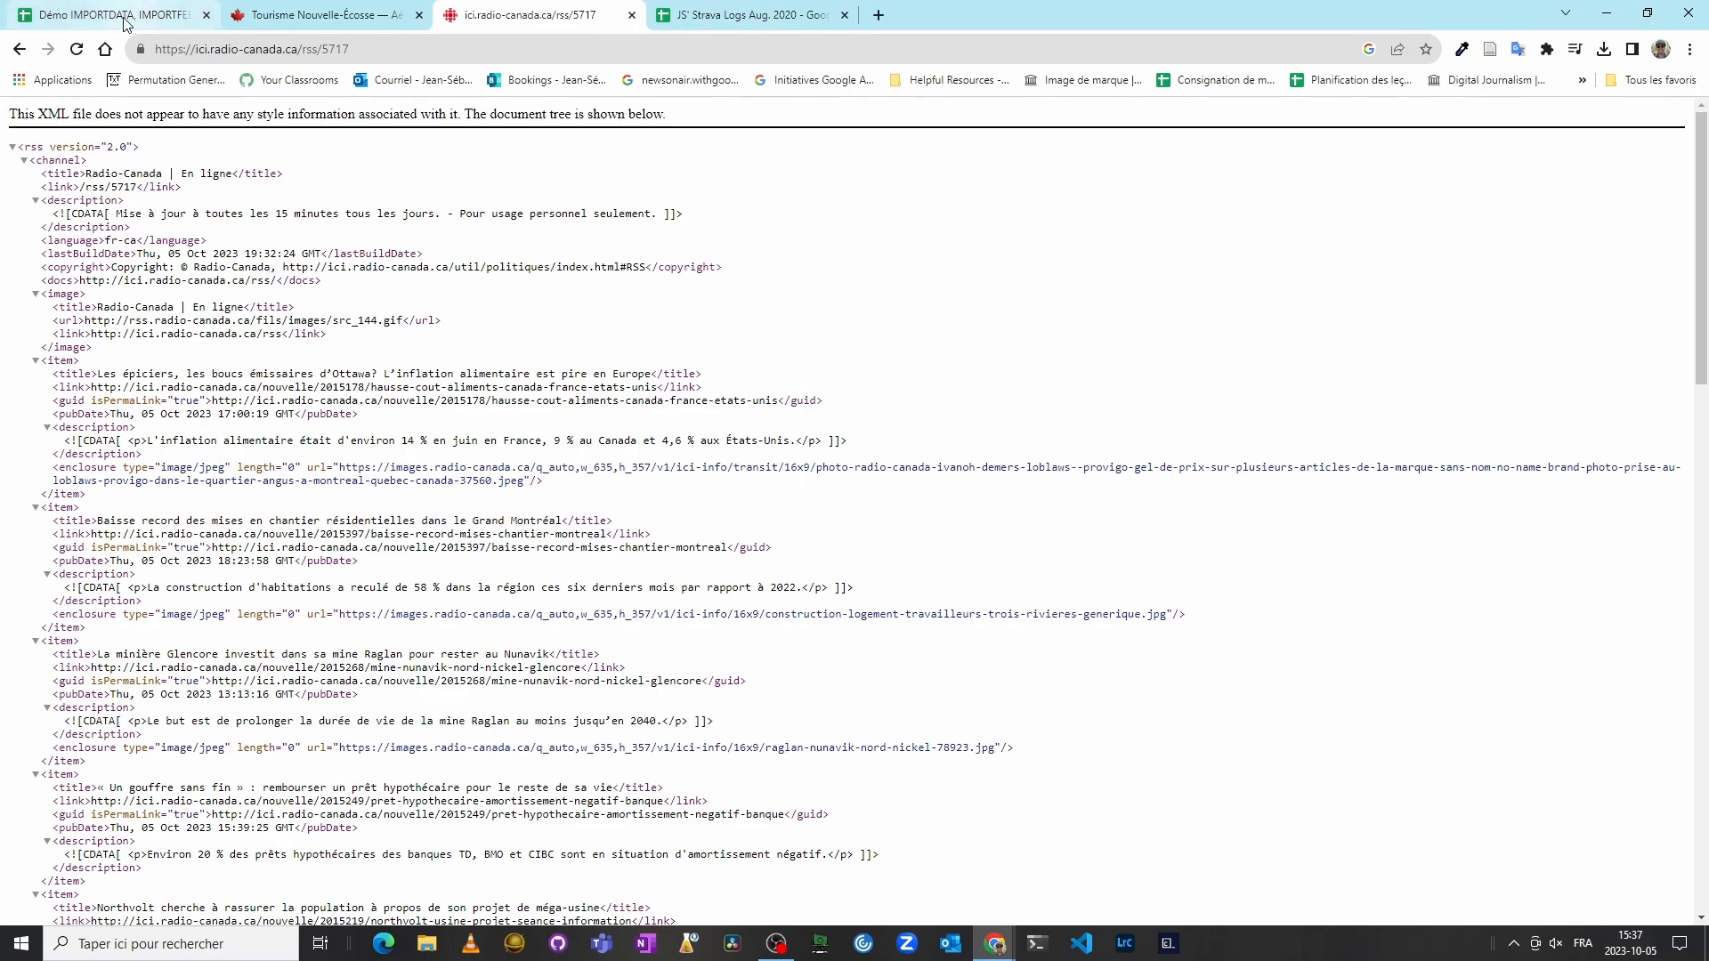
Step: Copy the share link of the JS' Strava Logs Aug. 2020 spreadsheet
{"action": "left_click", "coordinate": [792, 15]}
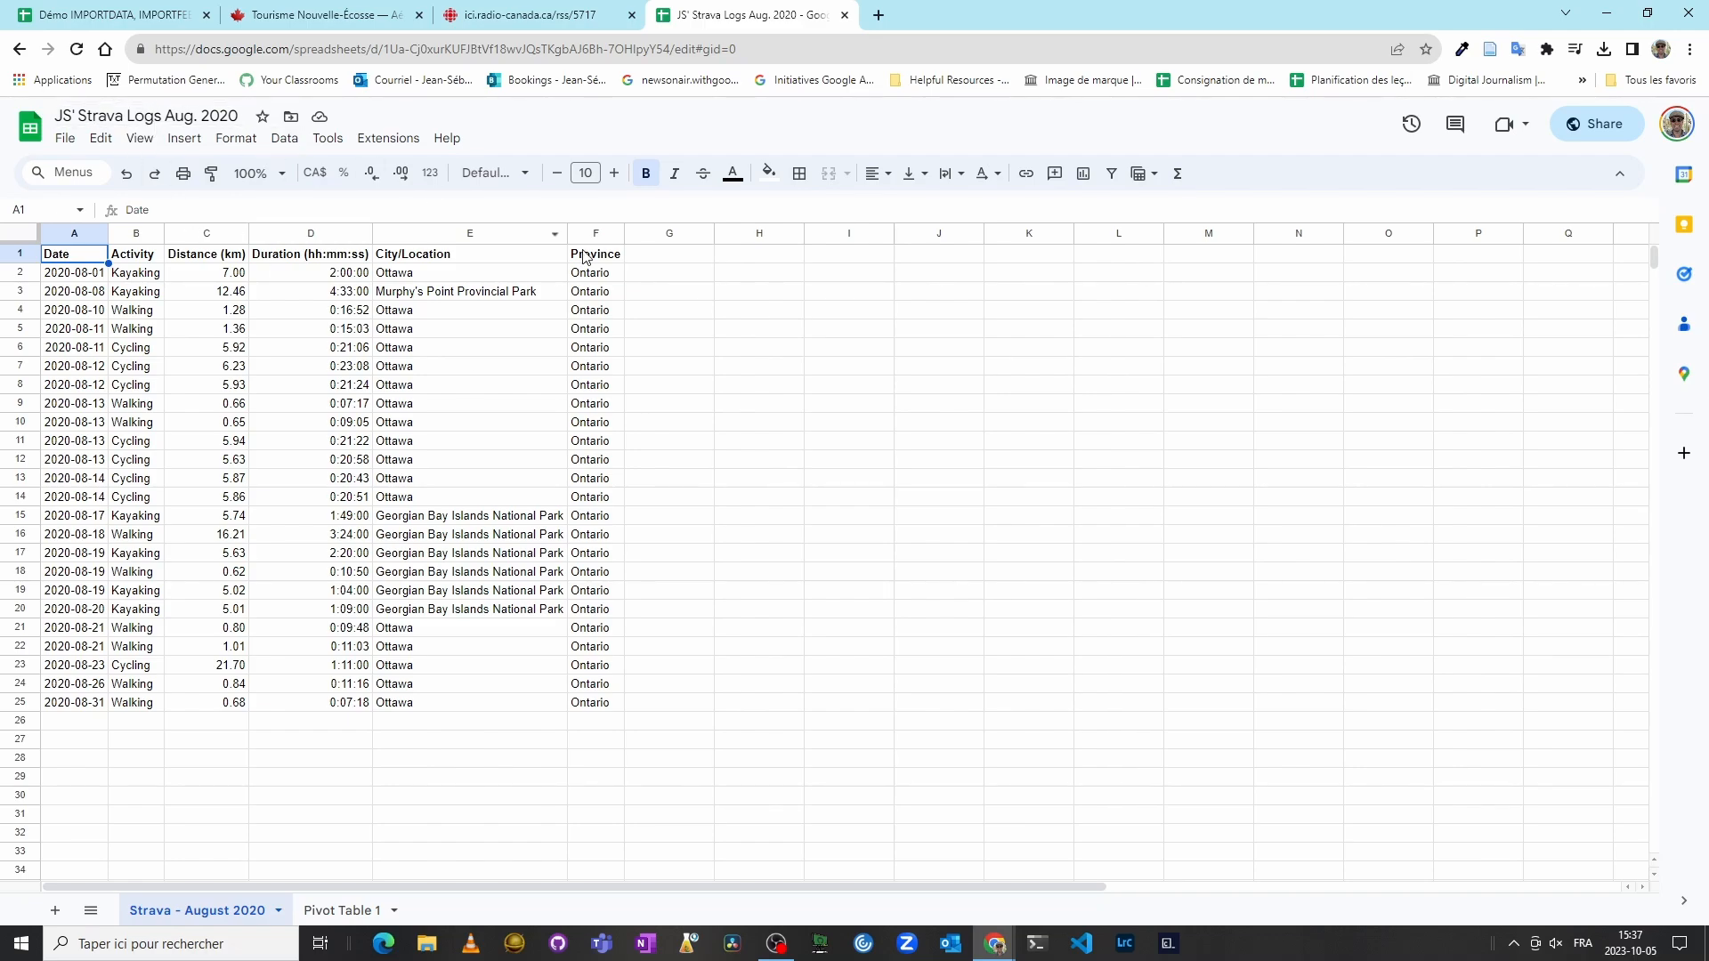
{"action": "left_click", "coordinate": [1607, 127]}
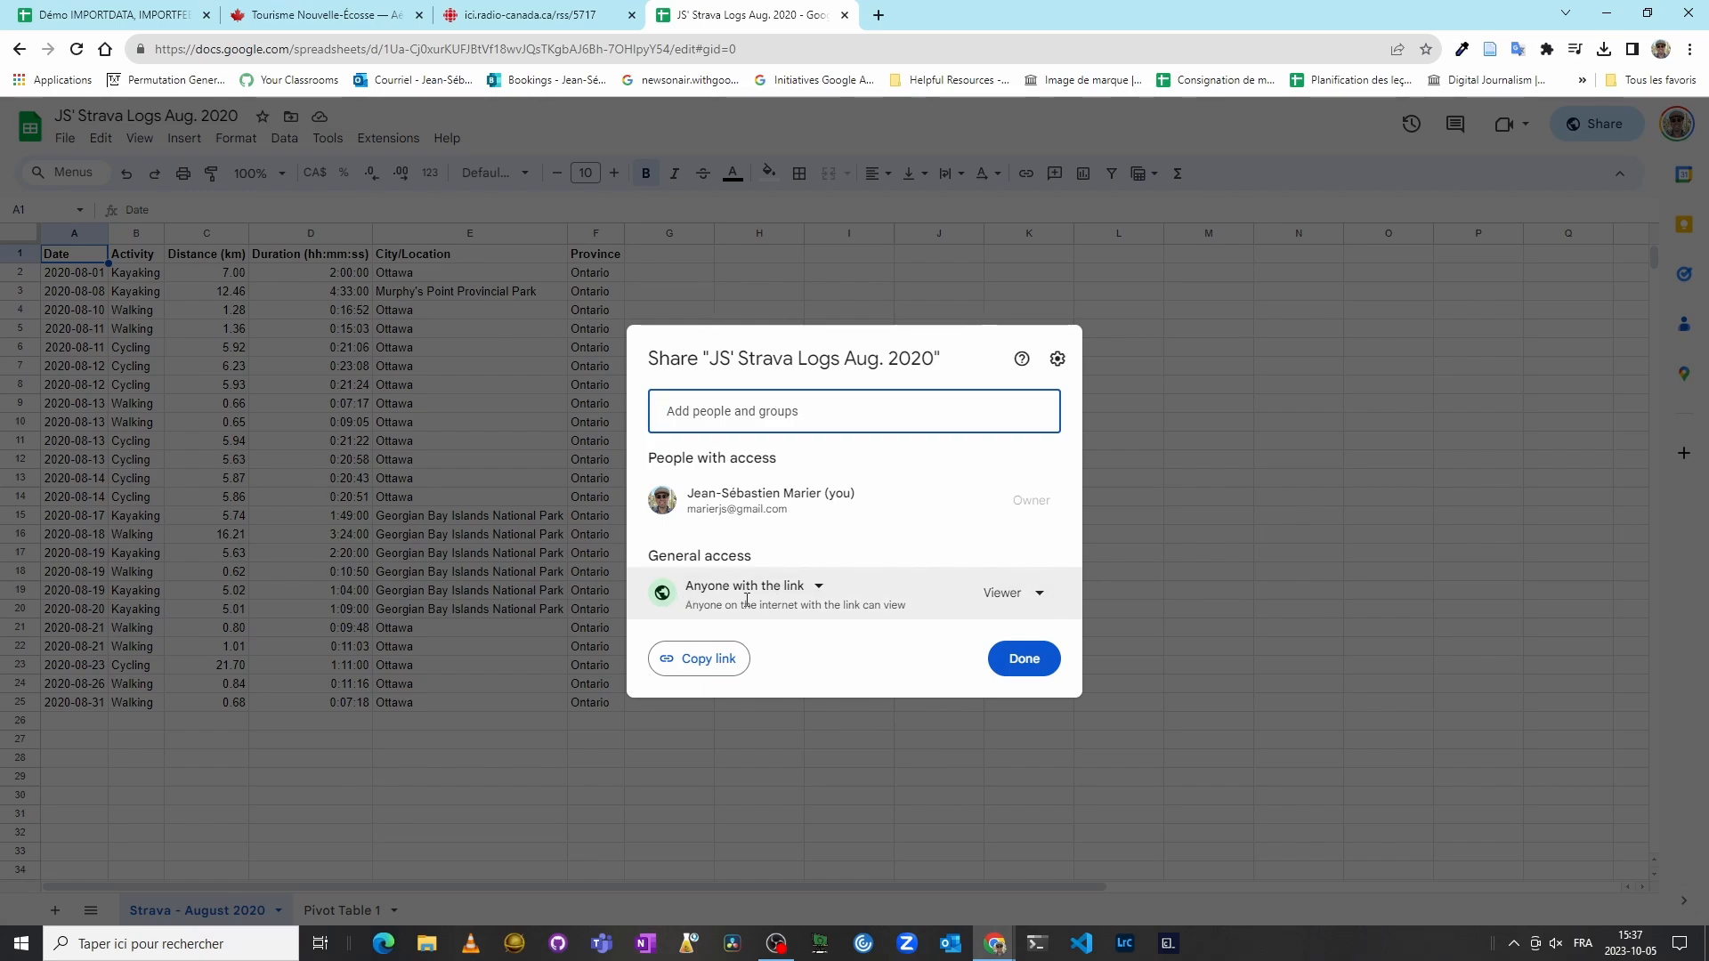
{"action": "left_click", "coordinate": [708, 660]}
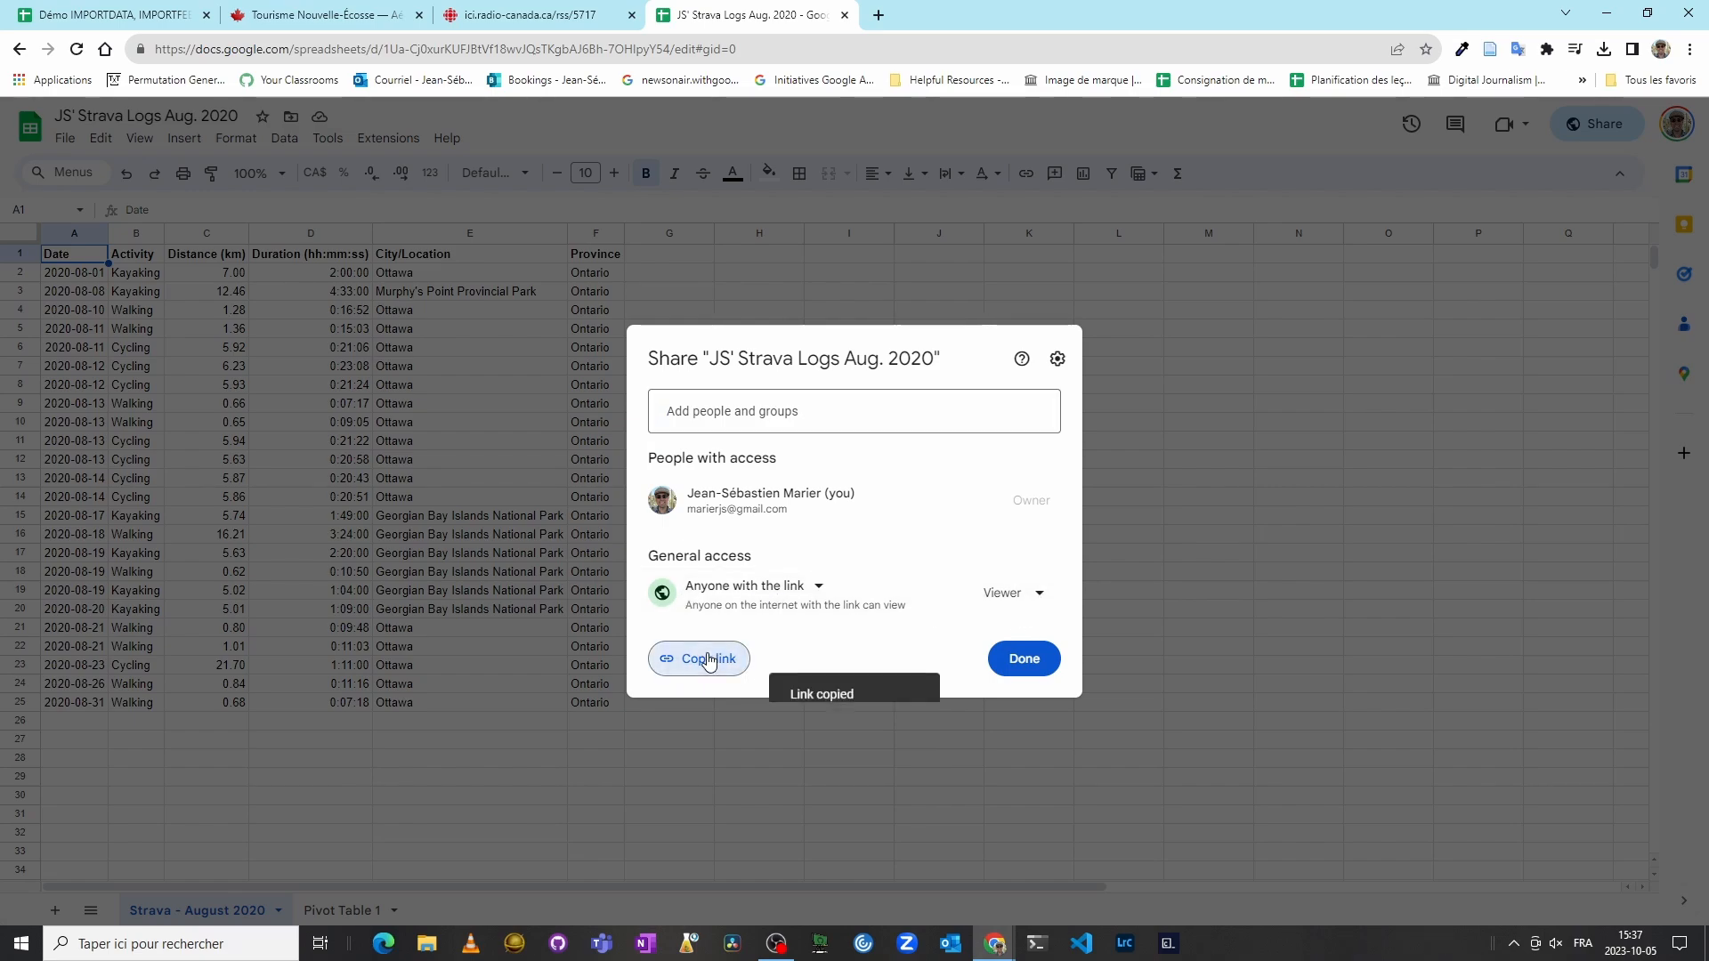
Step: In cell A1 of the IMPORTRANGE sheet, start an IMPORTRANGE formula with the pasted spreadsheet URL in quotes followed by a separator
{"action": "left_click", "coordinate": [1024, 659]}
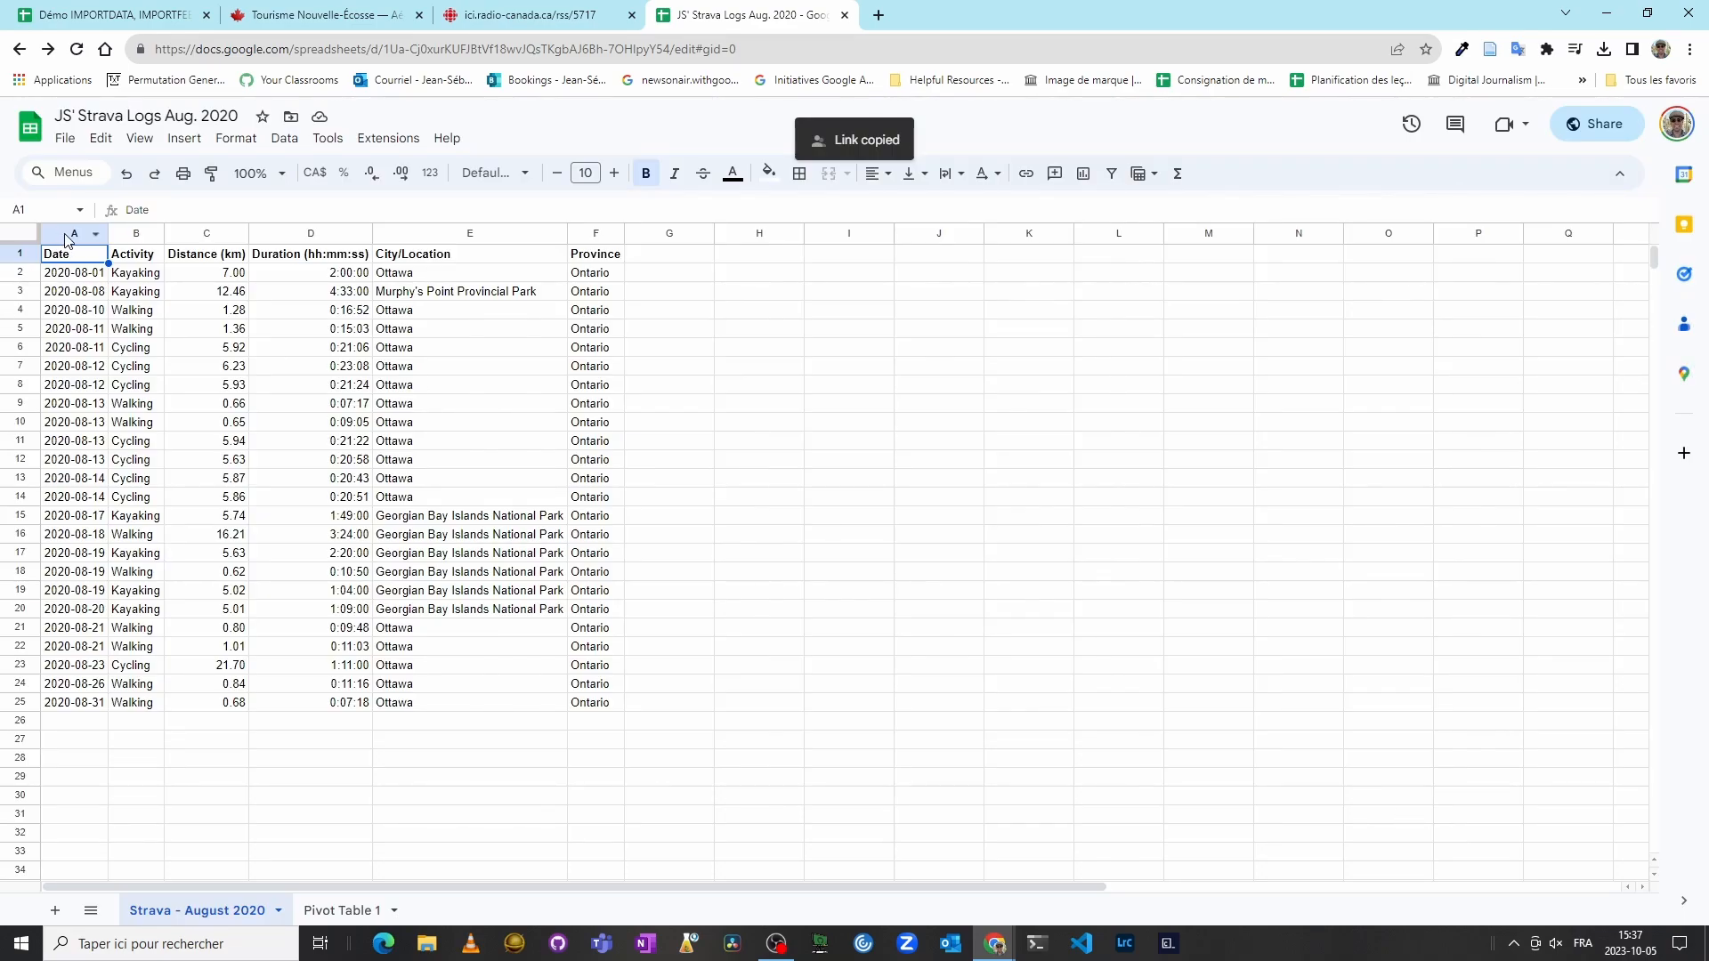
{"action": "left_click", "coordinate": [601, 615]}
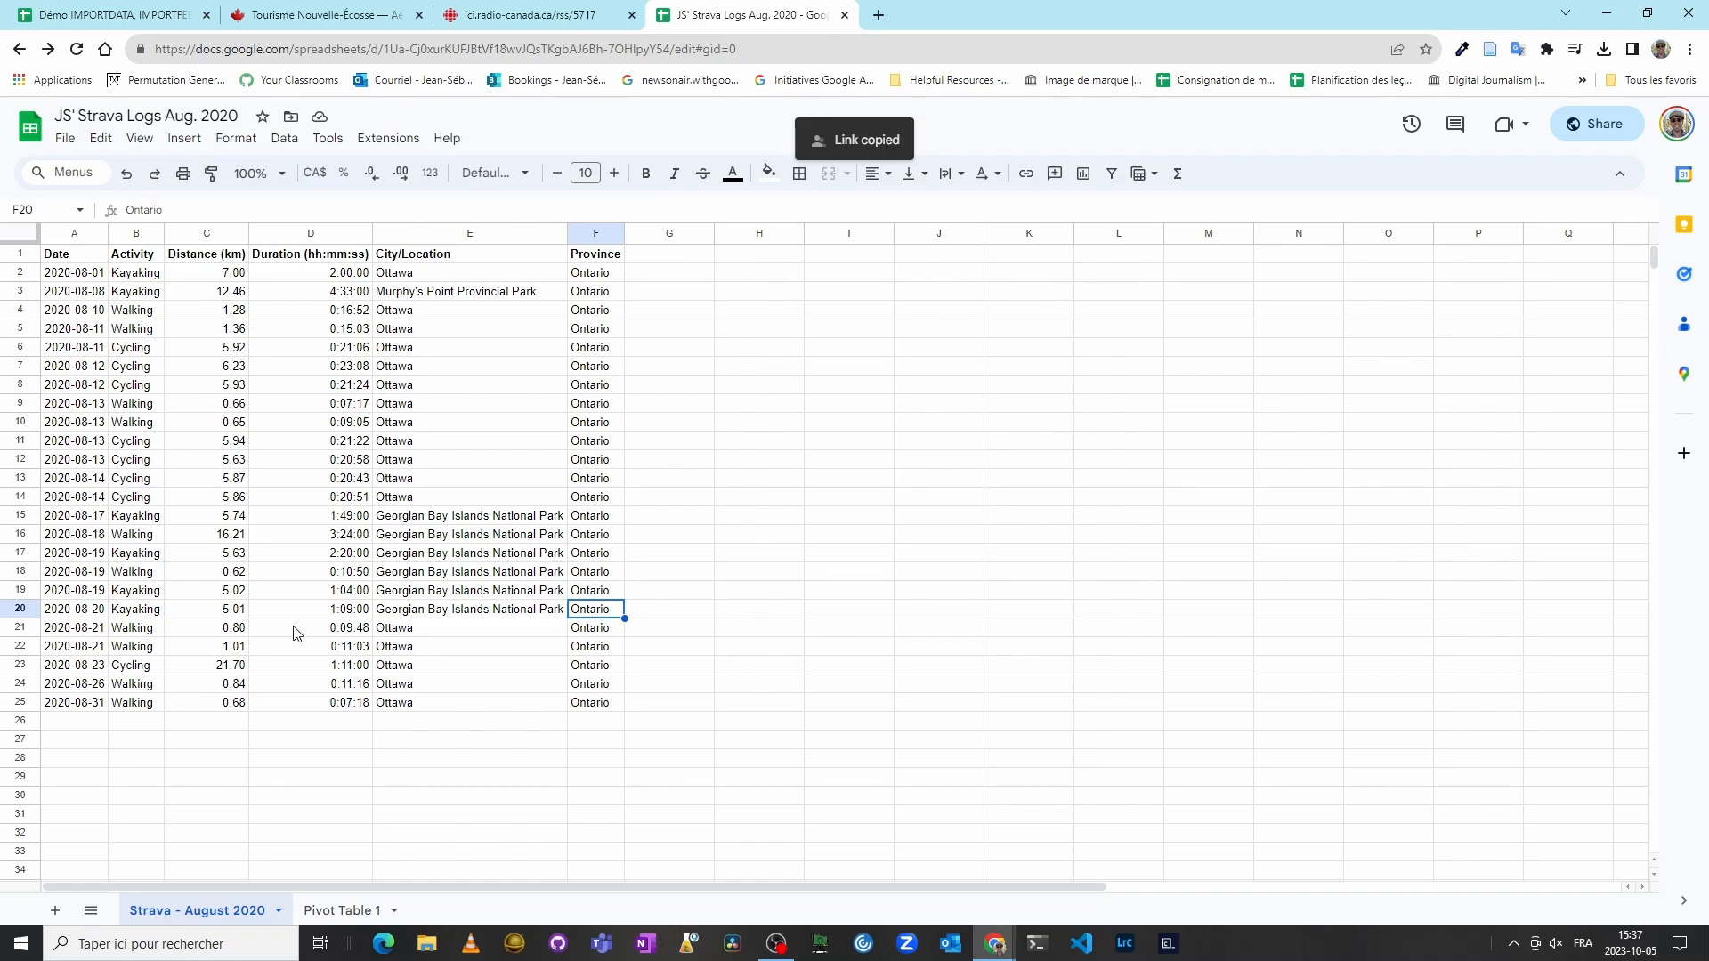
{"action": "left_click", "coordinate": [145, 18]}
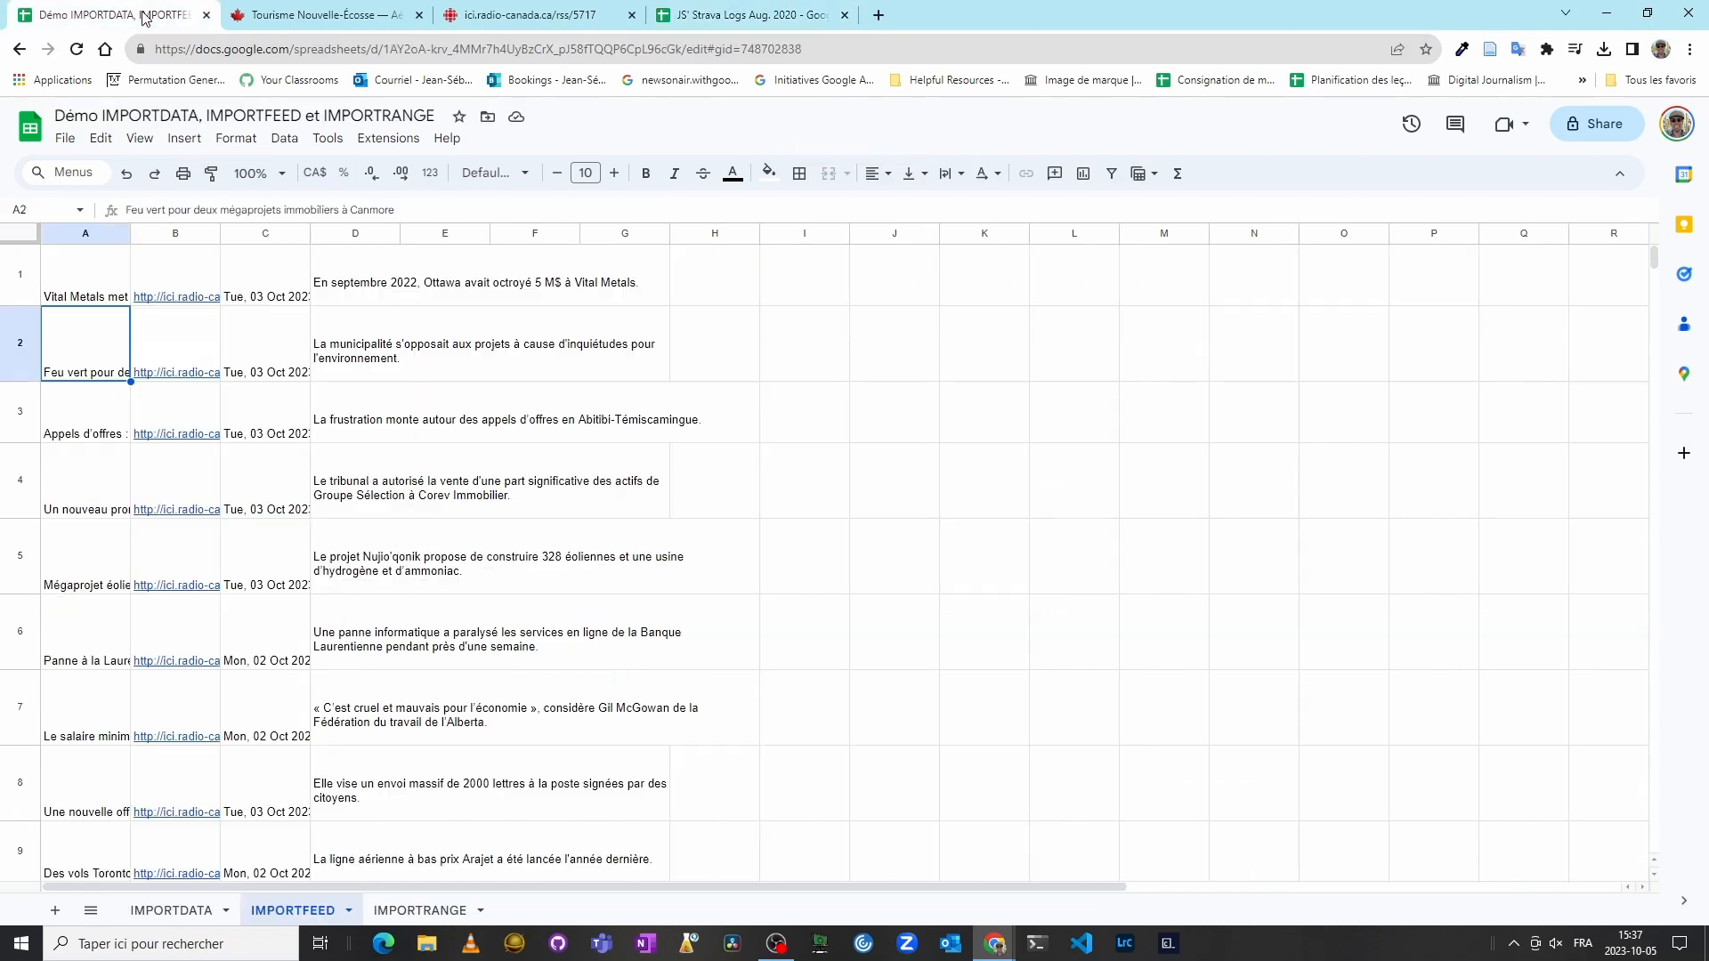
{"action": "left_click", "coordinate": [388, 912]}
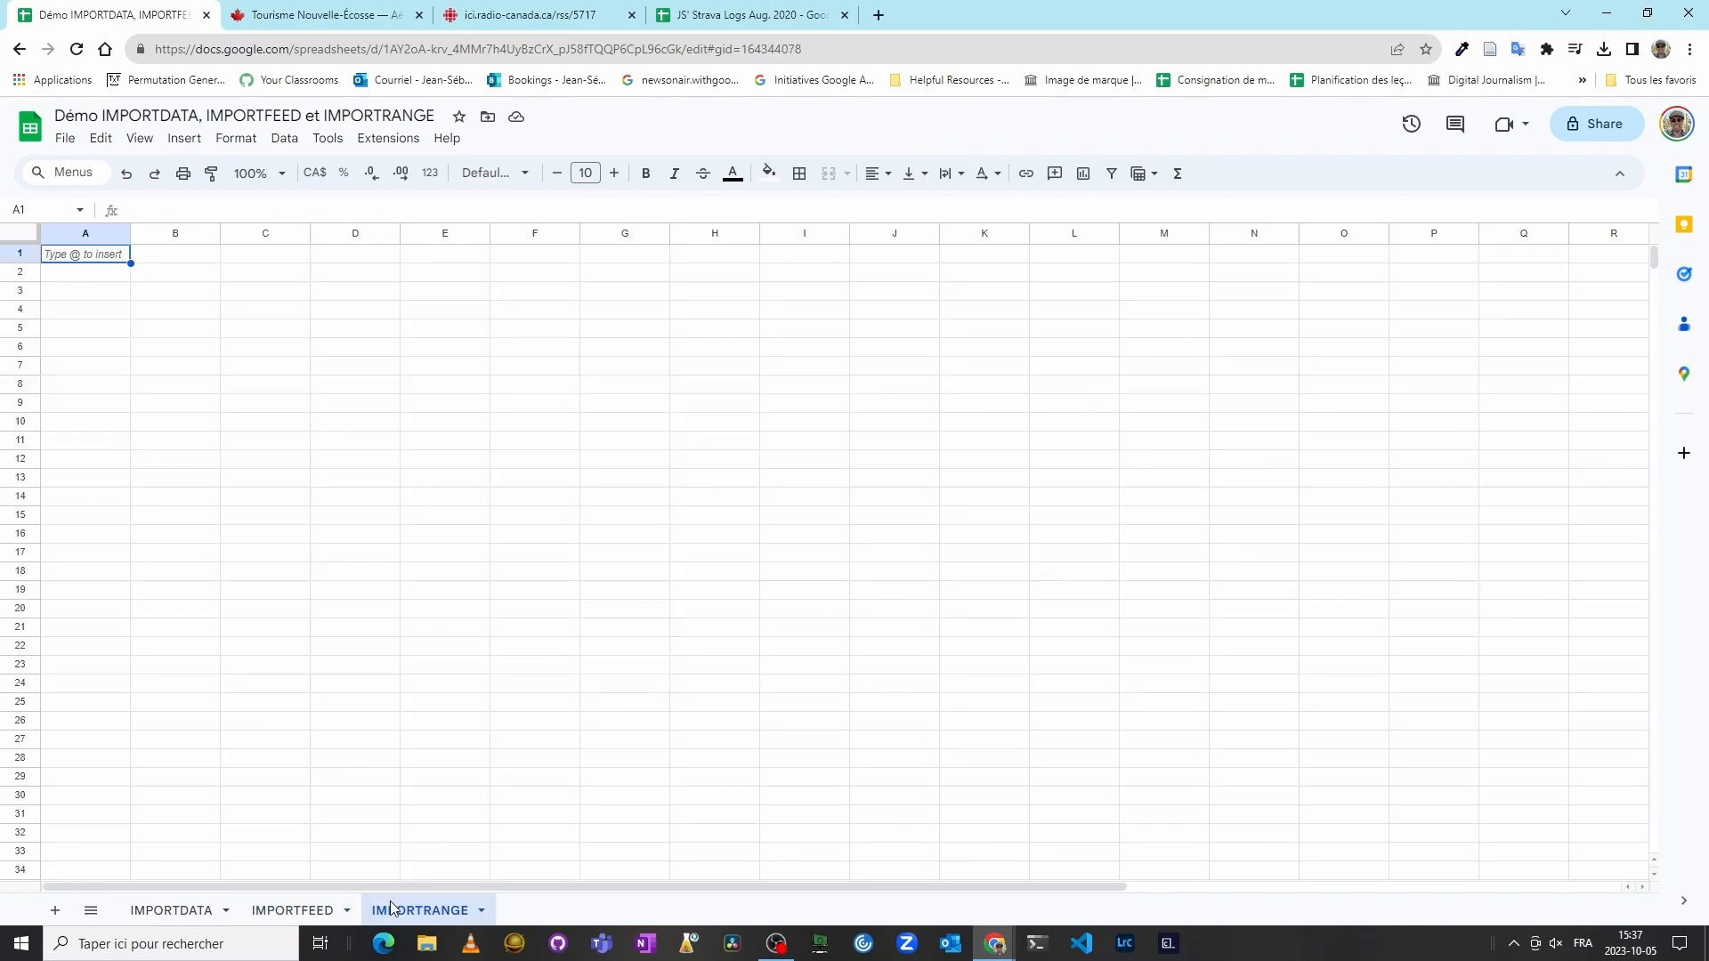
{"action": "type", "text": "=IMPORT"}
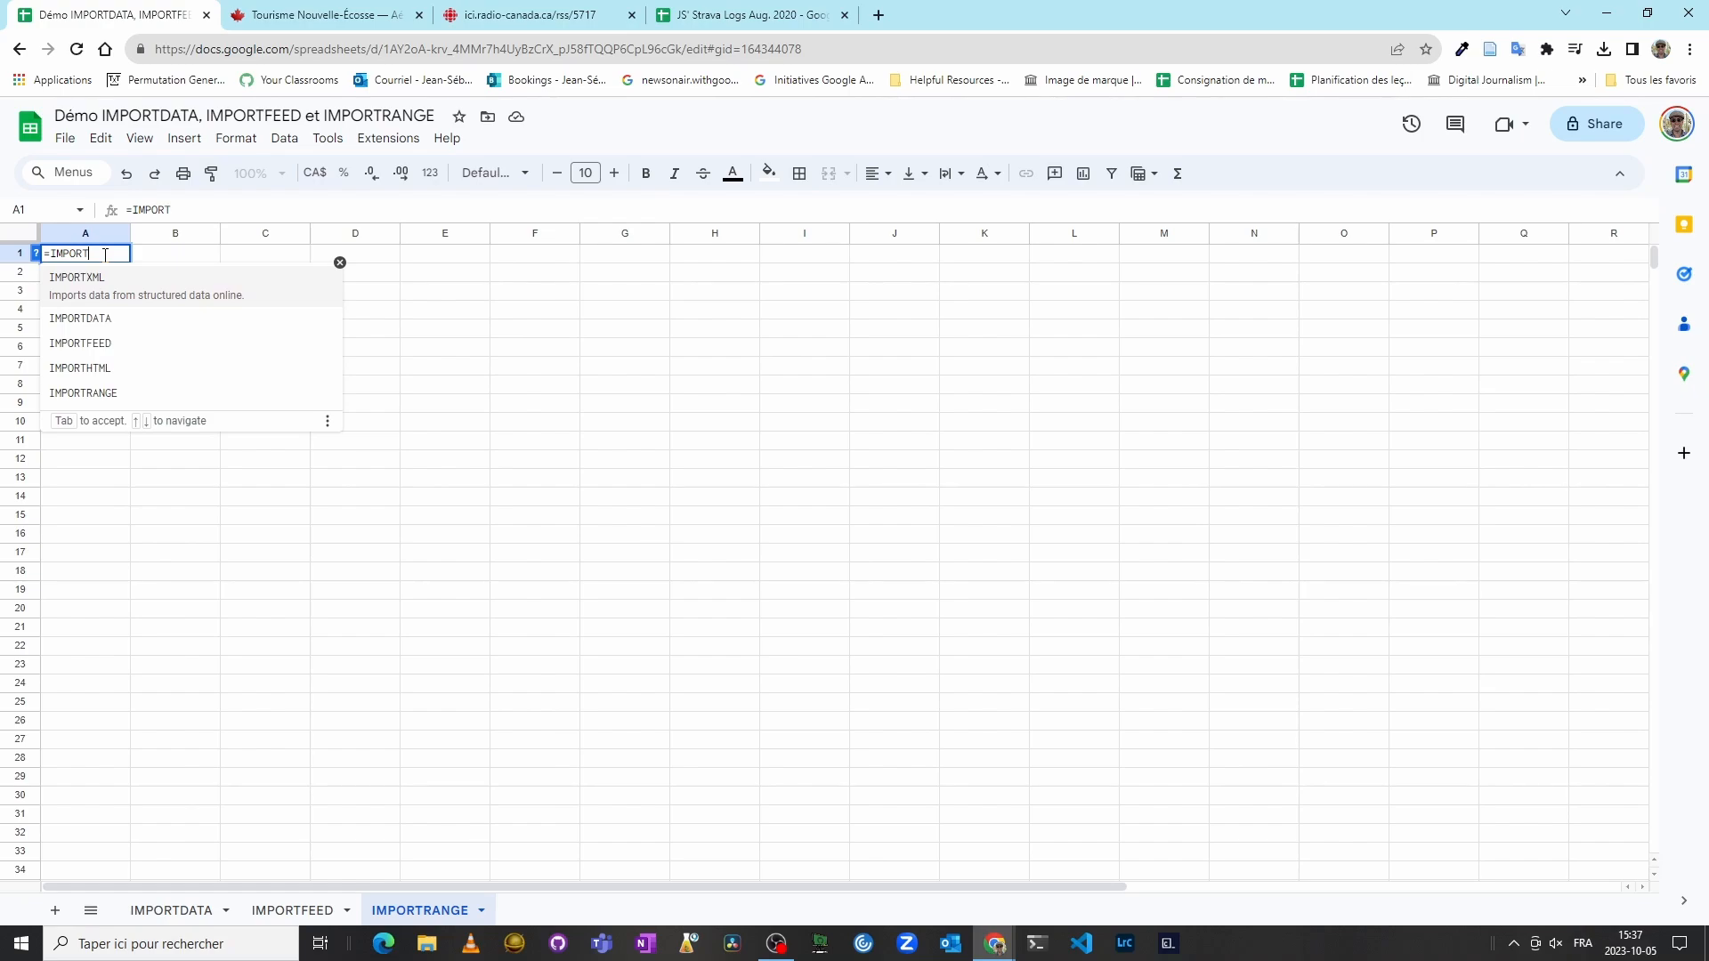
{"action": "type", "text": "RANGE*"}
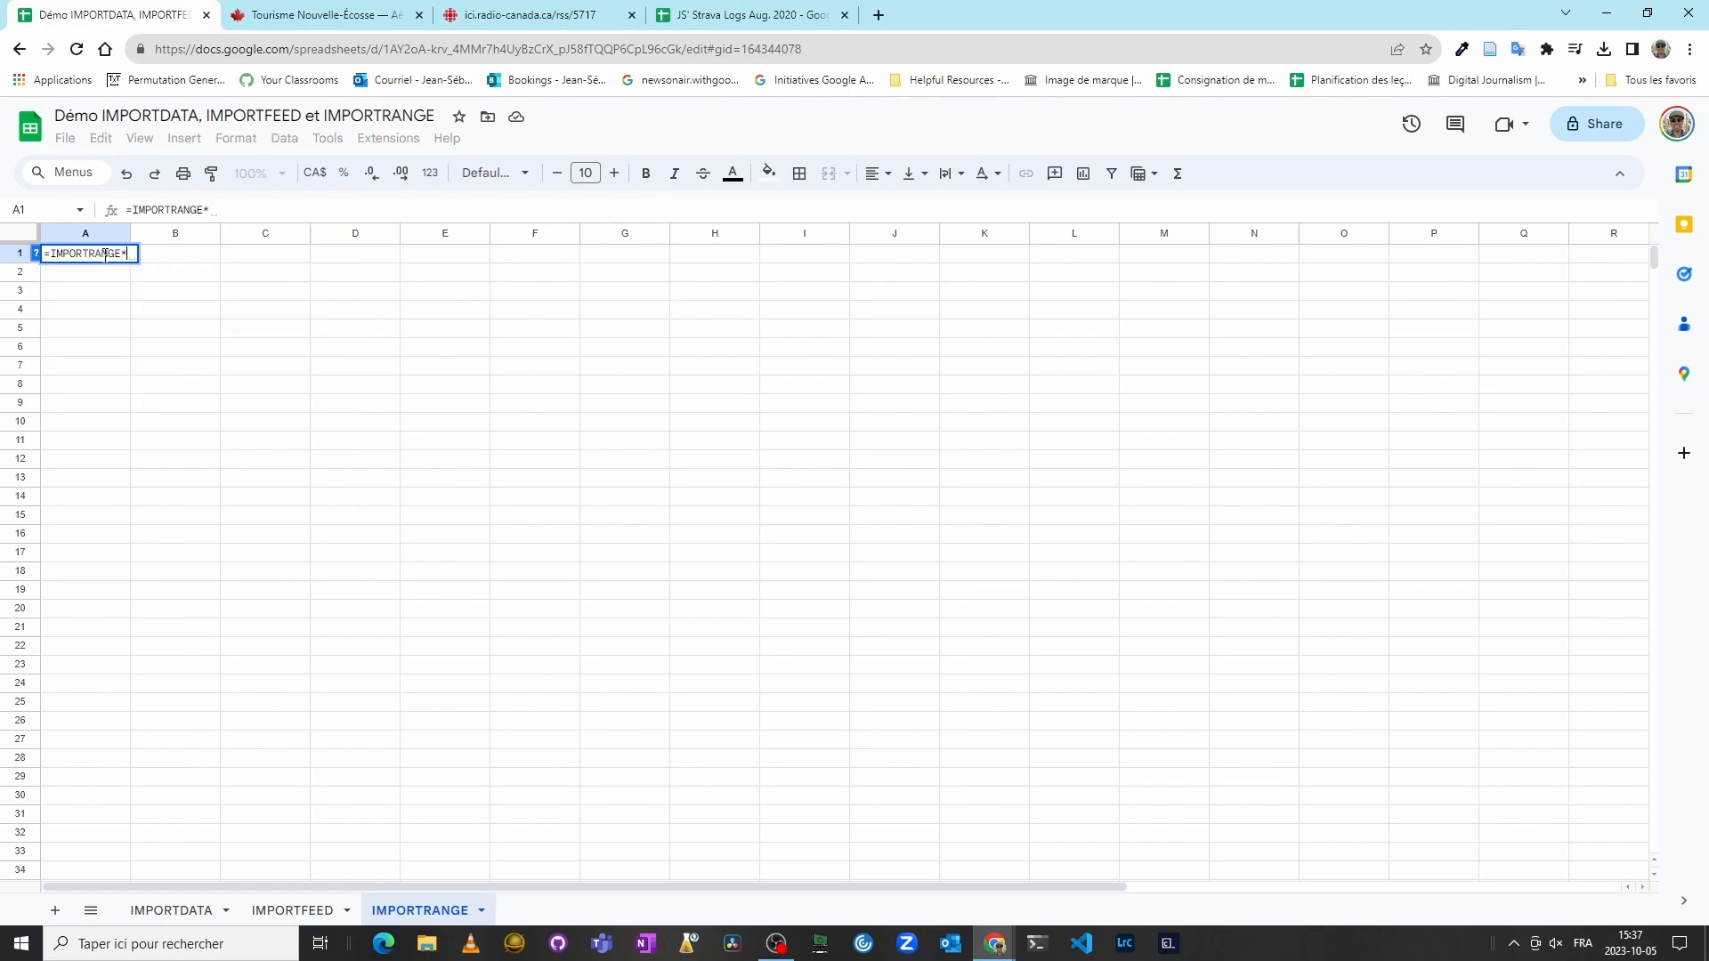
{"action": "key", "text": "BackSpace"}
{"action": "type", "text": "(\""}
{"action": "key", "text": "ctrl+v"}
{"action": "type", "text": "\";"}
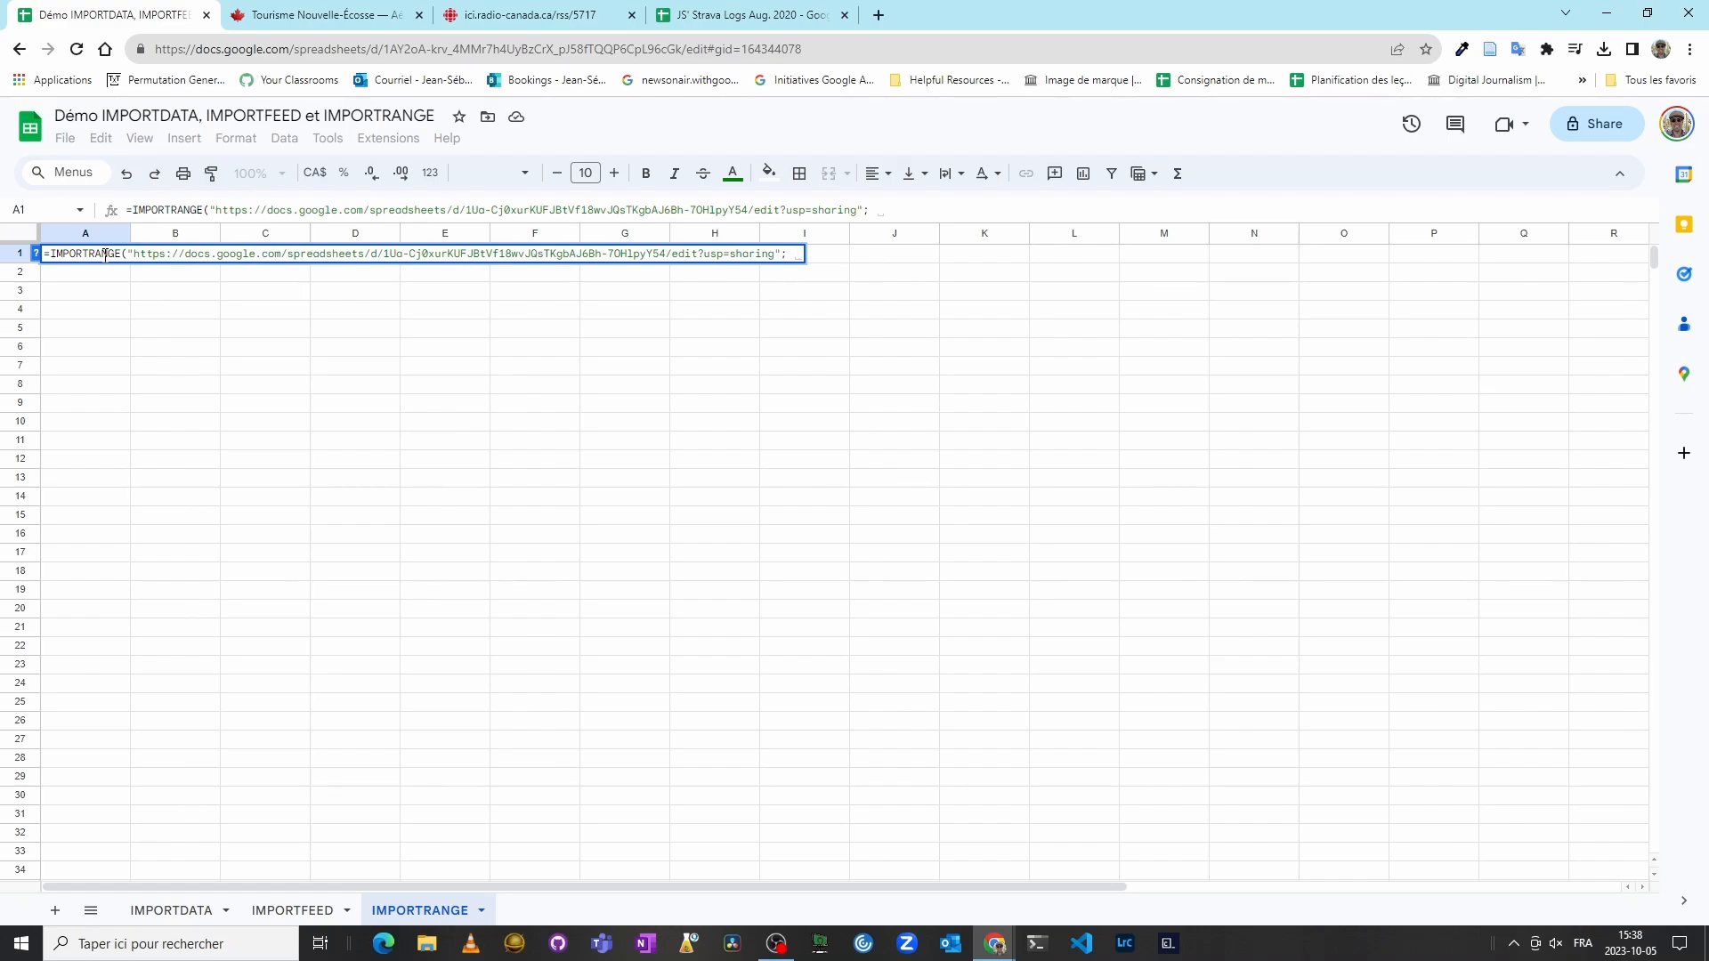
Step: Copy the sheet name Strava - August 2020 from the source spreadsheet's sheet tab
{"action": "left_click", "coordinate": [702, 16]}
{"action": "left_click", "coordinate": [277, 910]}
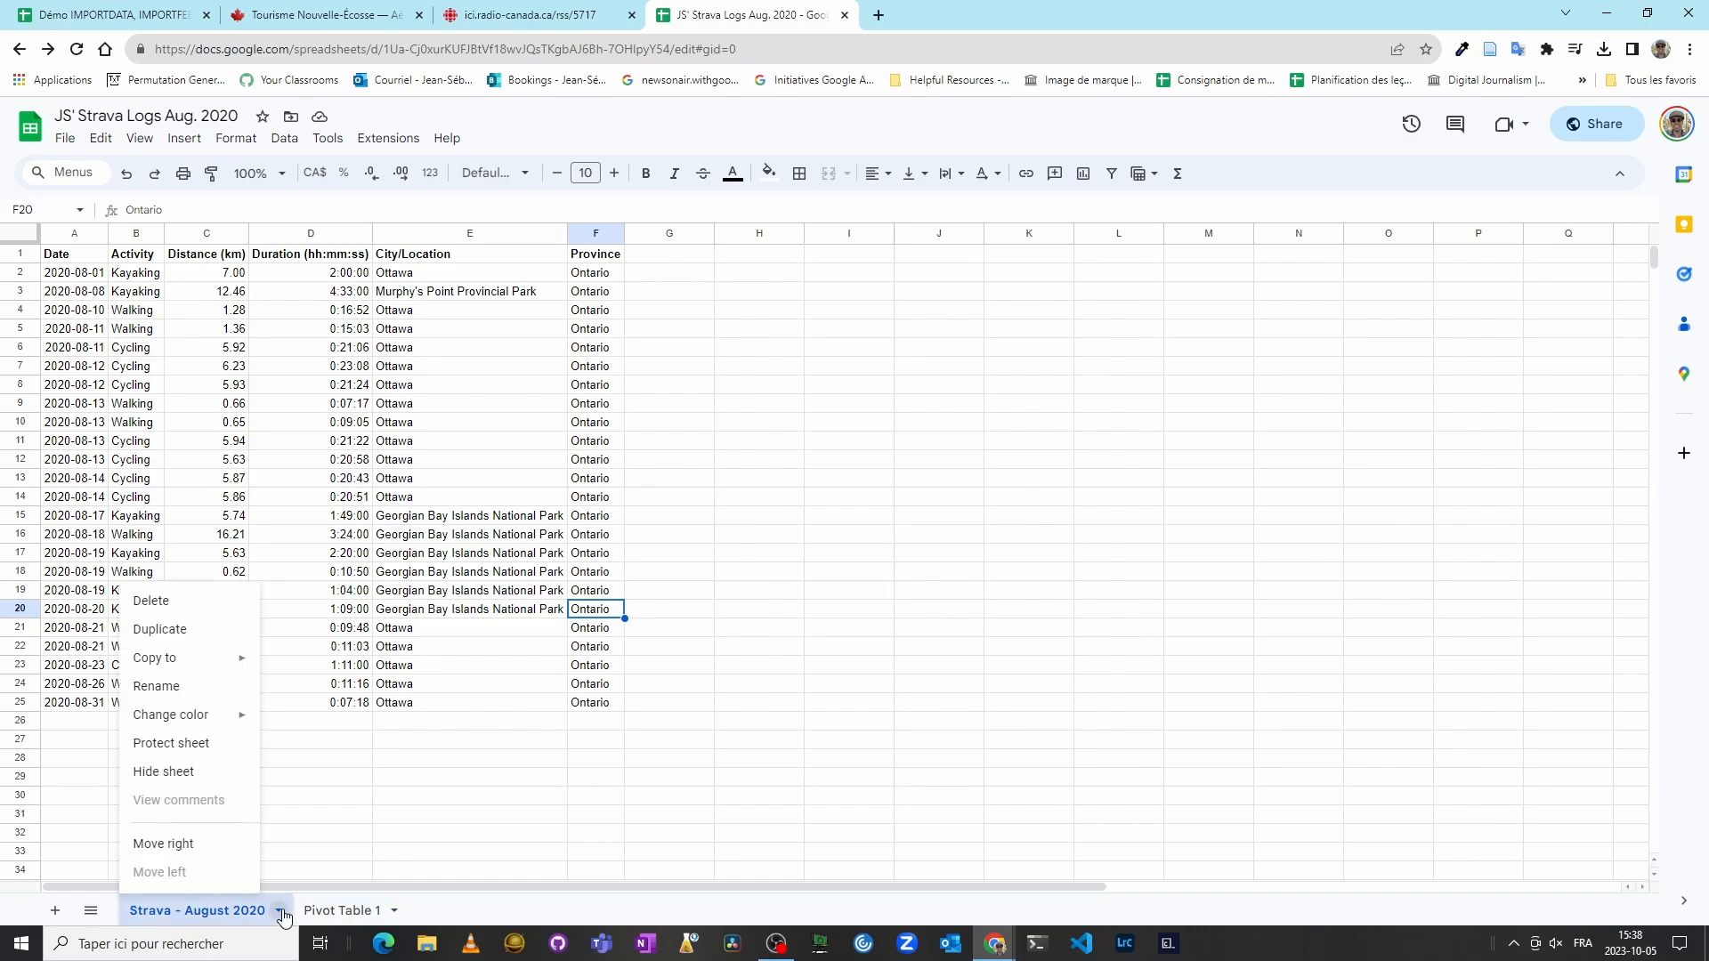
{"action": "left_click", "coordinate": [180, 687]}
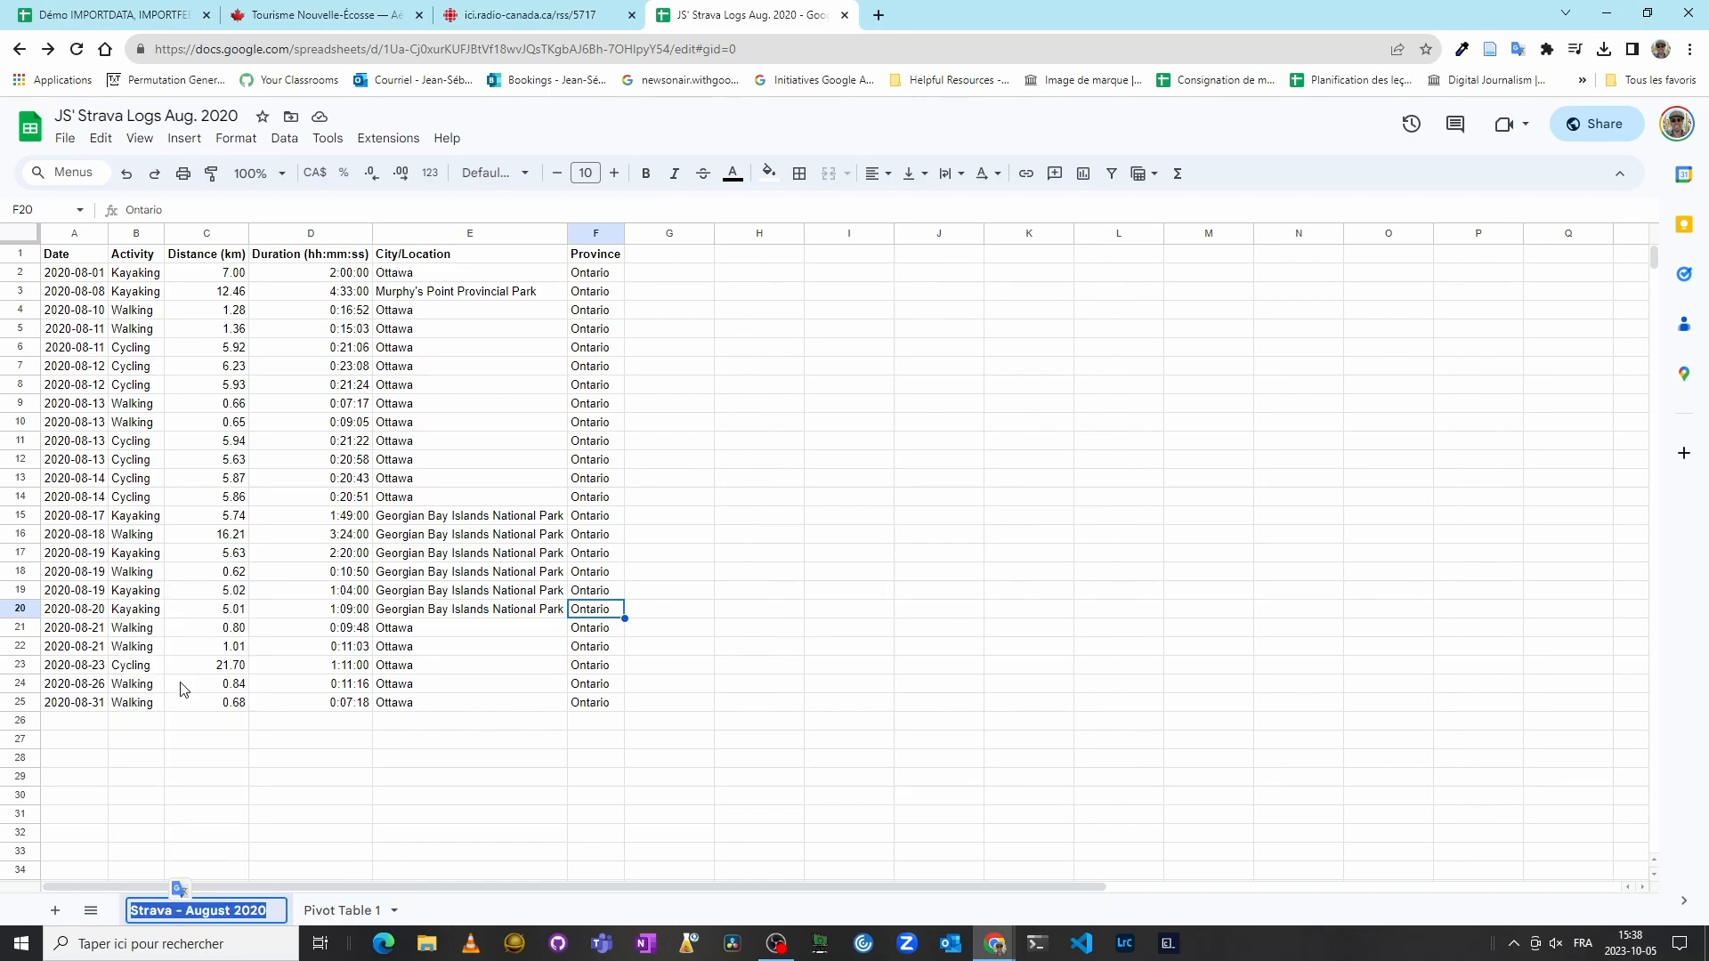
{"action": "left_click", "coordinate": [313, 746]}
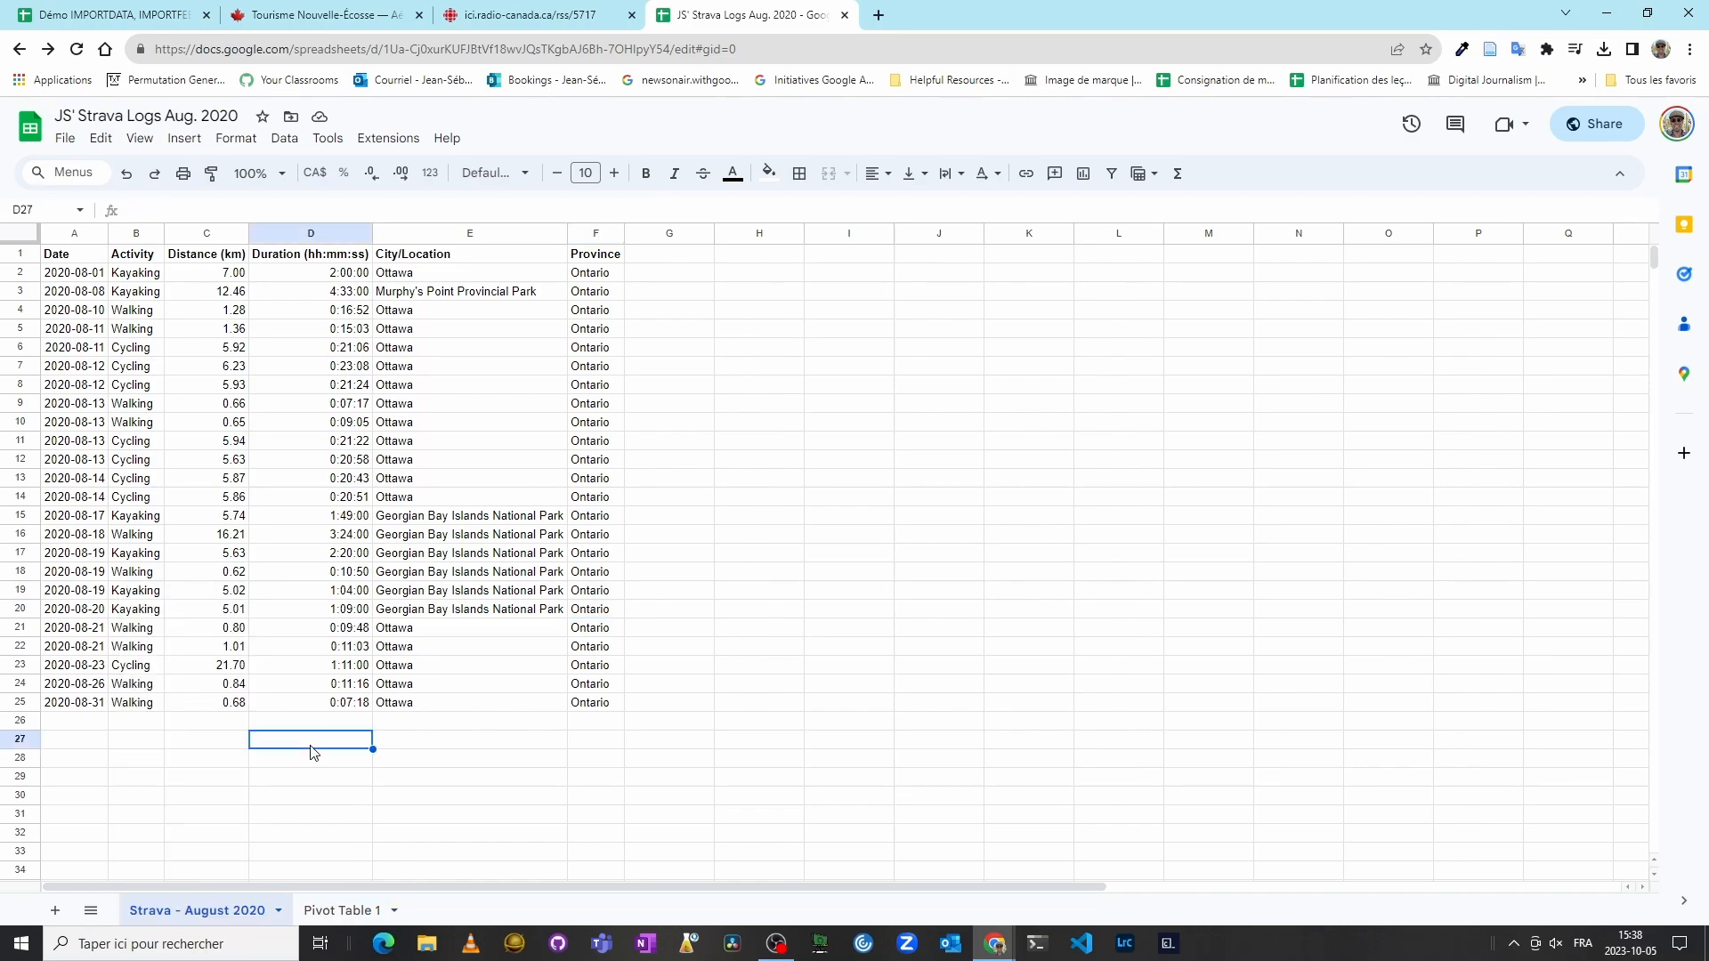
{"action": "left_click", "coordinate": [172, 13]}
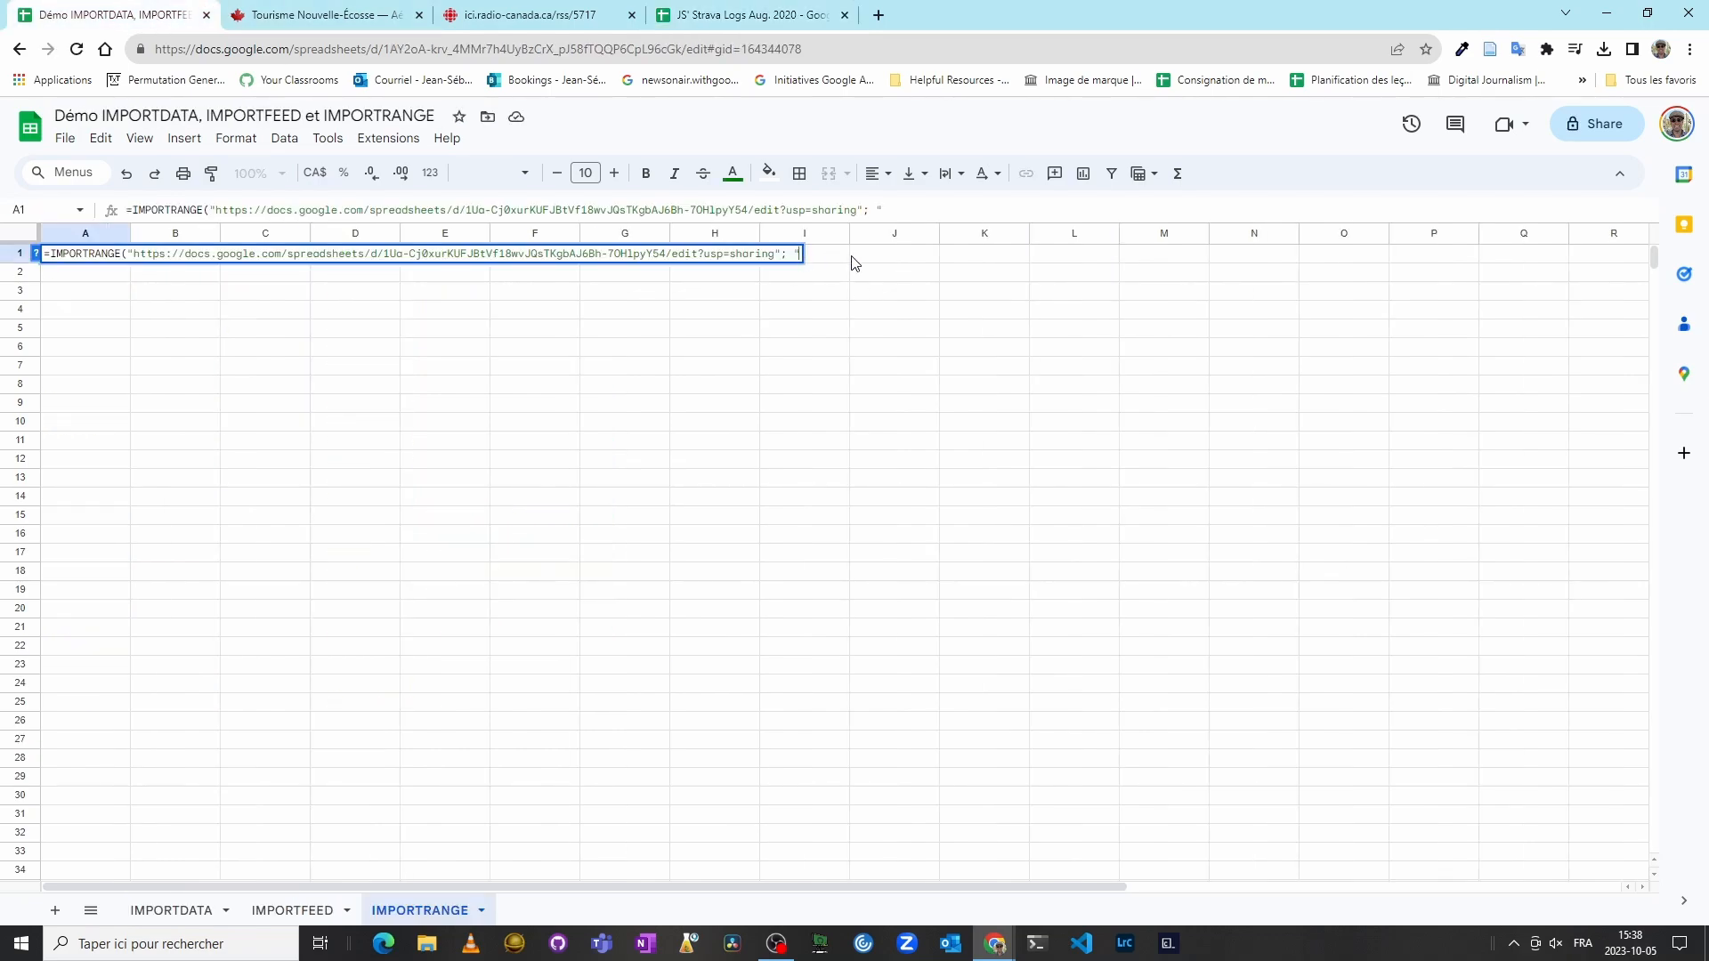
Step: Complete the formula with the range "Strava - August 2020!A1:F20" and enter it
{"action": "key", "text": "ctrl+v"}
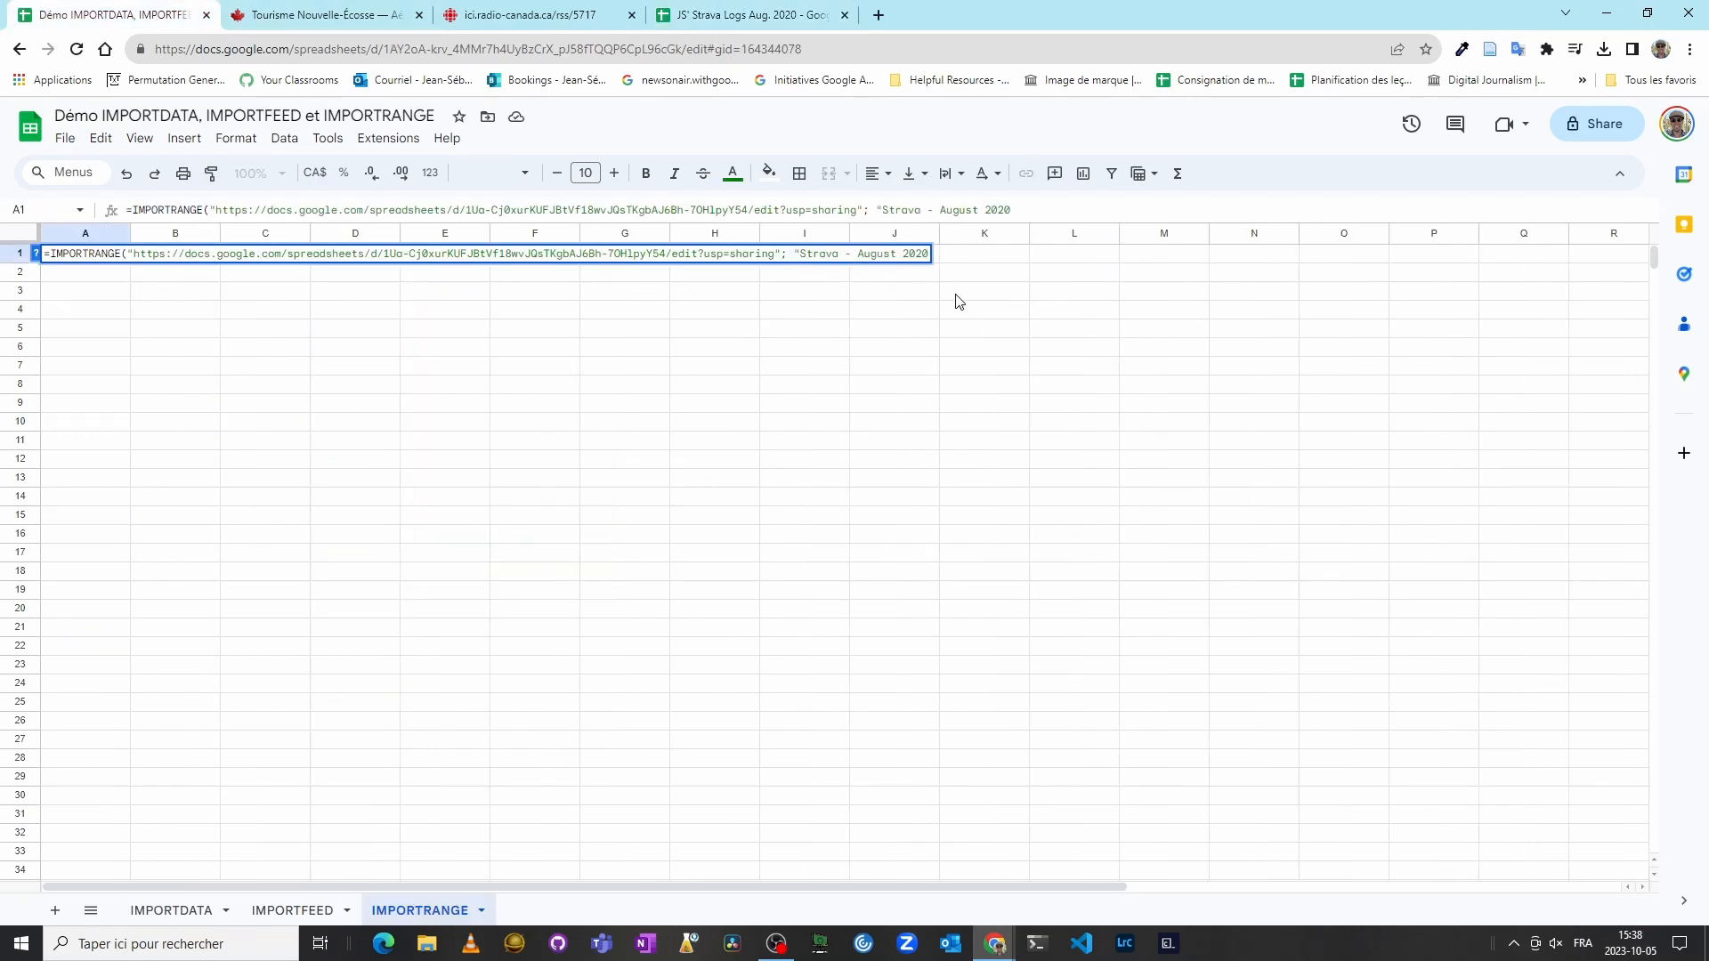
{"action": "type", "text": "!A1:F20)"}
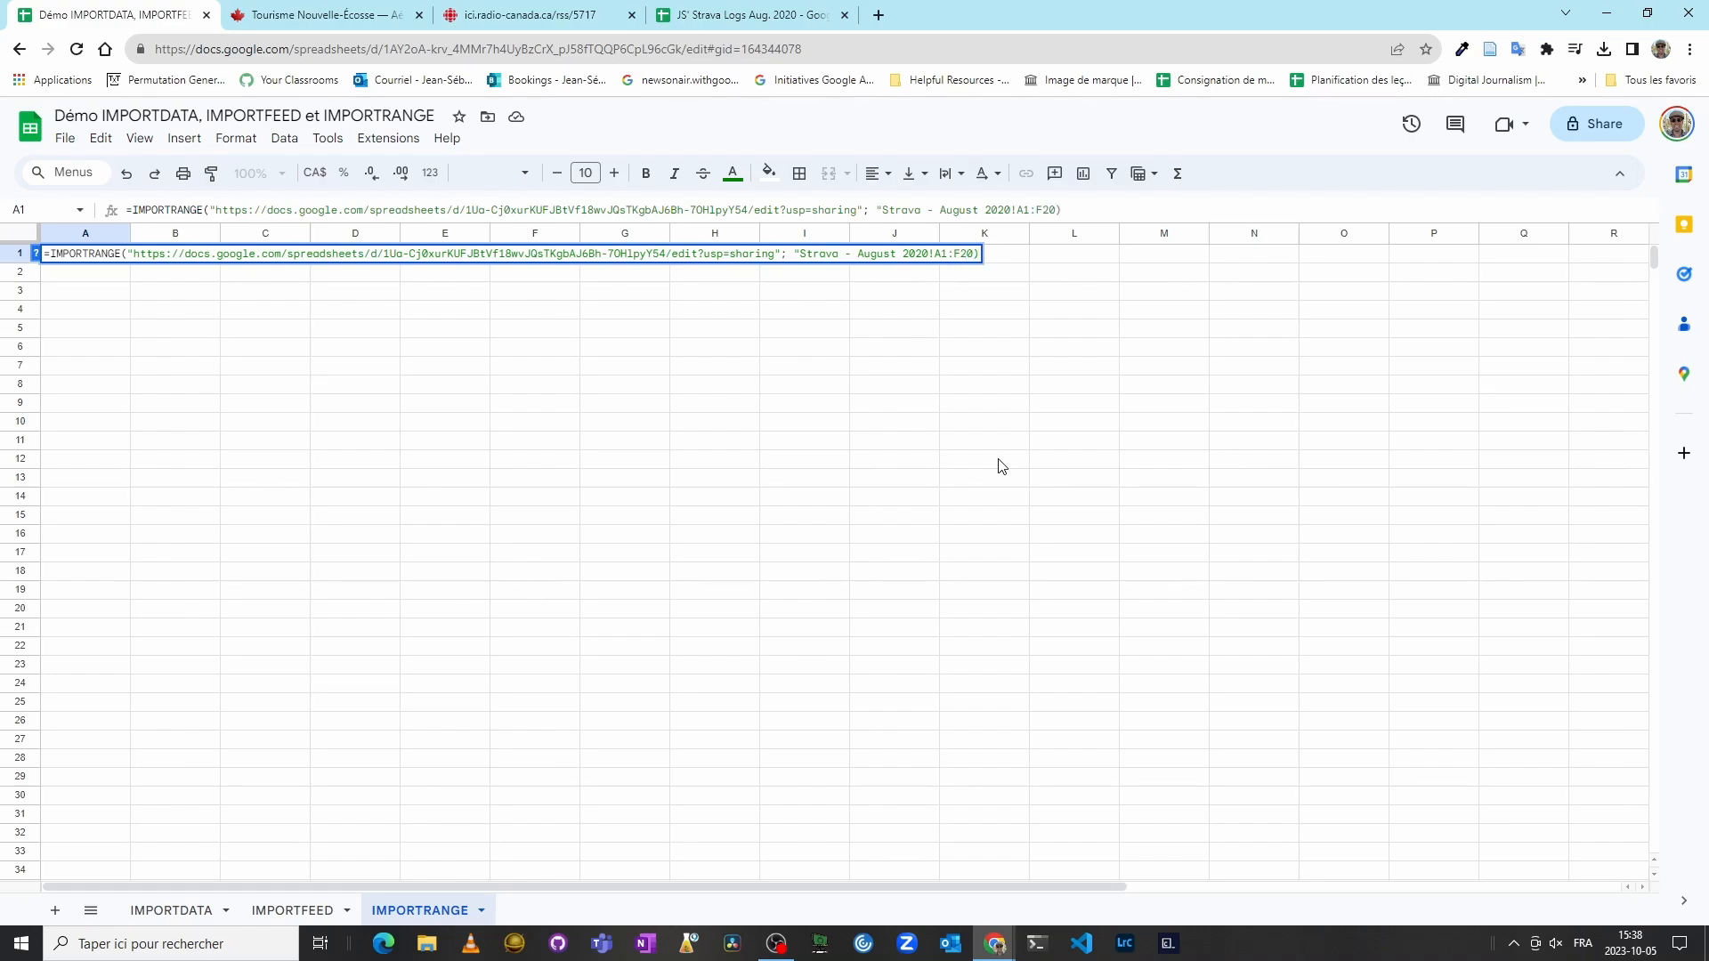
{"action": "left_click", "coordinate": [776, 16]}
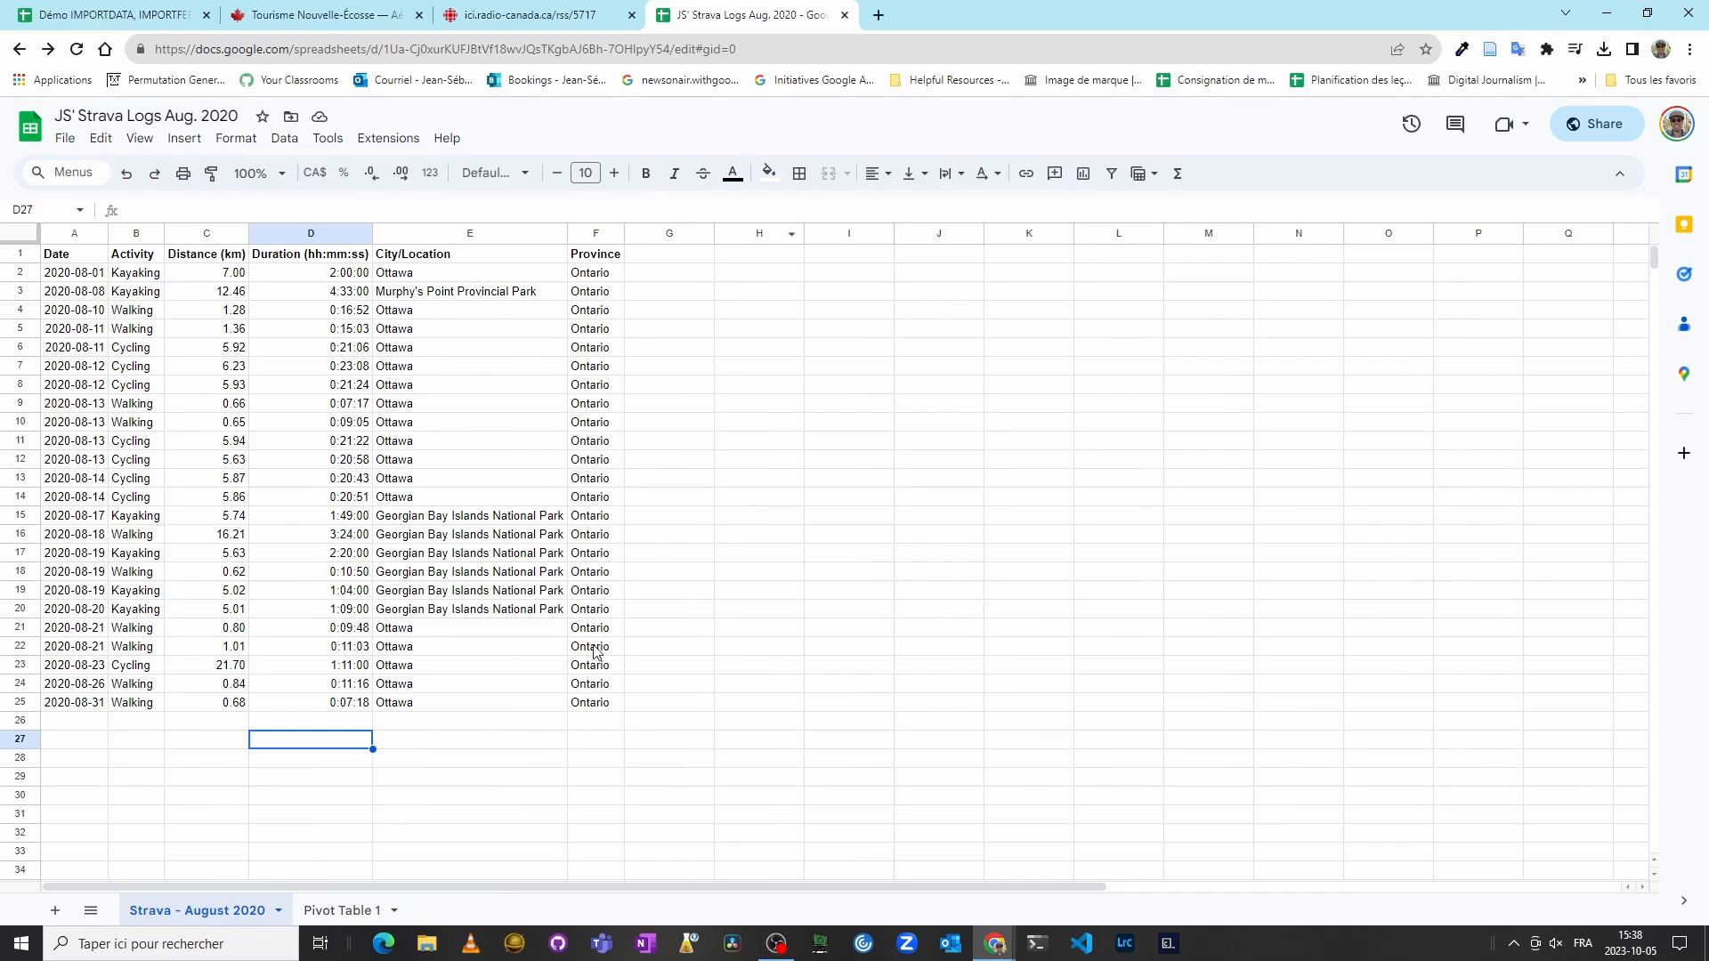
{"action": "left_click", "coordinate": [600, 611]}
{"action": "left_click", "coordinate": [112, 15]}
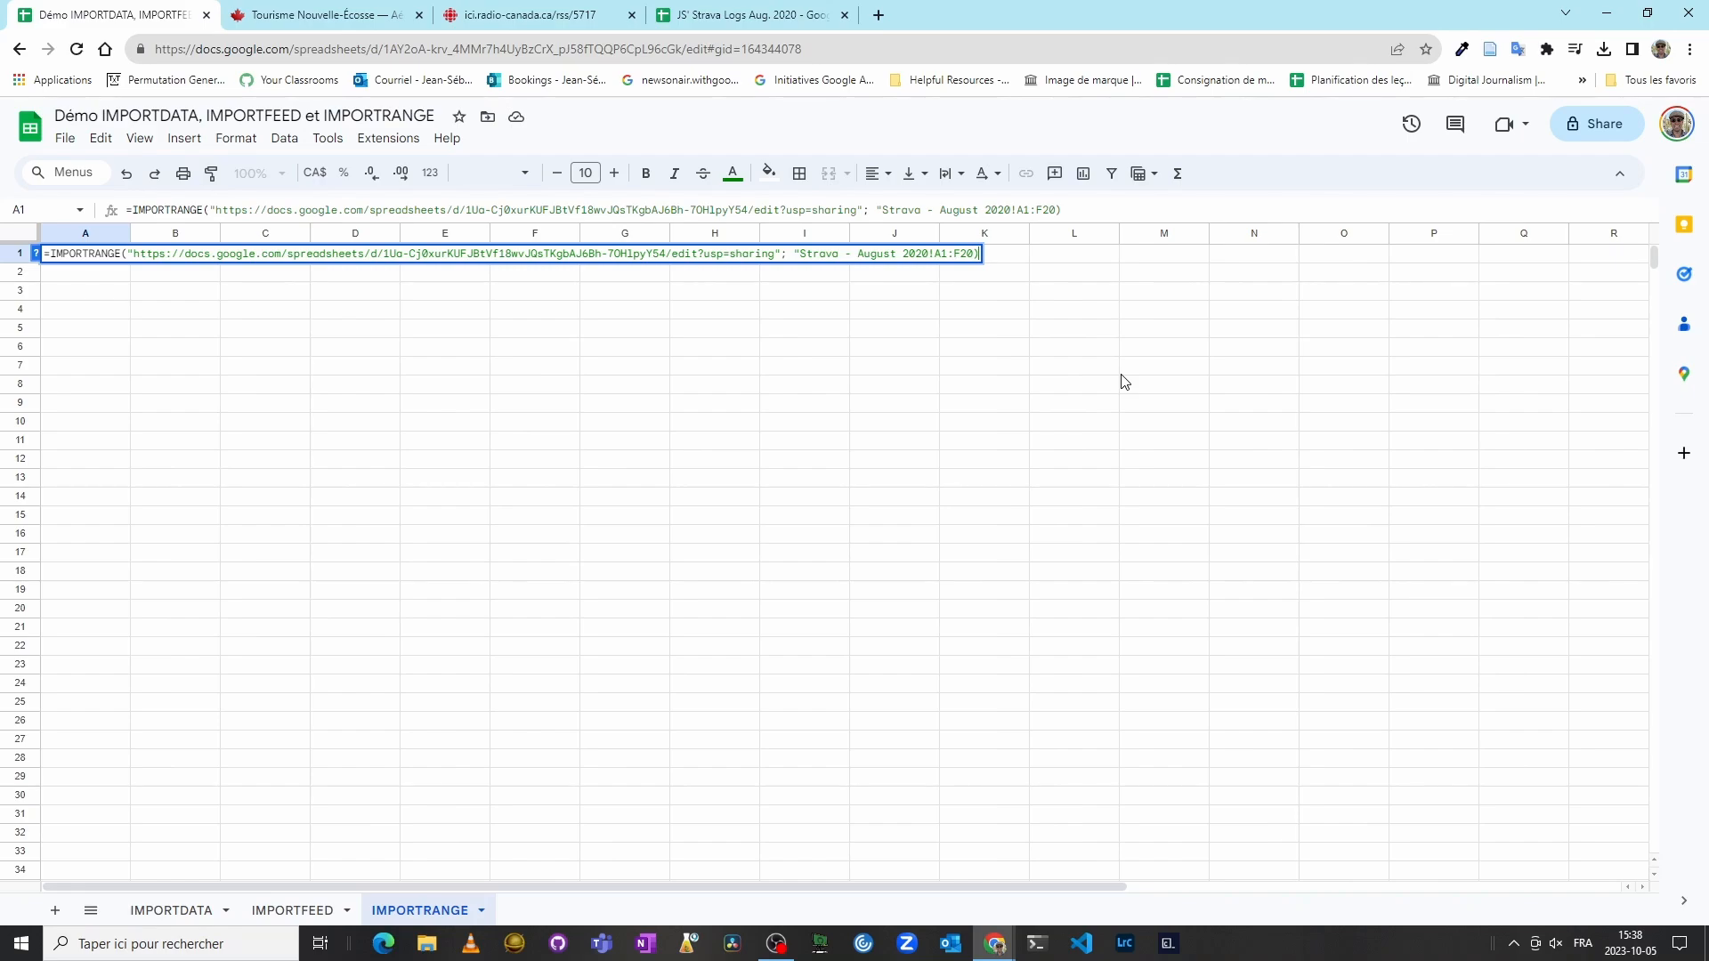
{"action": "type", "text": "\""}
{"action": "key", "text": "Return"}
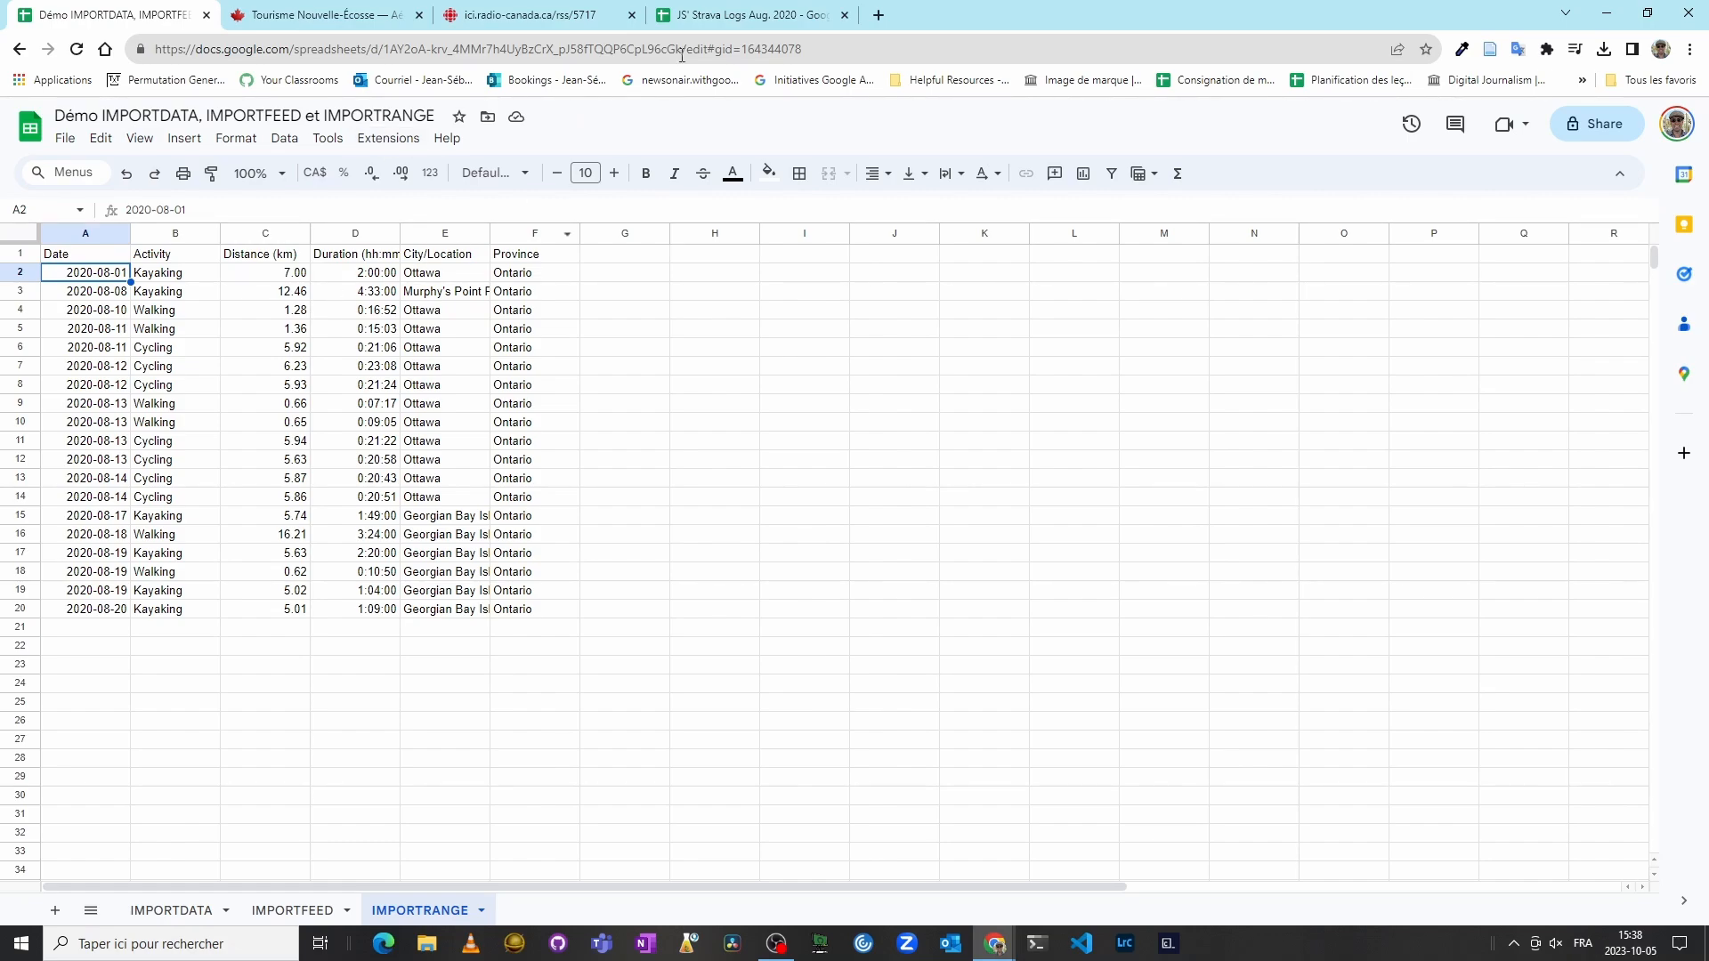
Step: In the source spreadsheet, change the province in cell F16 to Quebec
{"action": "left_click", "coordinate": [716, 15]}
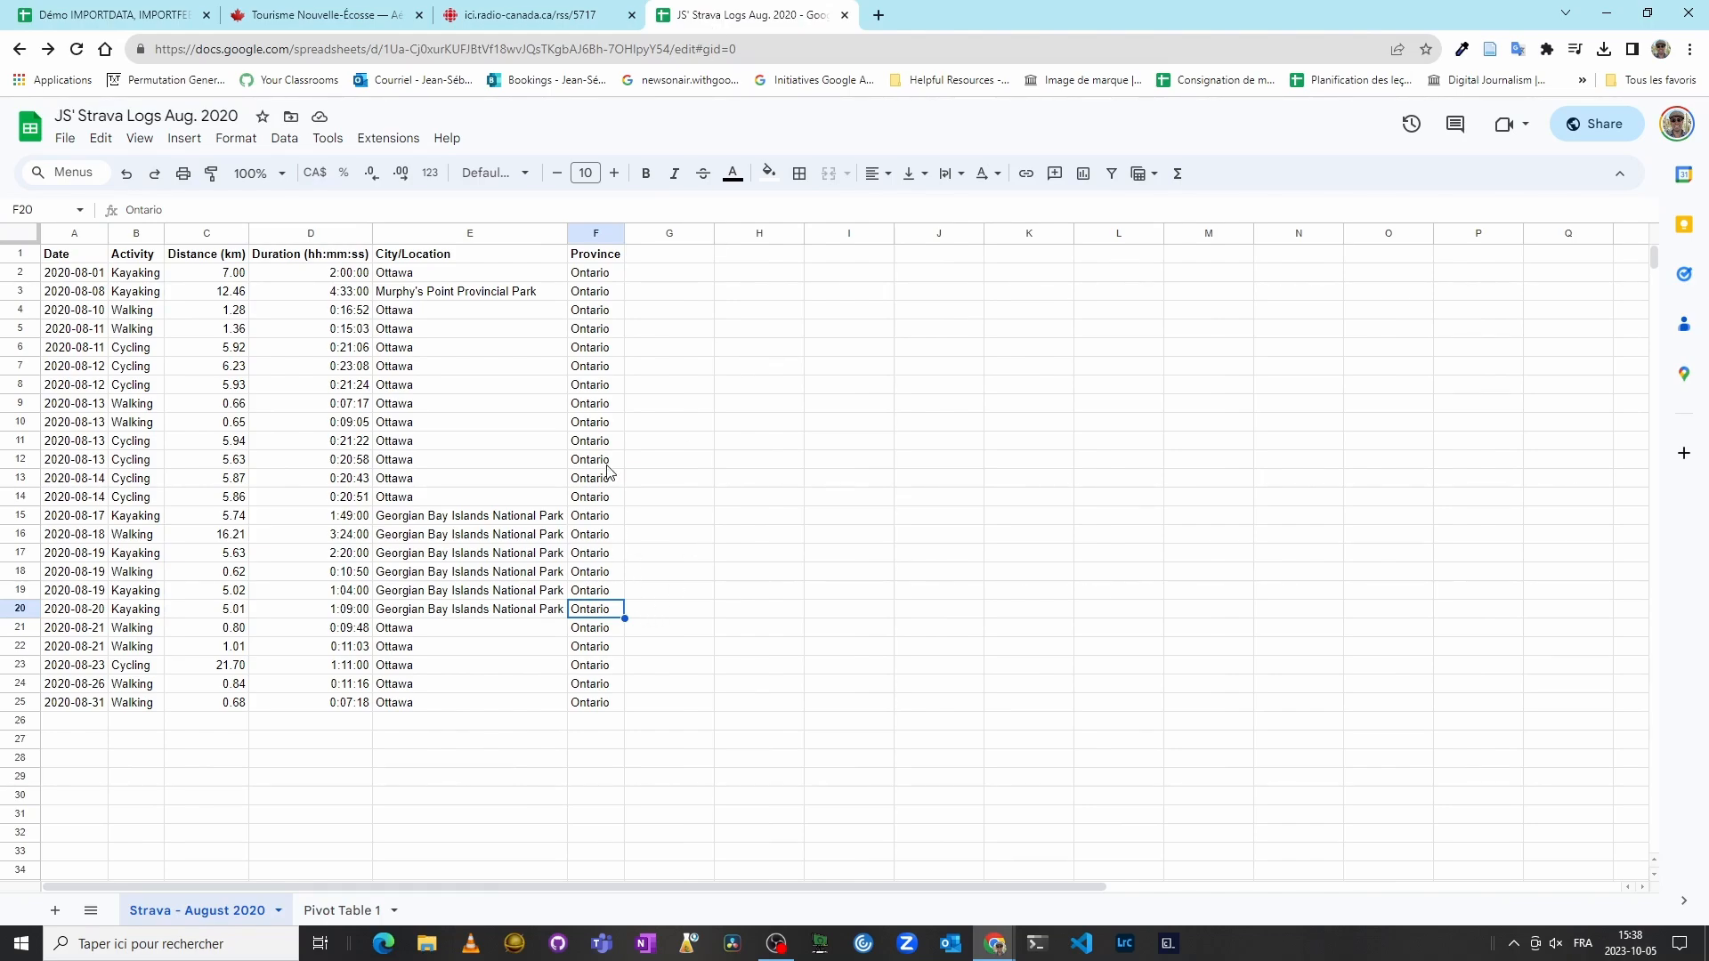
{"action": "left_click", "coordinate": [601, 537]}
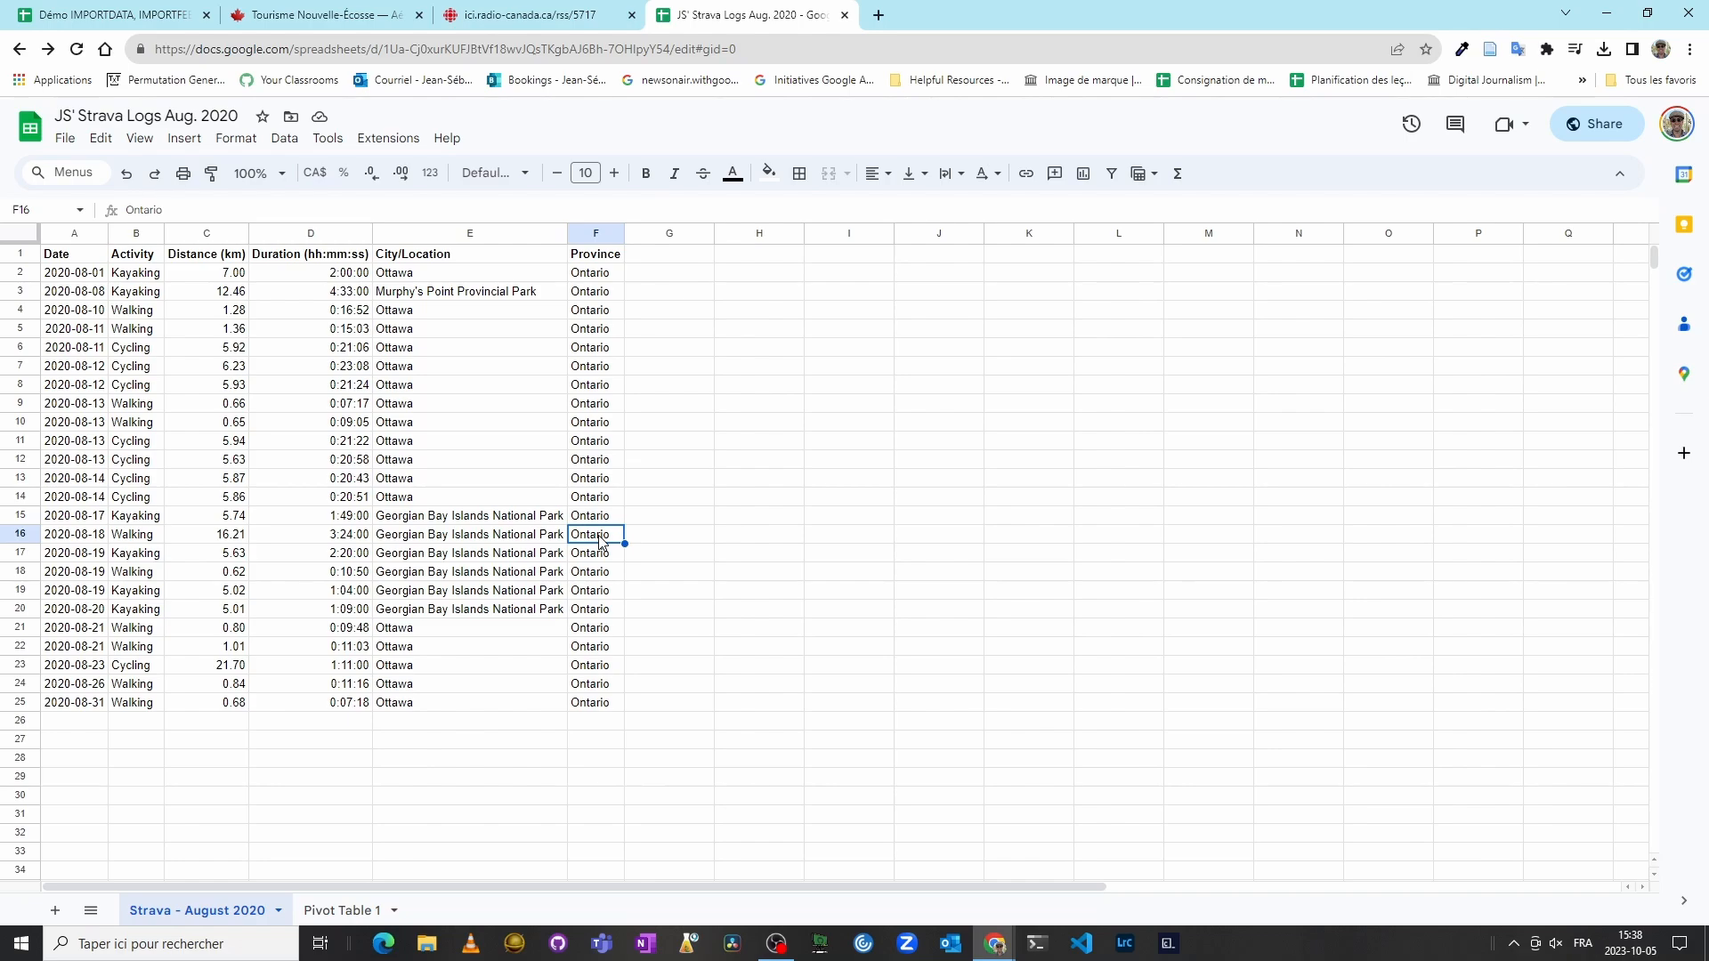
{"action": "type", "text": "Quebec"}
{"action": "left_click", "coordinate": [710, 574]}
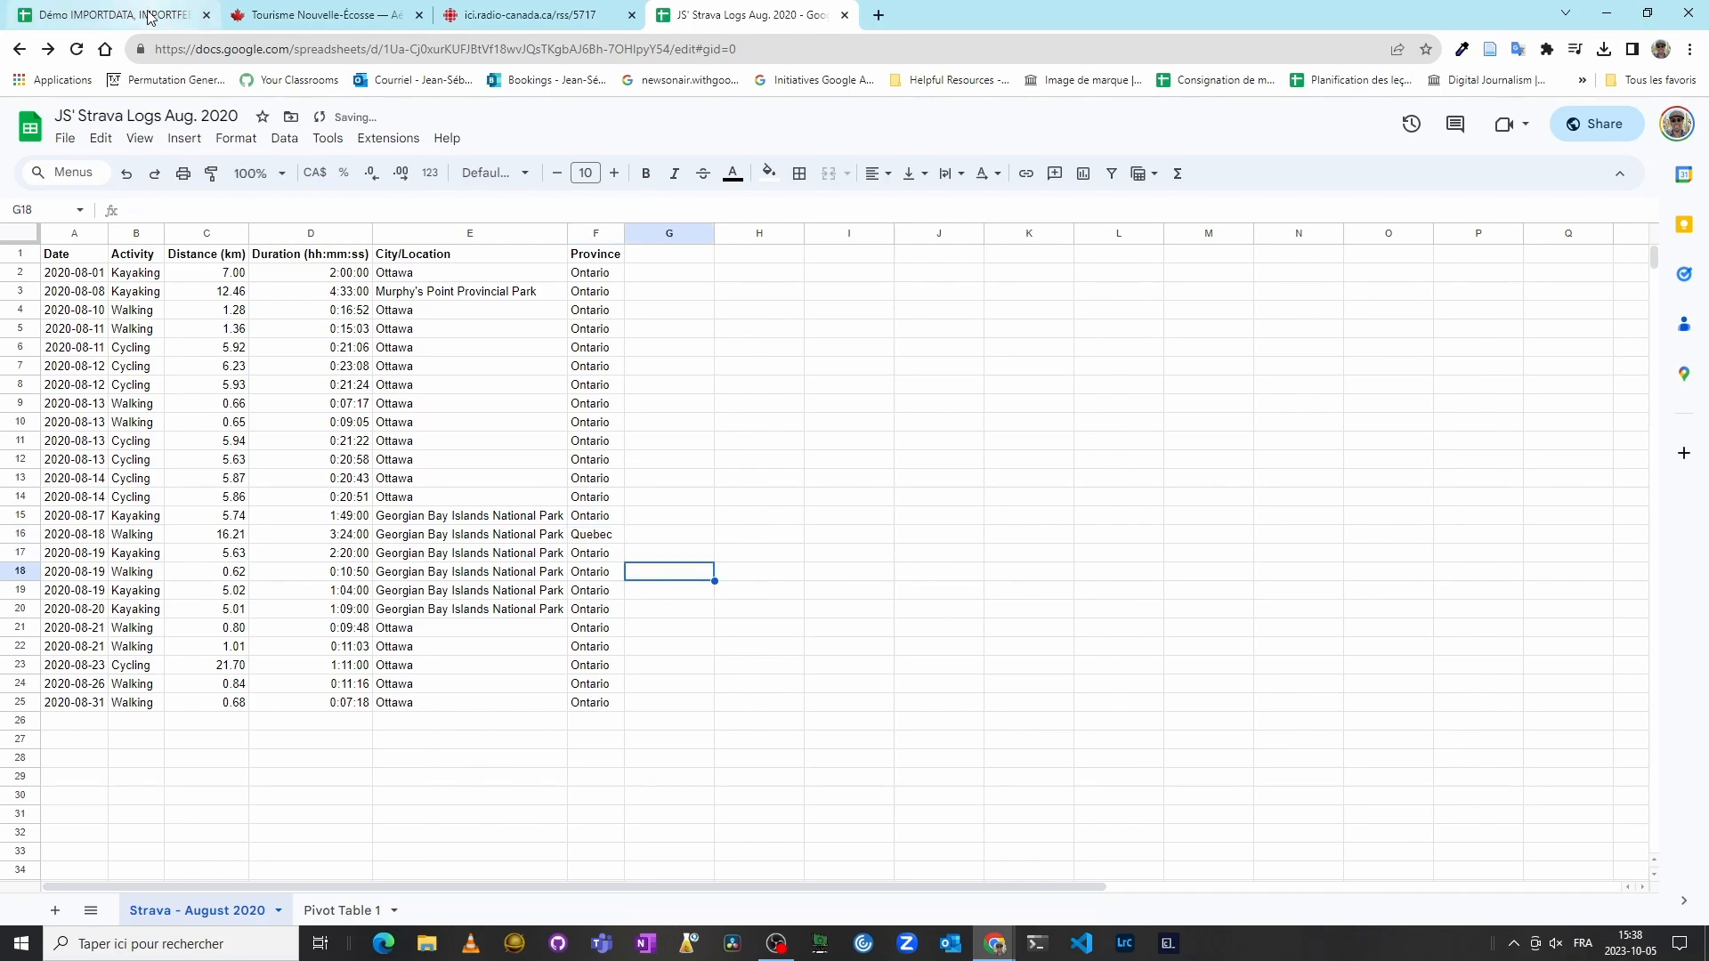
Step: Examine the imported data and formula in the IMPORTRANGE sheet, including the province in F16
{"action": "key", "text": "ctrl+1"}
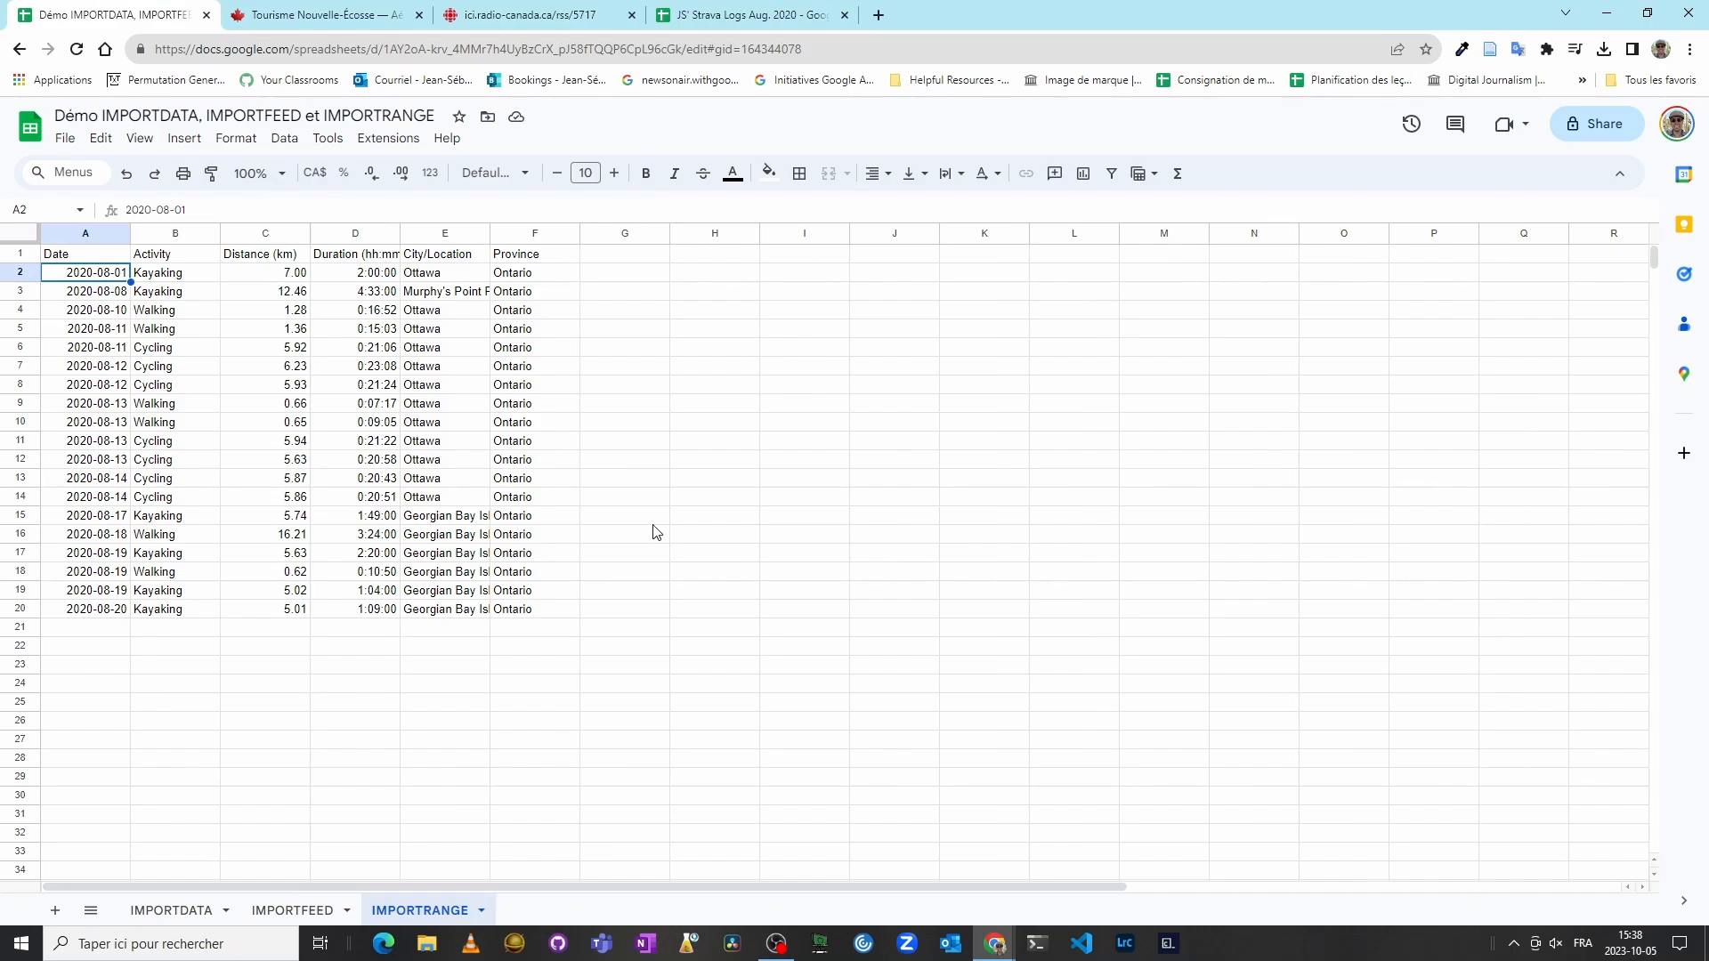
{"action": "double_click", "coordinate": [85, 271]}
{"action": "double_click", "coordinate": [83, 253]}
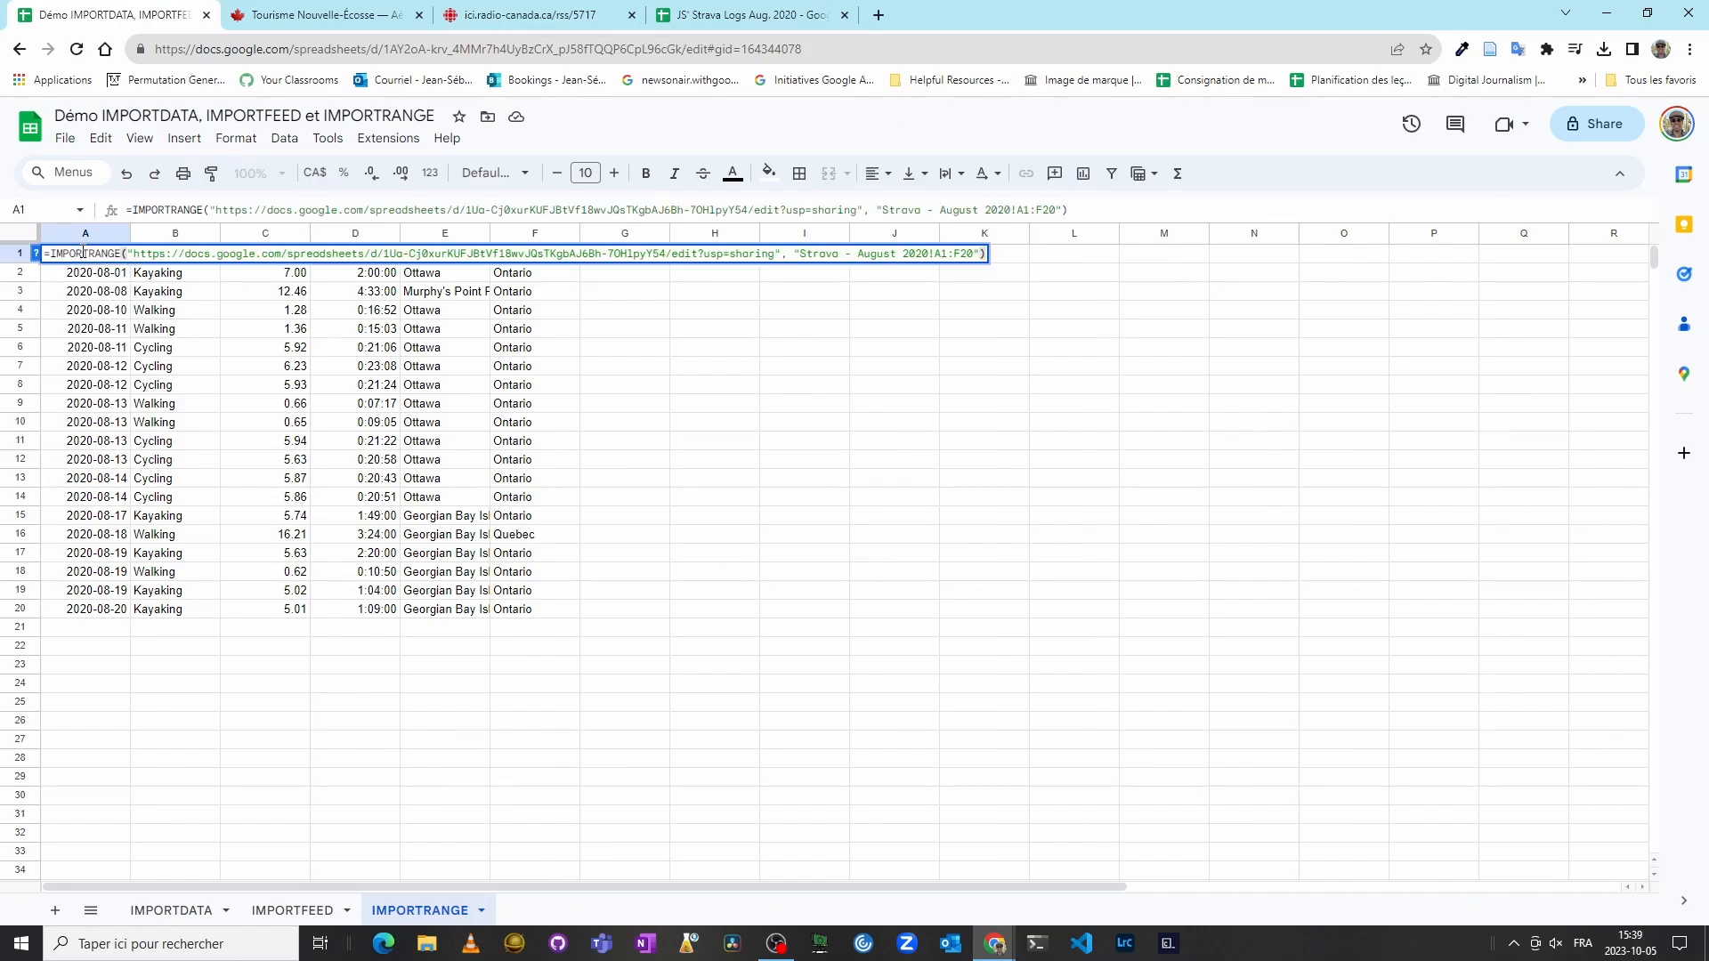
{"action": "key", "text": "Return"}
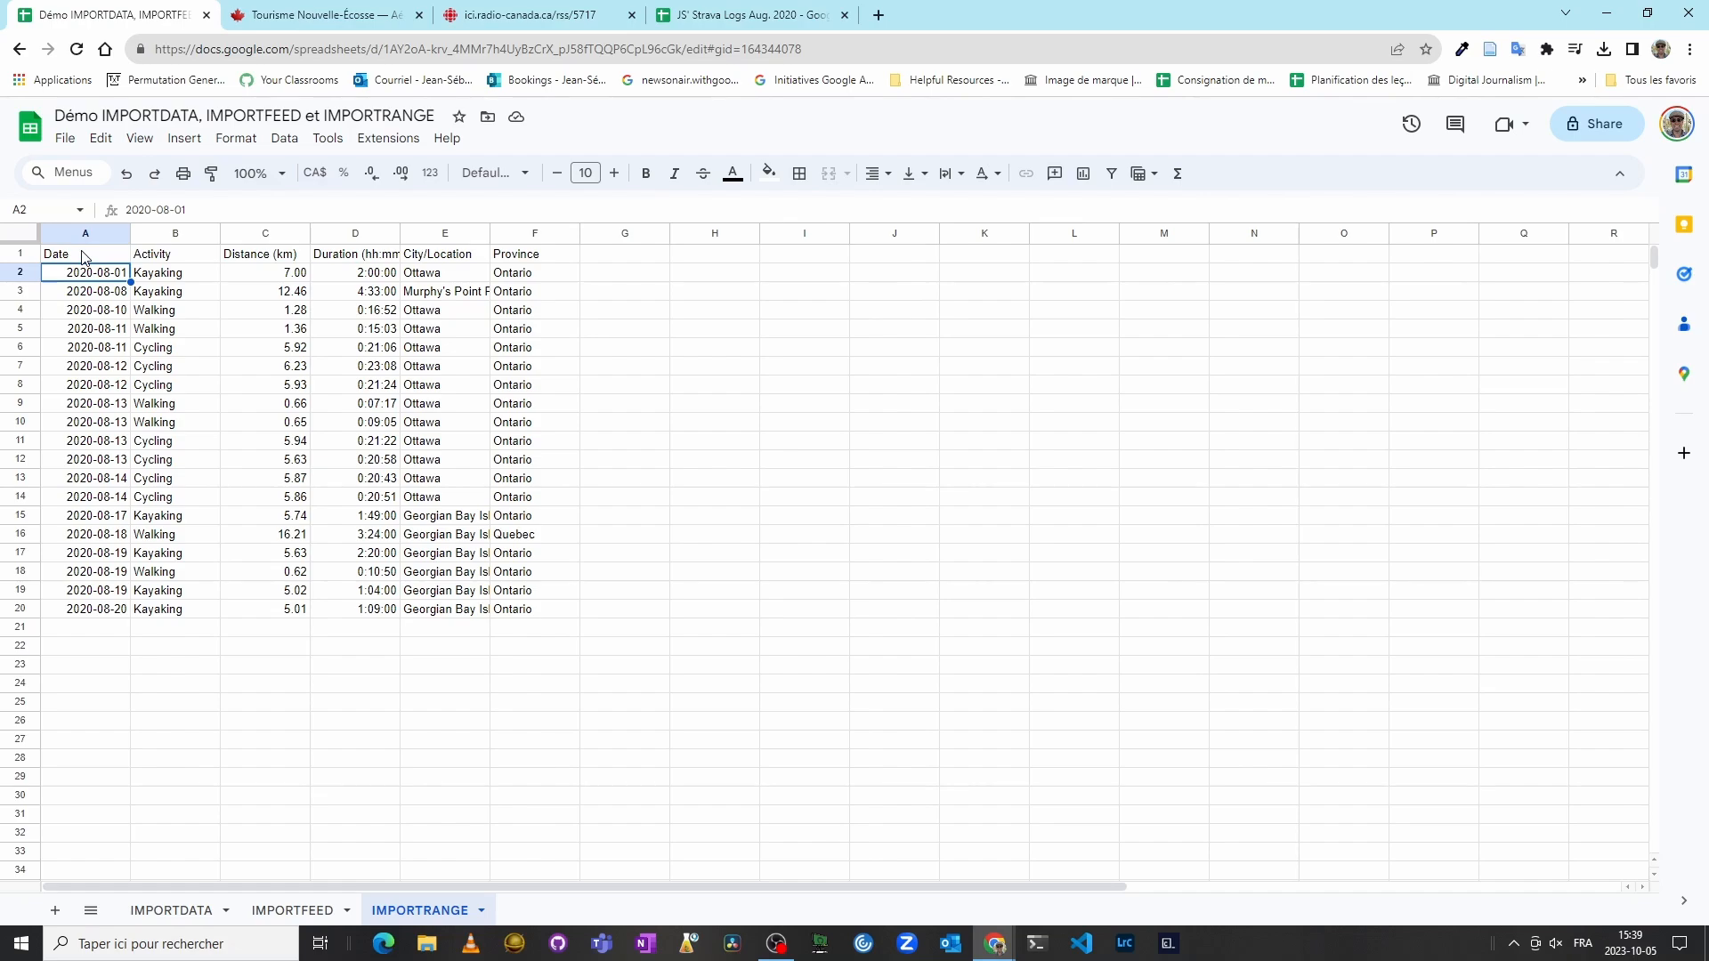
{"action": "left_click", "coordinate": [82, 254]}
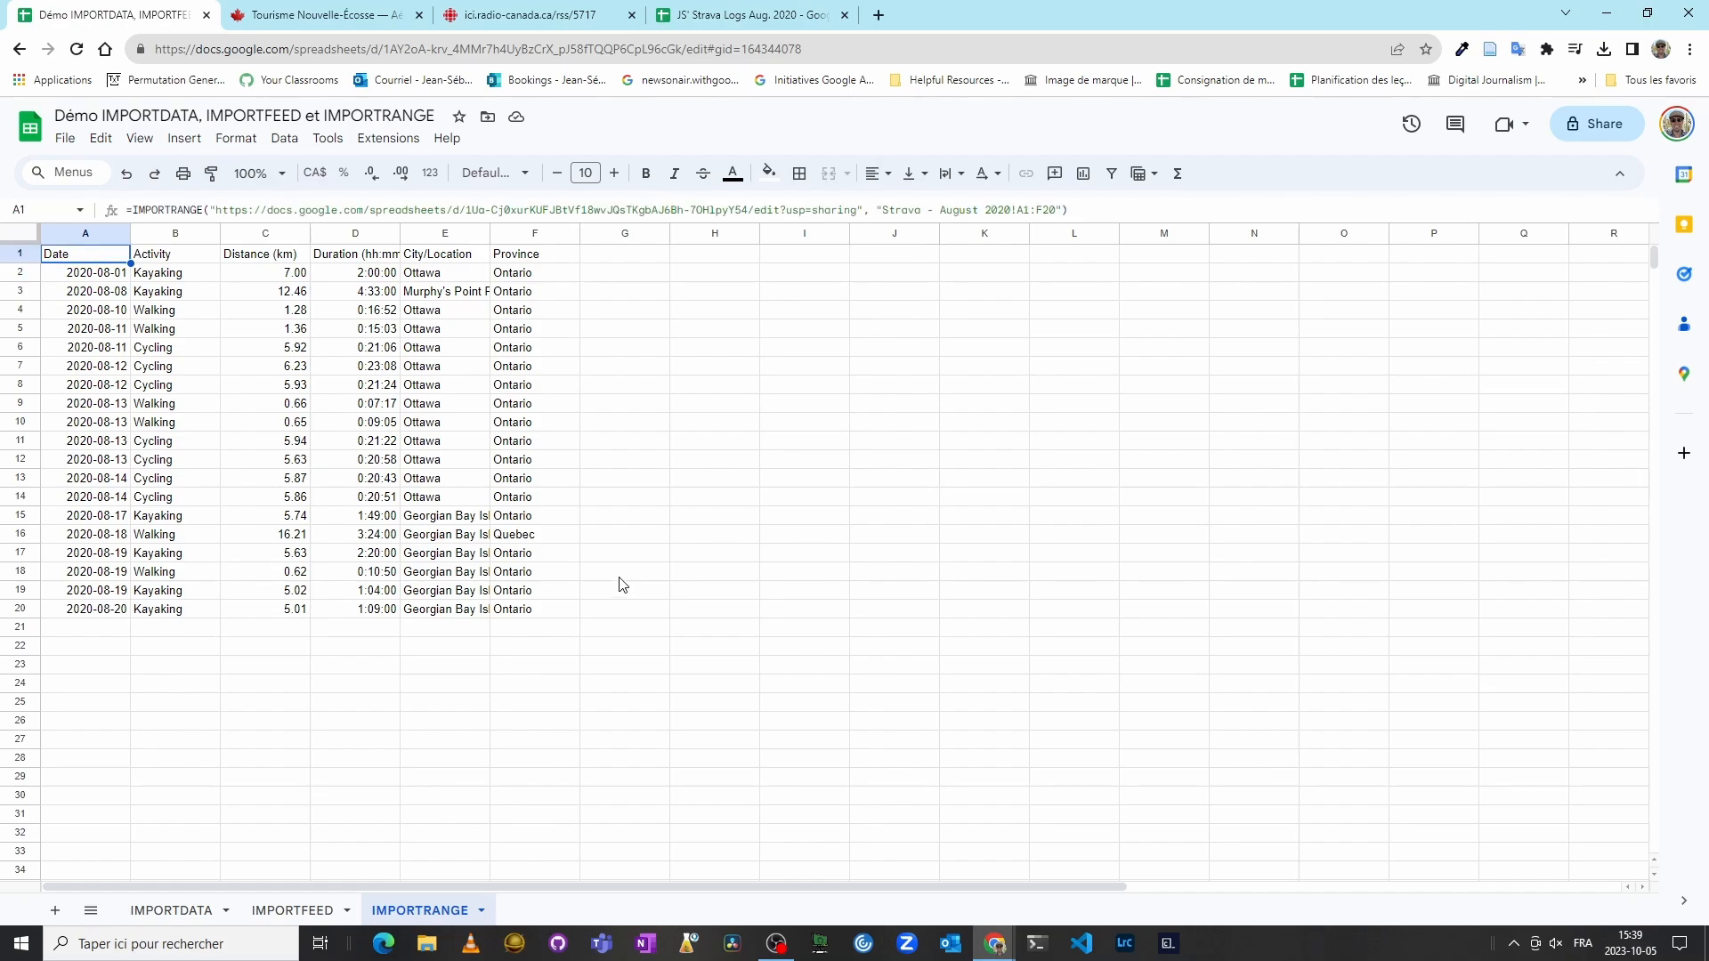
{"action": "left_click", "coordinate": [535, 537]}
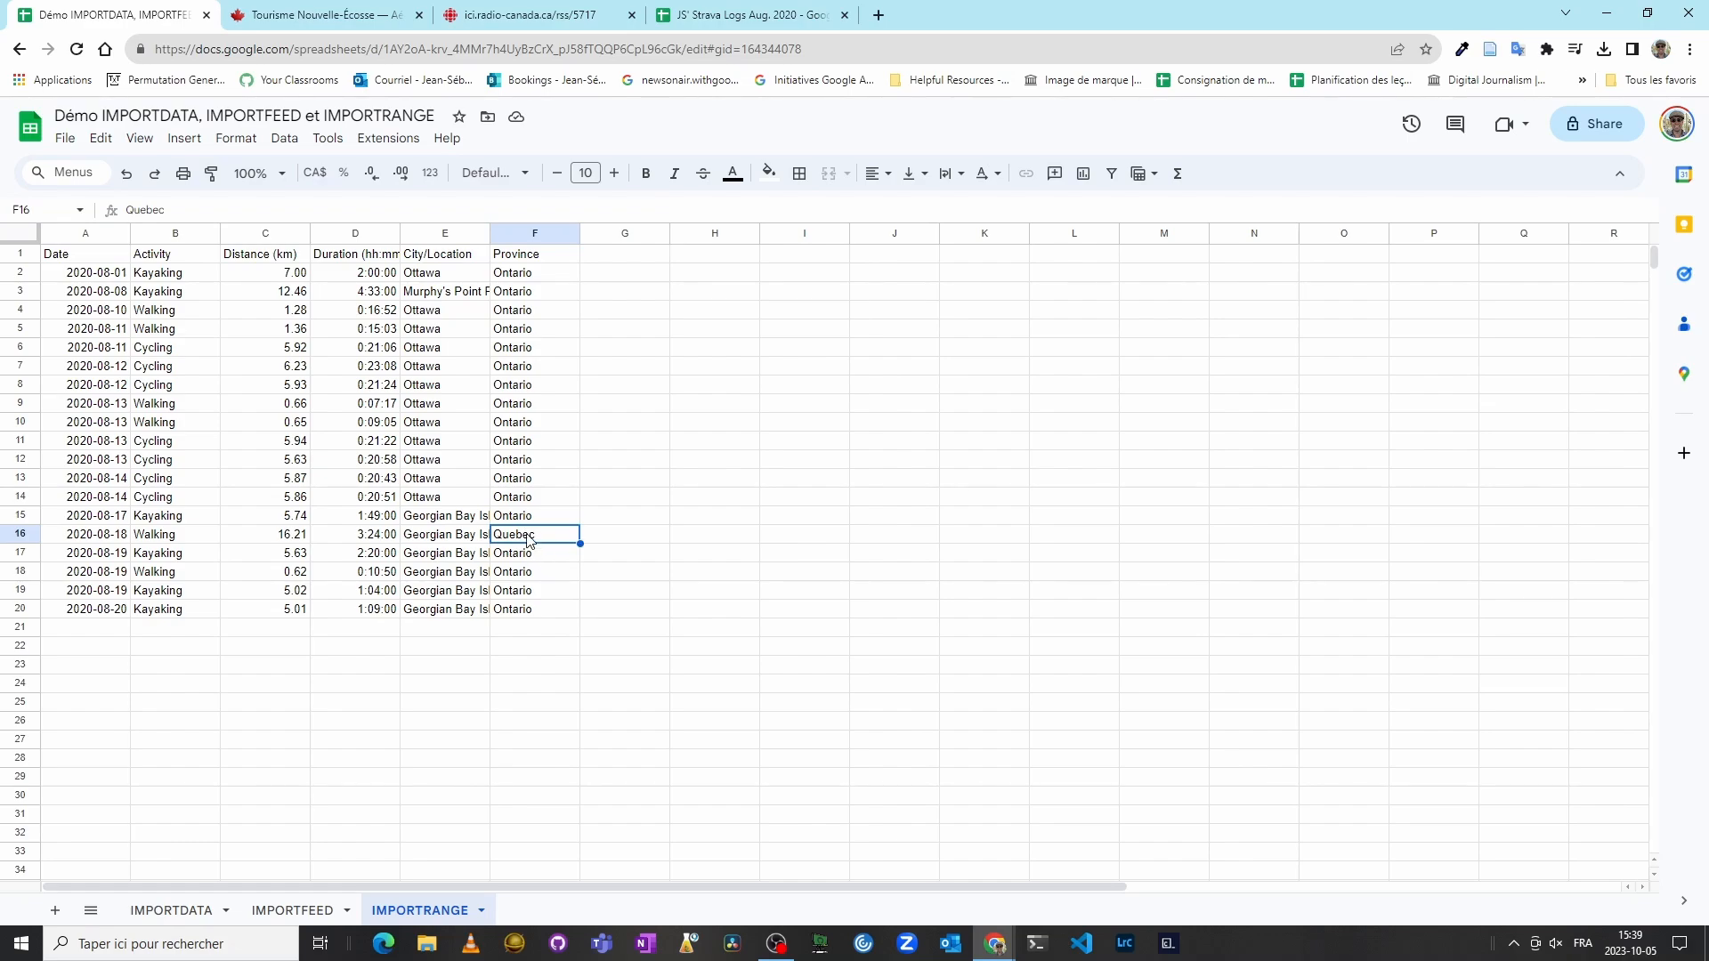
Step: Restore cell F16 in the source spreadsheet to Ontario by filling down from F15
{"action": "left_click", "coordinate": [773, 23]}
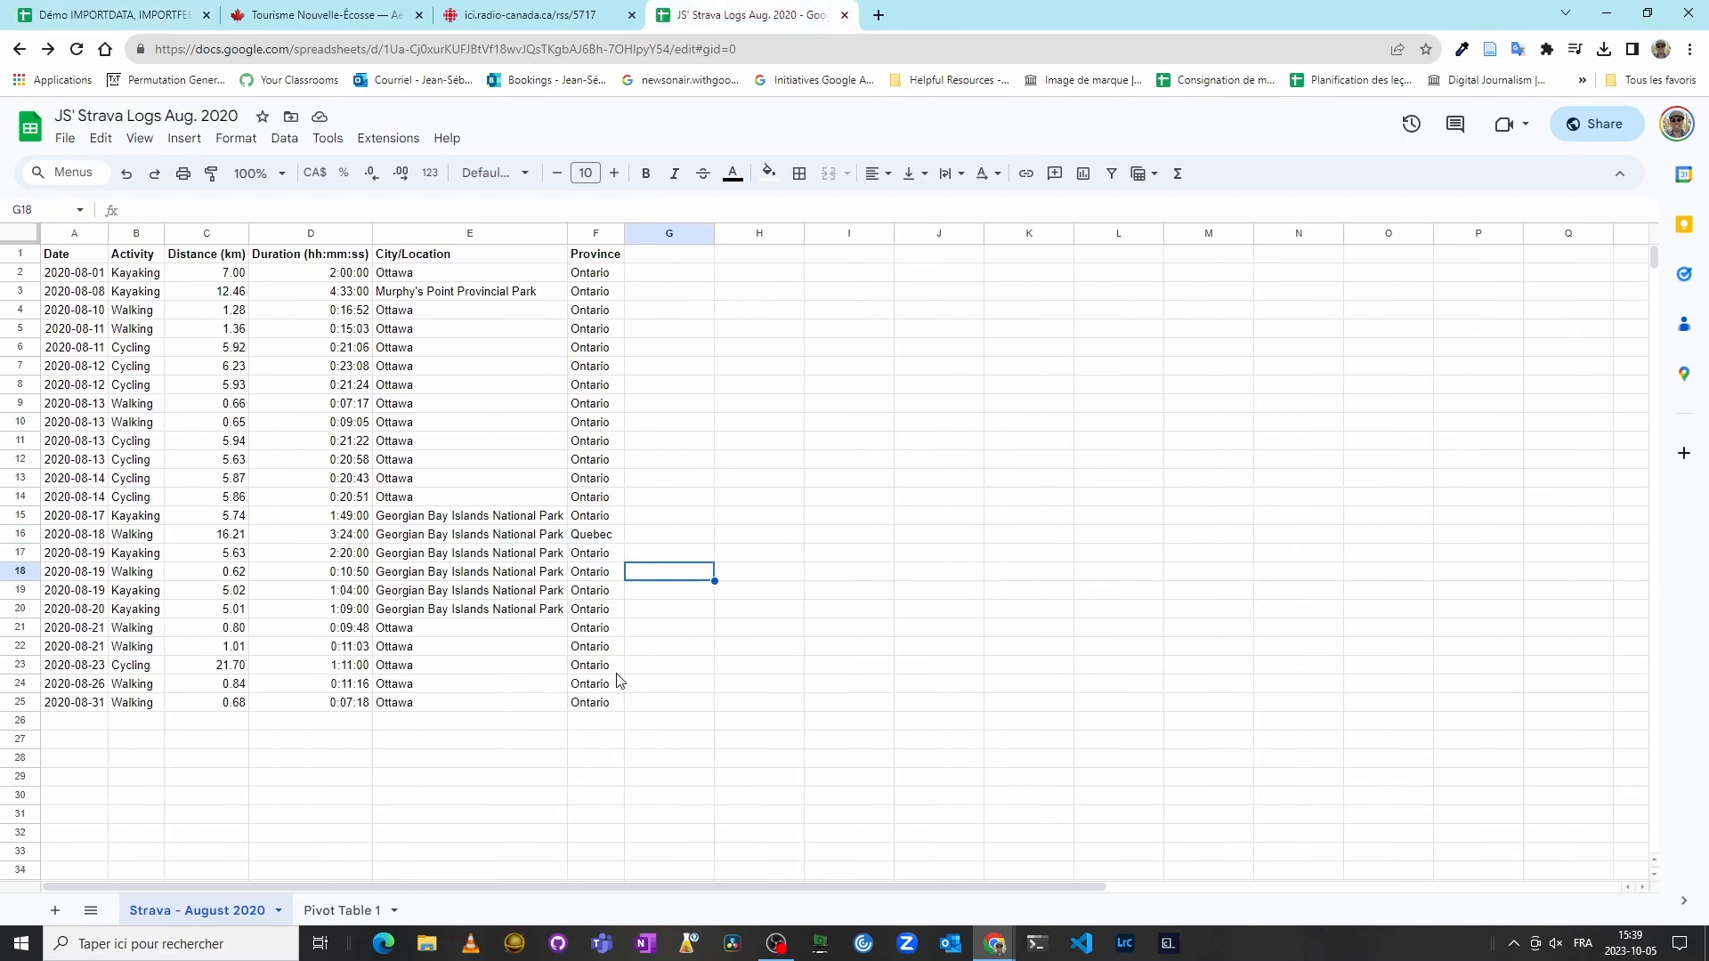
{"action": "left_click", "coordinate": [605, 519]}
{"action": "left_click_drag", "start_coordinate": [625, 526], "coordinate": [624, 540]}
{"action": "left_click", "coordinate": [767, 611]}
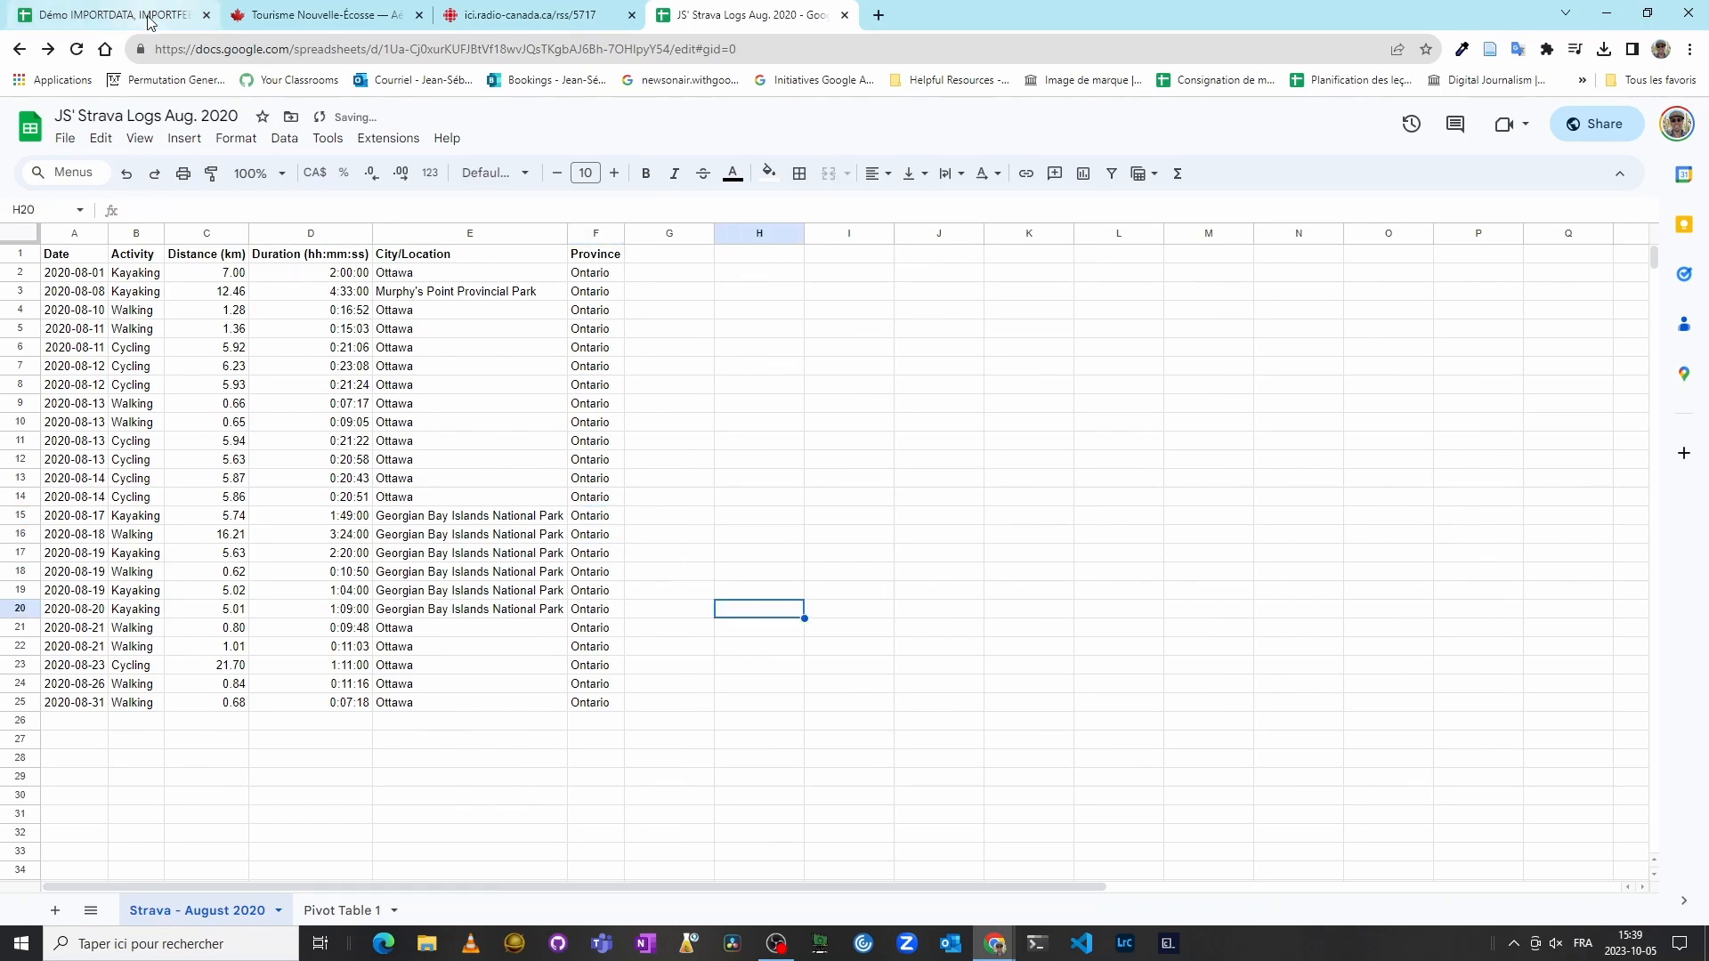
{"action": "left_click", "coordinate": [185, 7]}
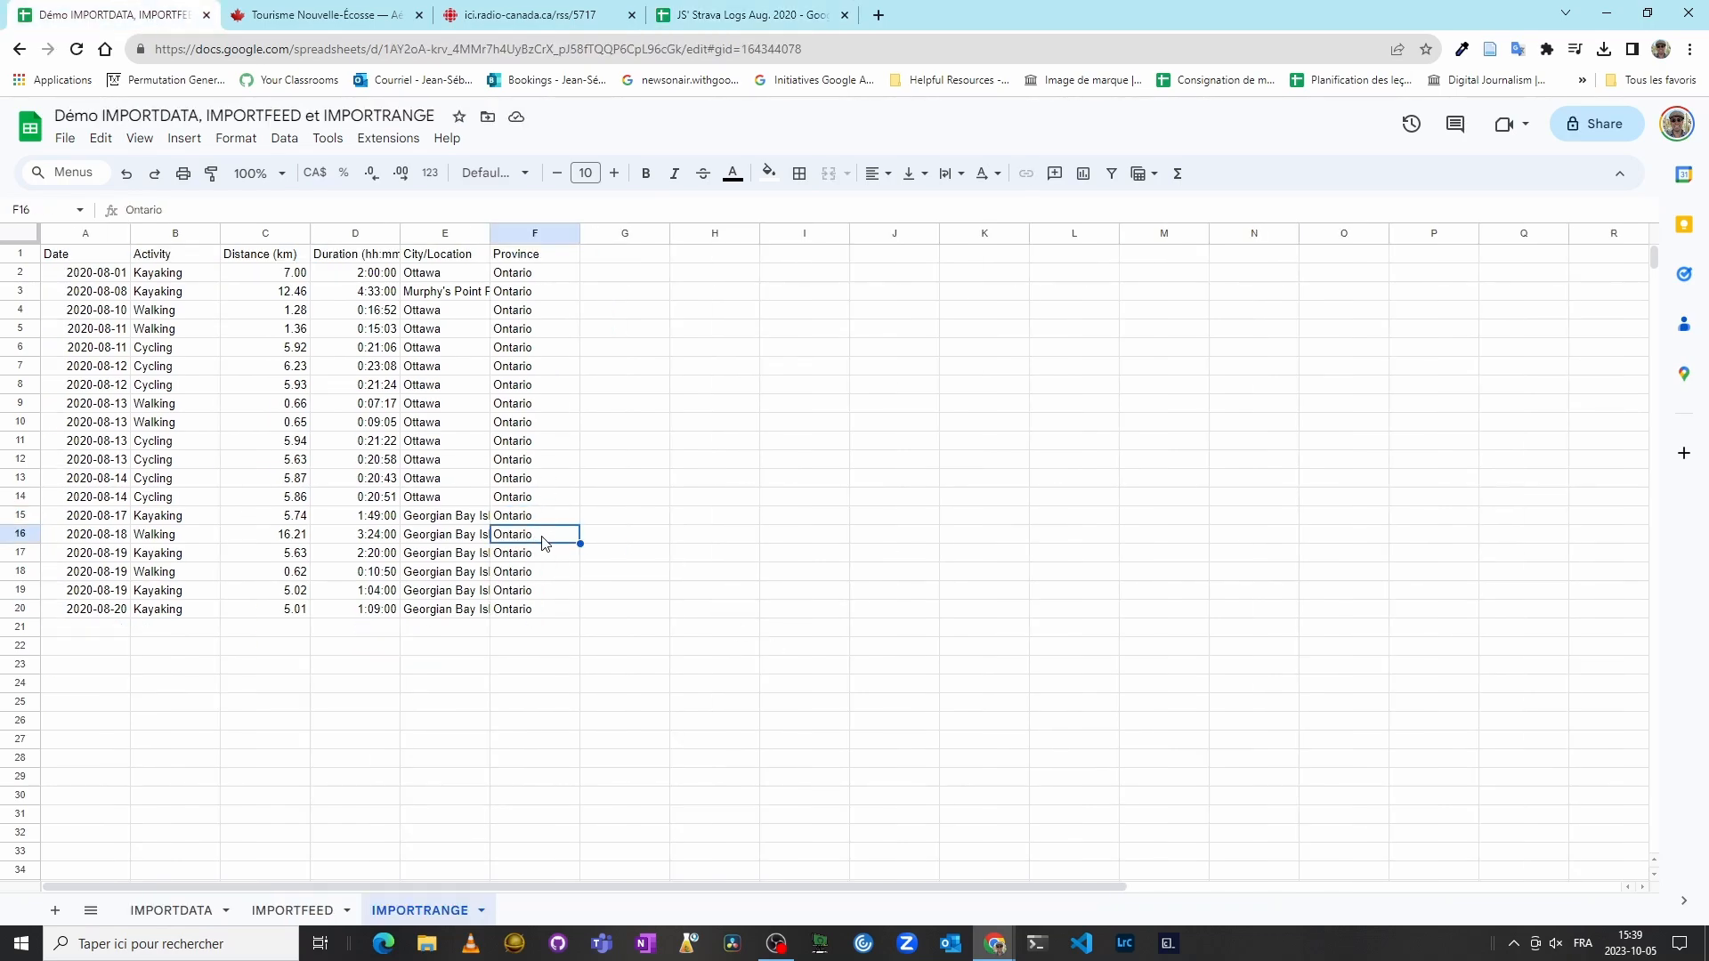